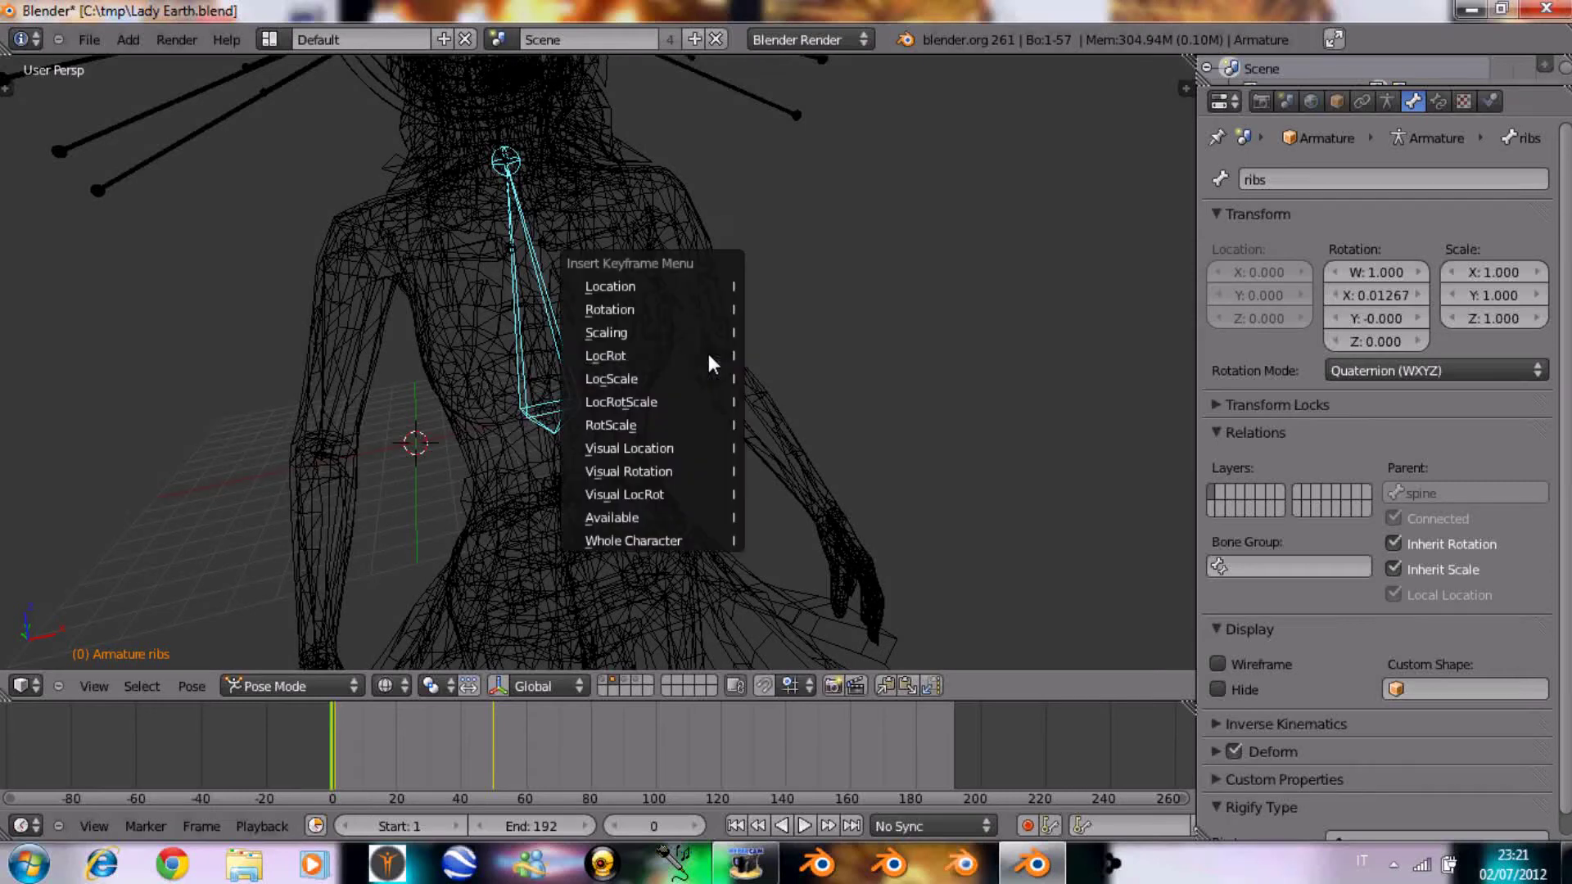
# Key the ribs bone's LocRot at the start, then go to frame 1 in solid shading
pyautogui.click(708, 354)
pyautogui.click(696, 825)
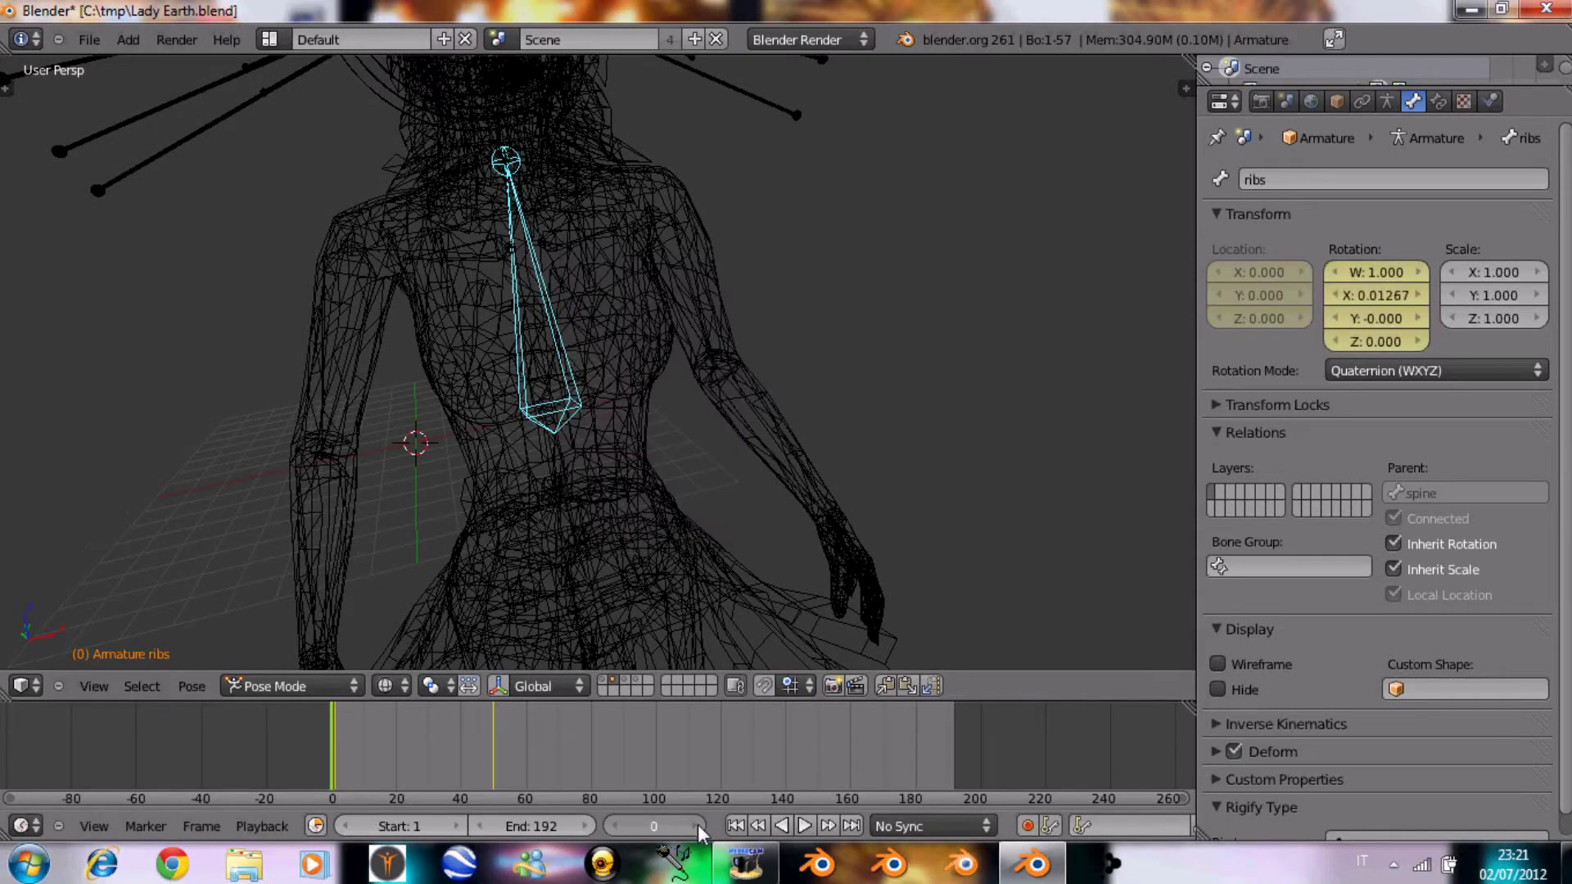
pyautogui.moveTo(488, 264)
pyautogui.mouseDown(button='middle')
pyautogui.moveTo(538, 316)
pyautogui.moveTo(768, 301)
pyautogui.mouseUp(button='middle')
pyautogui.press('z')
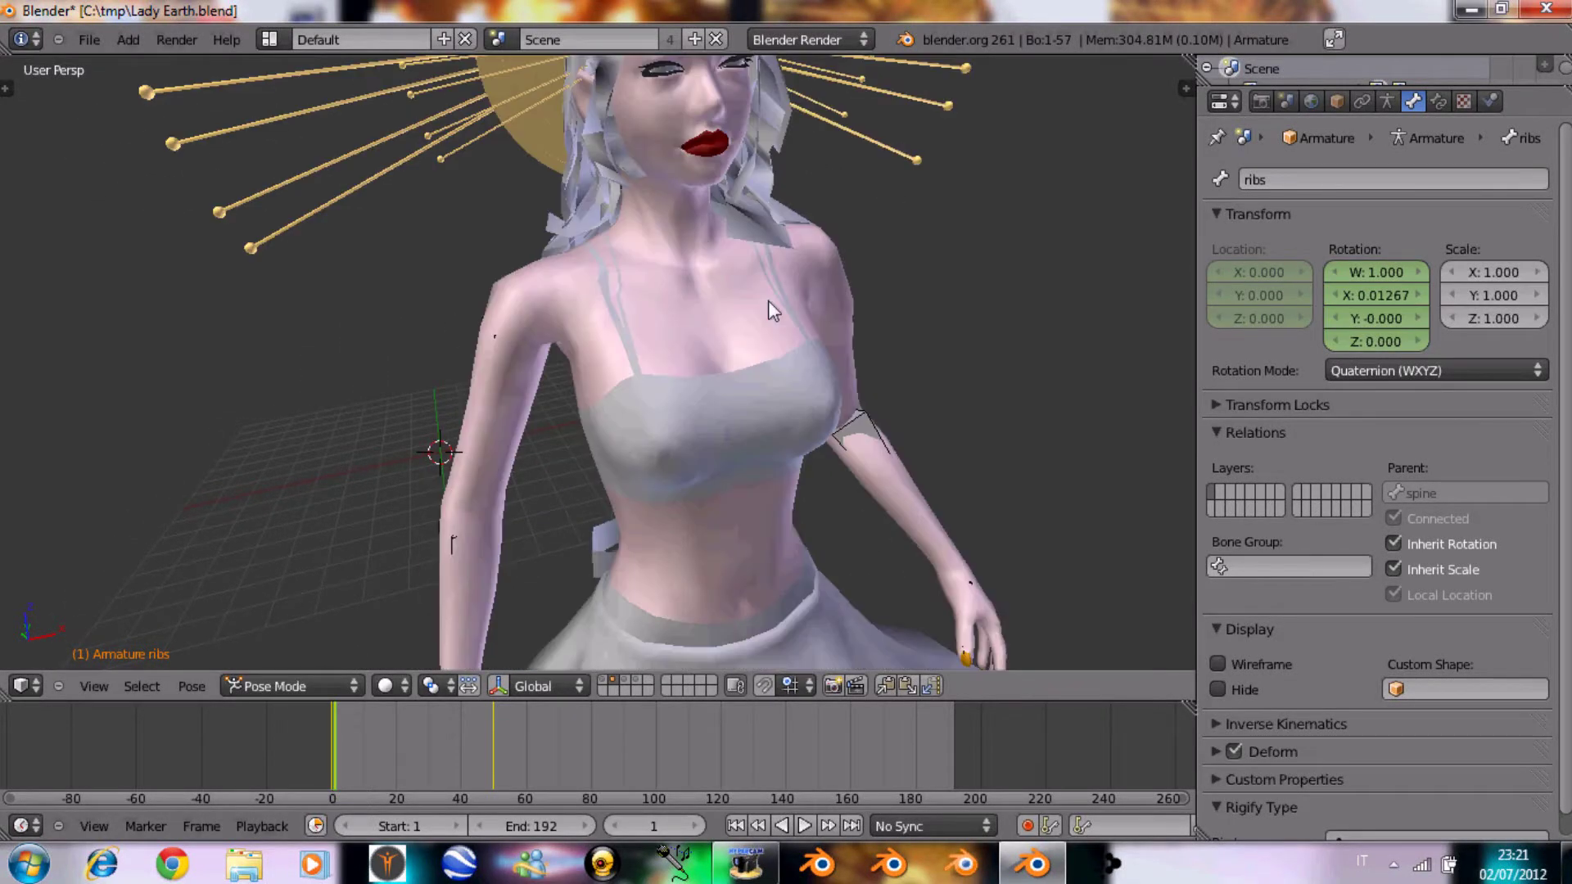
# Tilt the ribs bone slightly around the X axis, redoing the first attempt
pyautogui.press('r')
pyautogui.press('x')
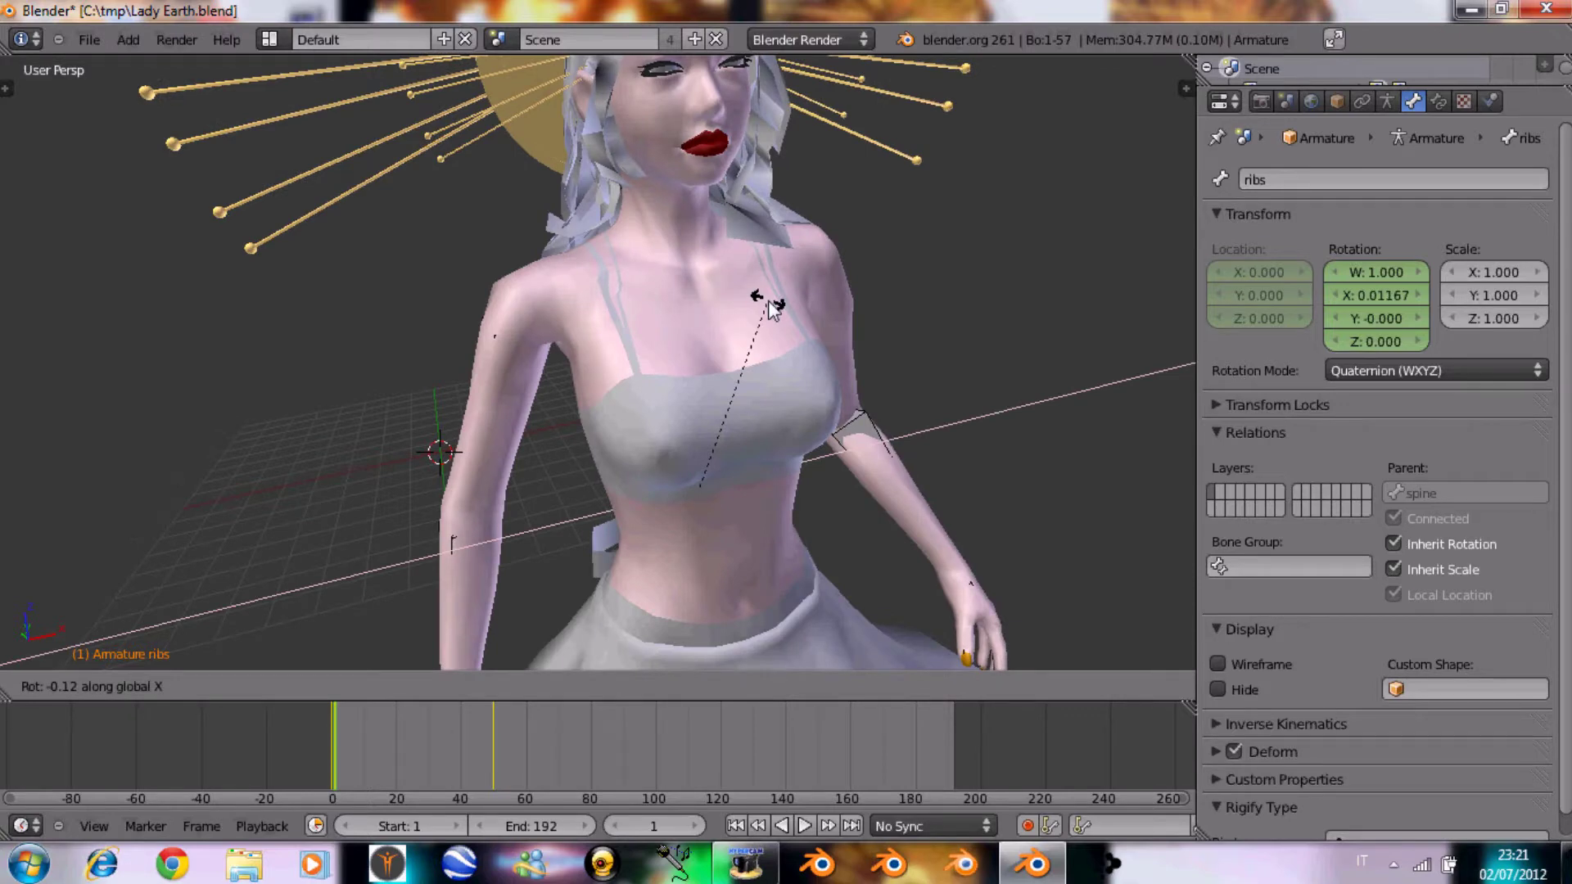
pyautogui.click(777, 318)
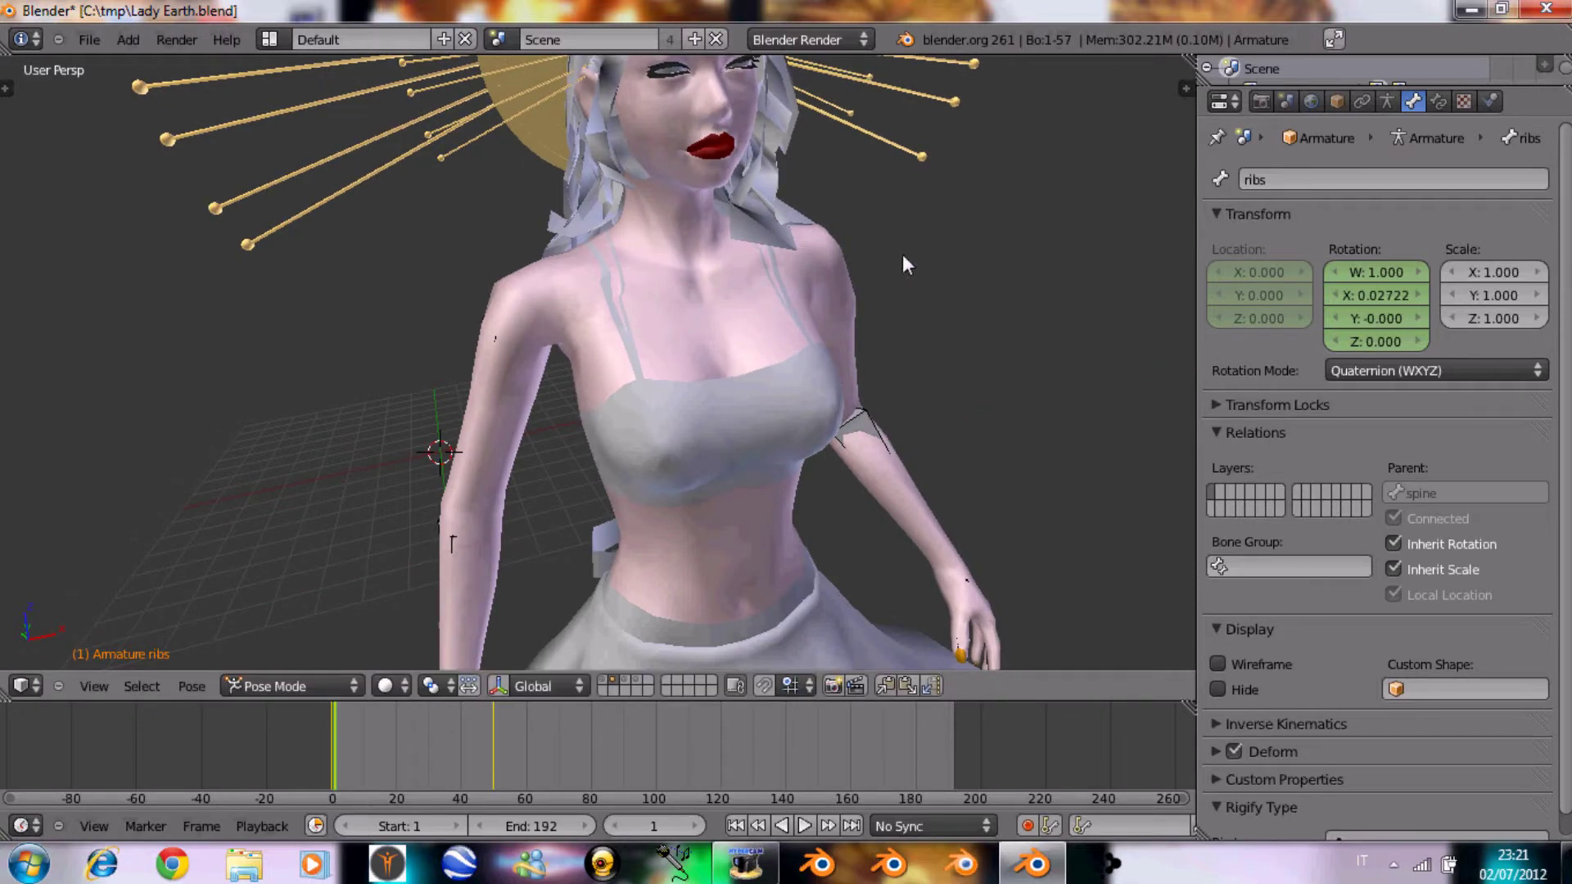
pyautogui.hotkey('ctrl', 'z')
pyautogui.press('r')
pyautogui.press('z')
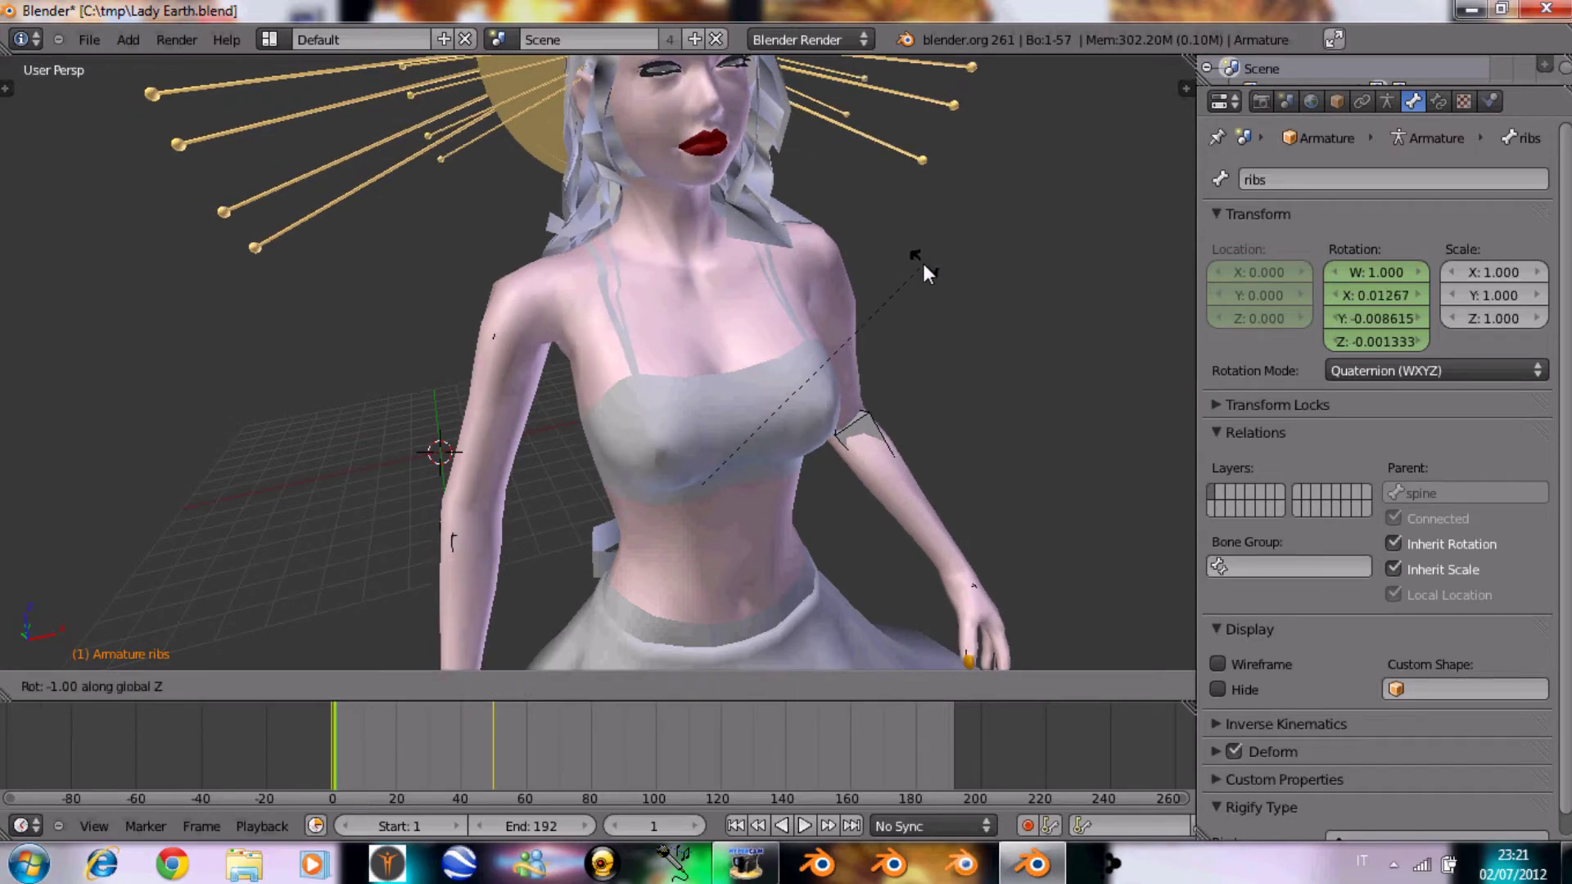
pyautogui.press('x')
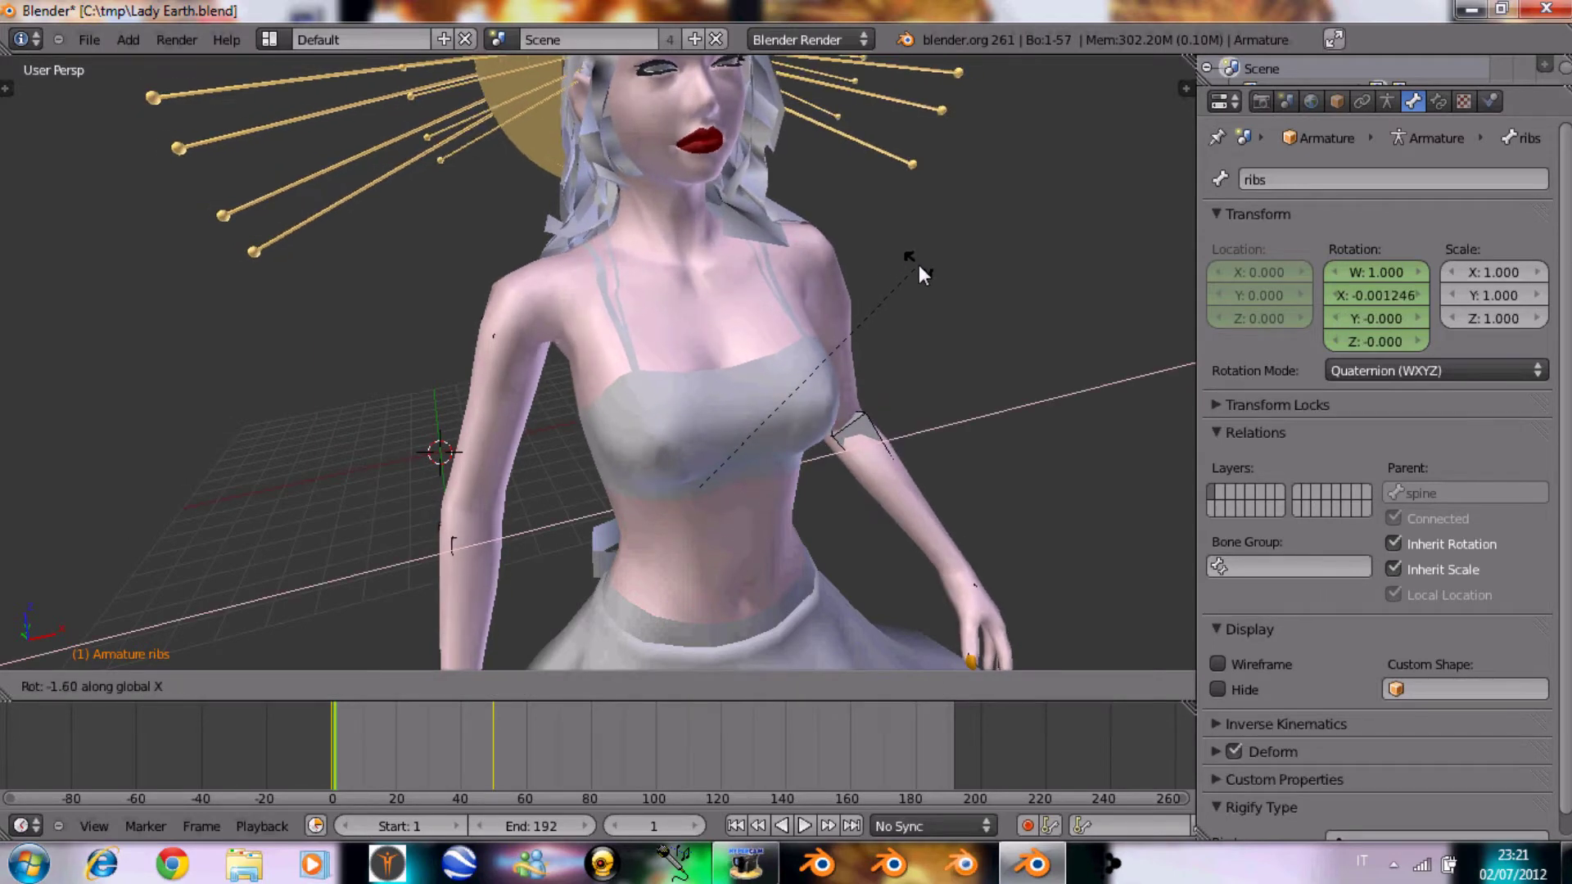
pyautogui.click(926, 274)
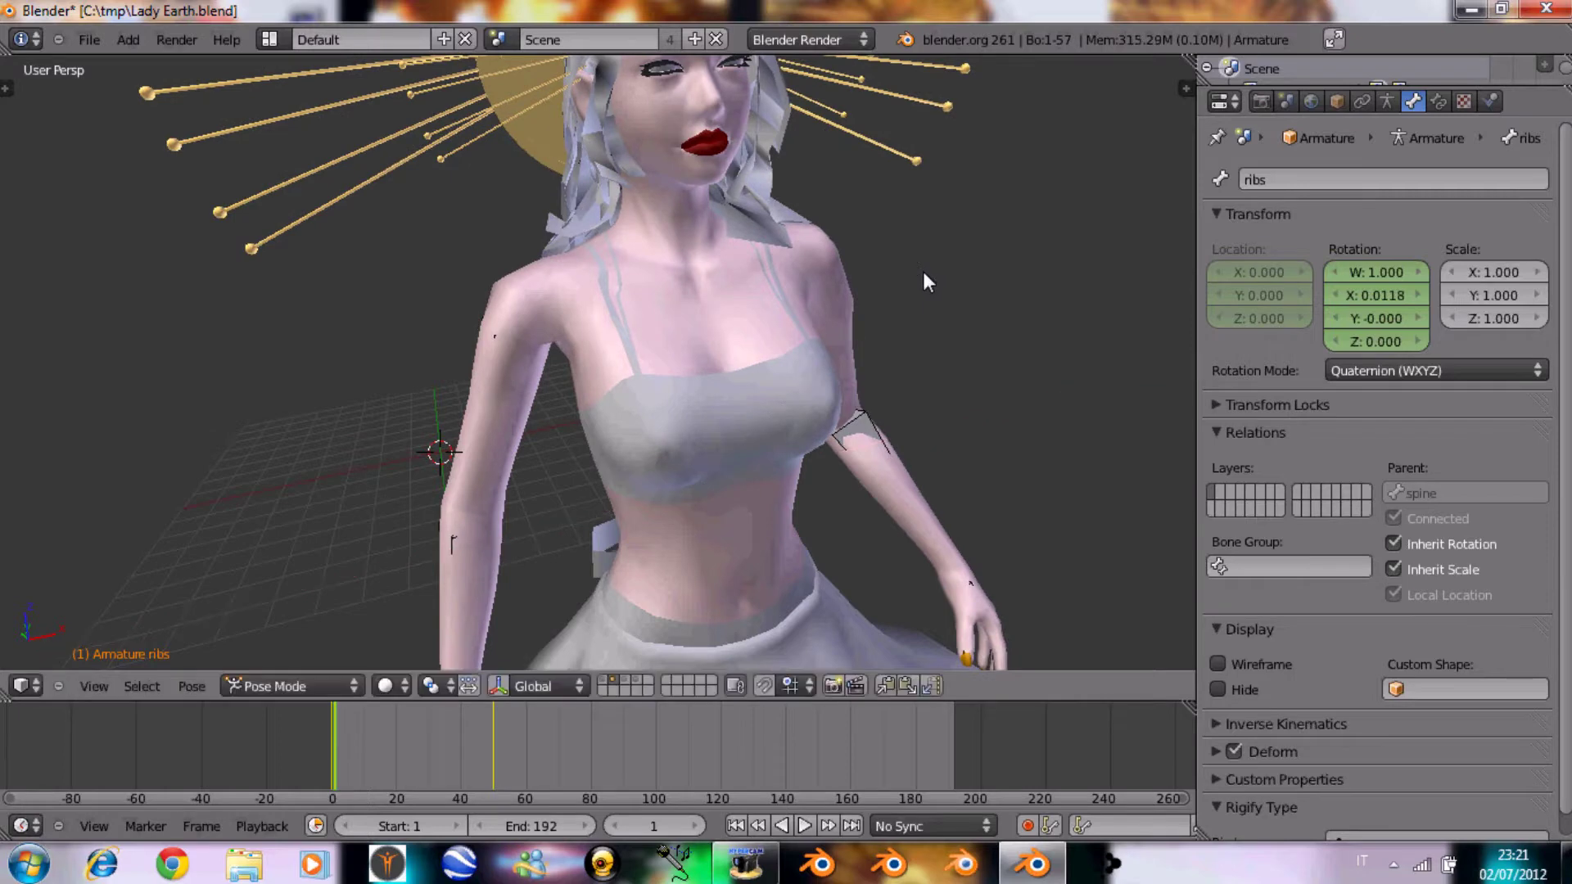
# Keyframe the ribs bone's tilted LocRot at frame 1 and move to frame 50
pyautogui.press('i')
pyautogui.click(864, 262)
pyautogui.press('i')
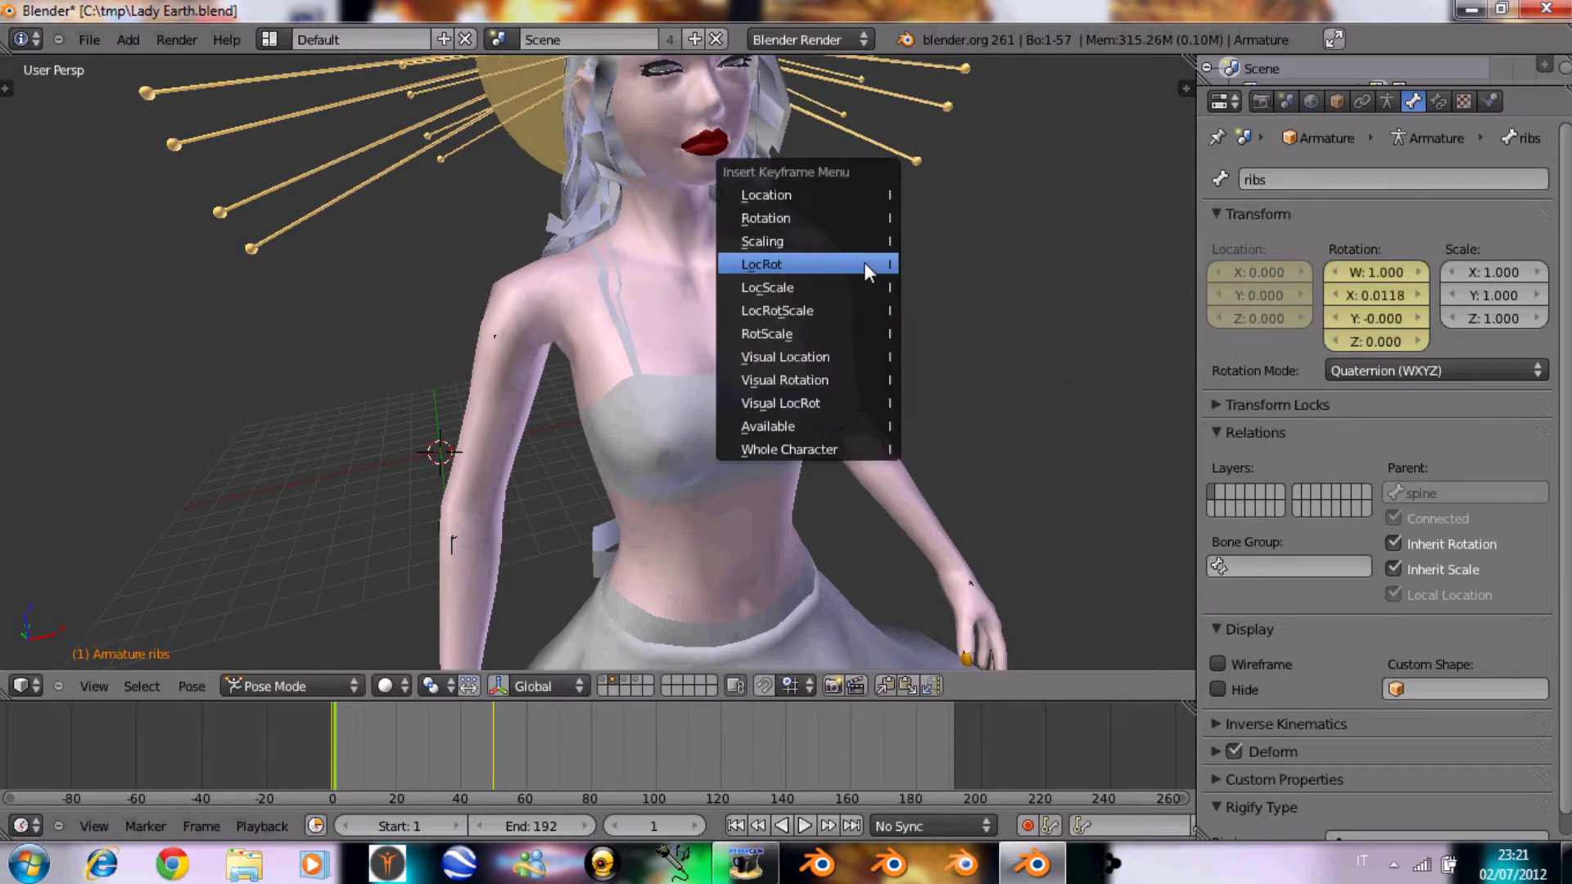
pyautogui.click(863, 262)
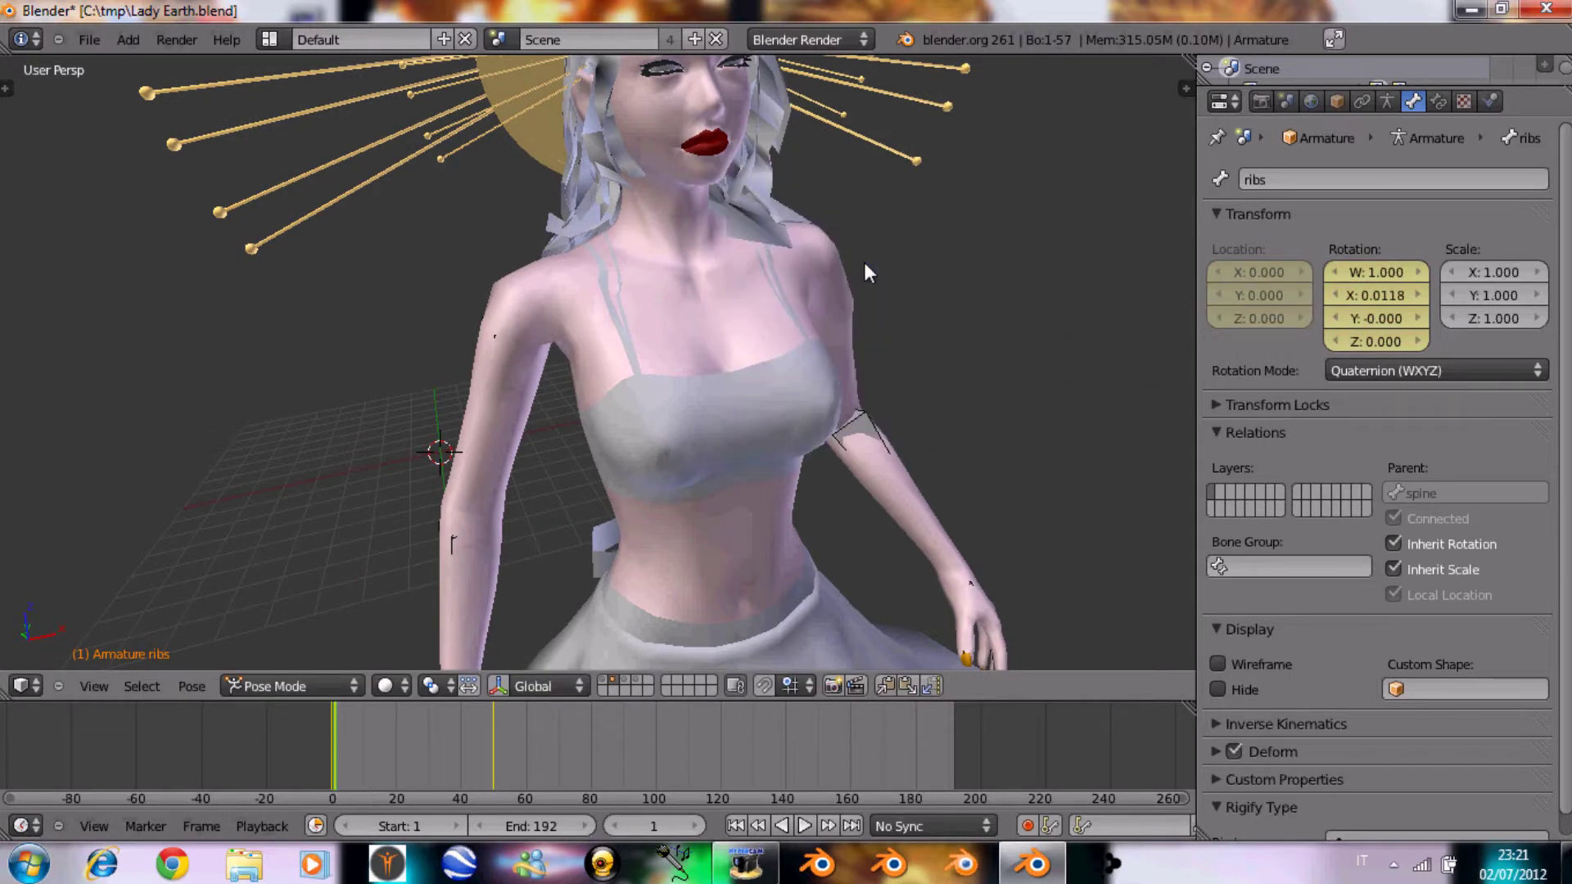
pyautogui.click(492, 724)
pyautogui.press('Right')
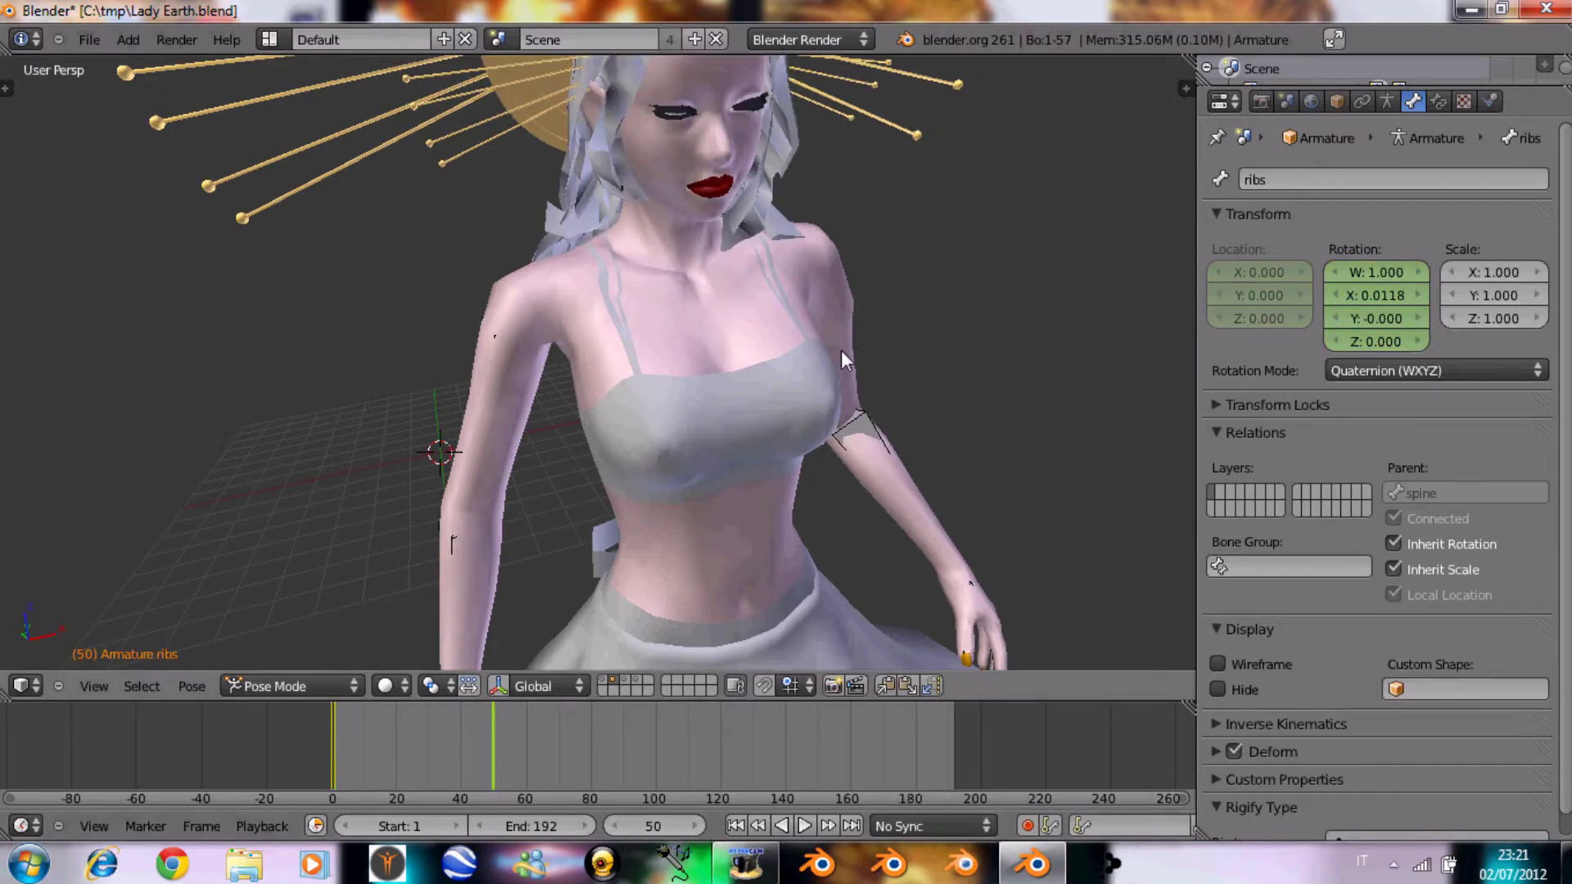
# In camera view at frame 50, tilt the ribs further on X, key LocRot, and preview
pyautogui.press('KP_0')
pyautogui.press('r')
pyautogui.press('x')
pyautogui.click(849, 374)
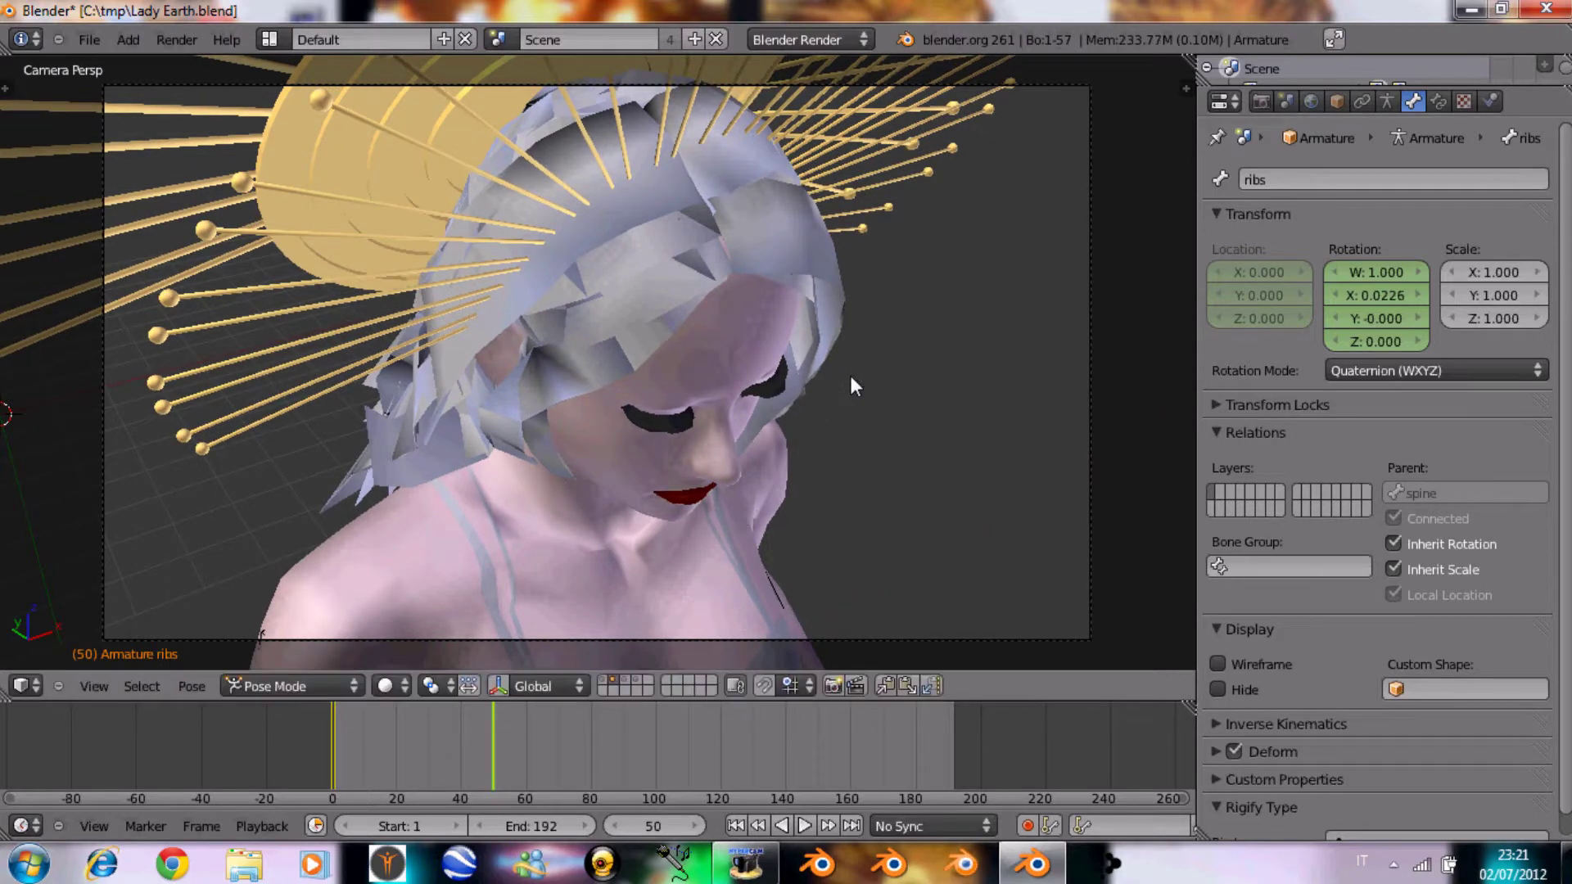
pyautogui.press('i')
pyautogui.click(849, 378)
pyautogui.moveTo(330, 745)
pyautogui.mouseDown()
pyautogui.moveTo(493, 724)
pyautogui.moveTo(336, 775)
pyautogui.moveTo(424, 756)
pyautogui.moveTo(485, 764)
pyautogui.moveTo(367, 776)
pyautogui.moveTo(489, 777)
pyautogui.mouseUp()
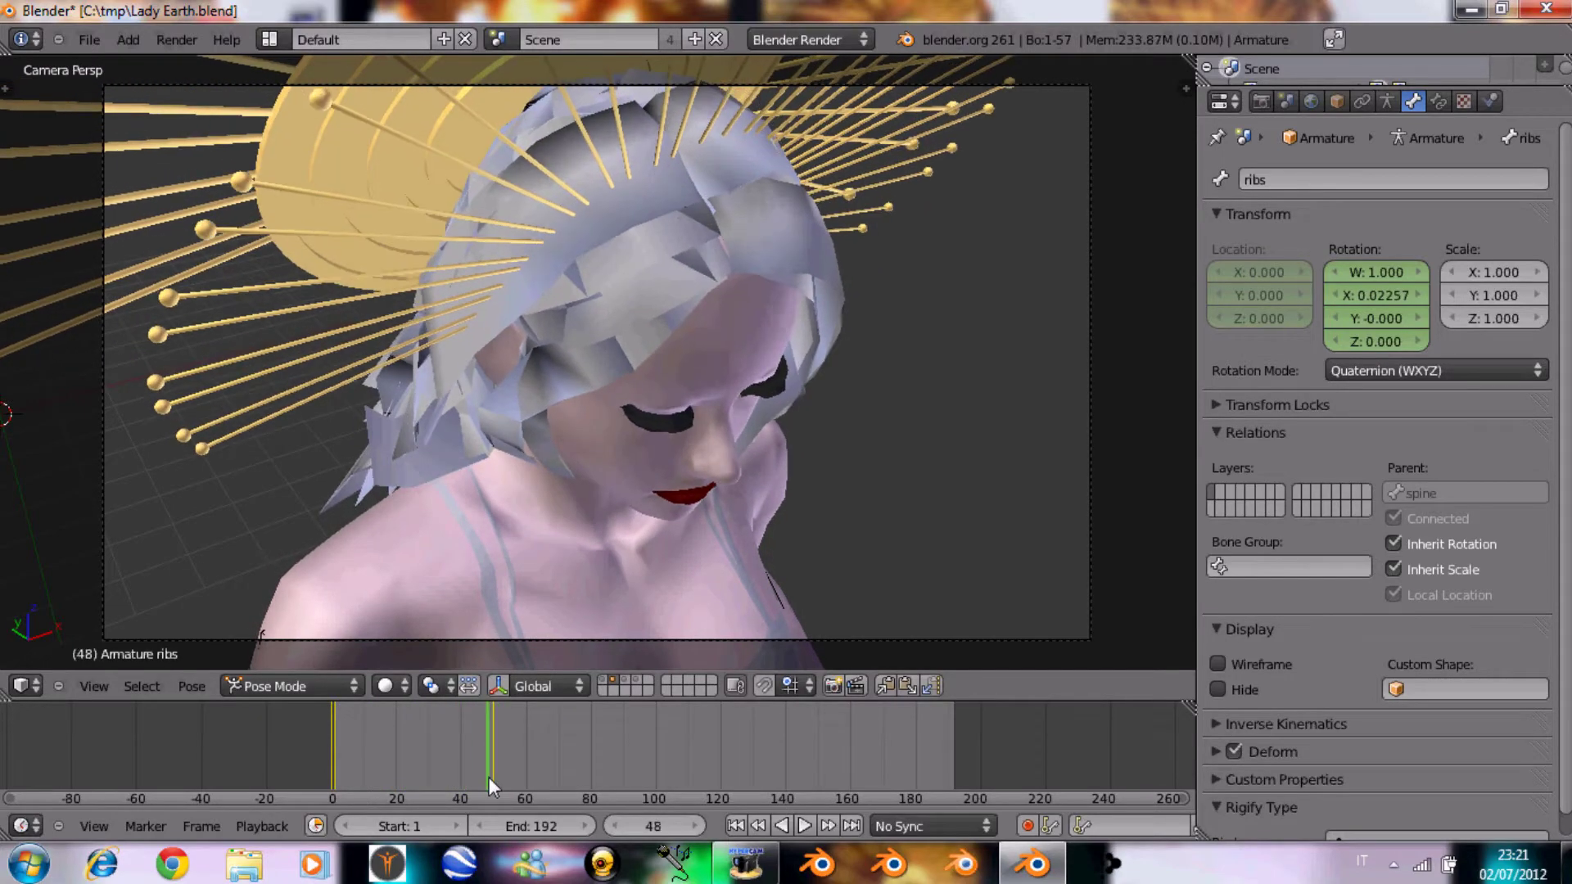
pyautogui.moveTo(616, 454)
pyautogui.mouseDown(button='middle')
pyautogui.moveTo(538, 357)
pyautogui.moveTo(507, 370)
pyautogui.moveTo(556, 409)
pyautogui.mouseUp(button='middle')
# Select the neck bone and key its LocRot at frame 50
pyautogui.press('z')
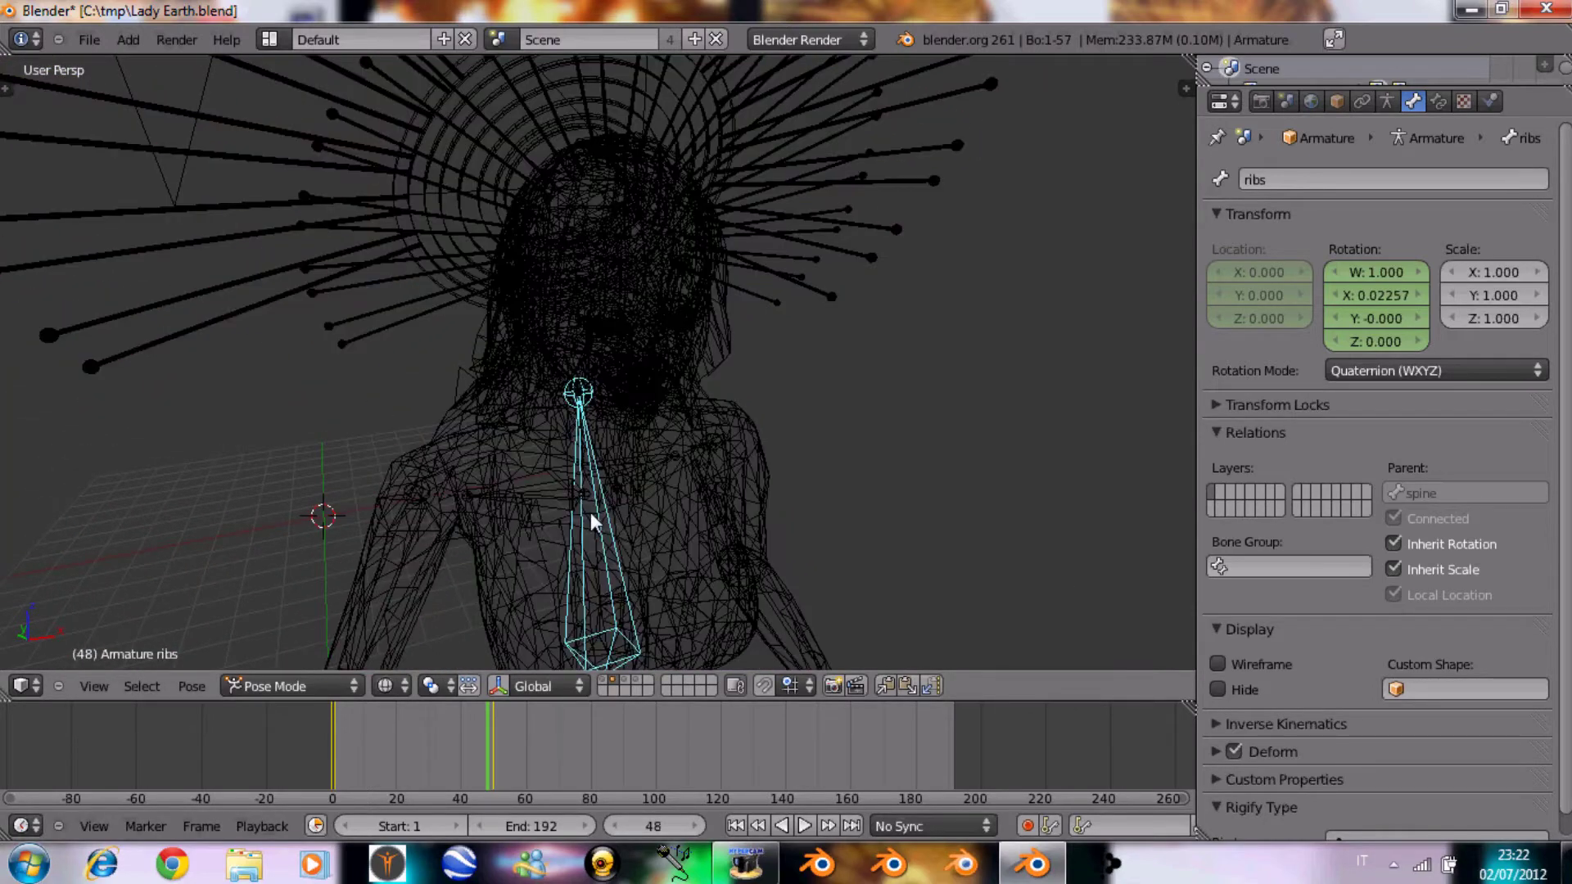
pyautogui.rightClick(594, 356)
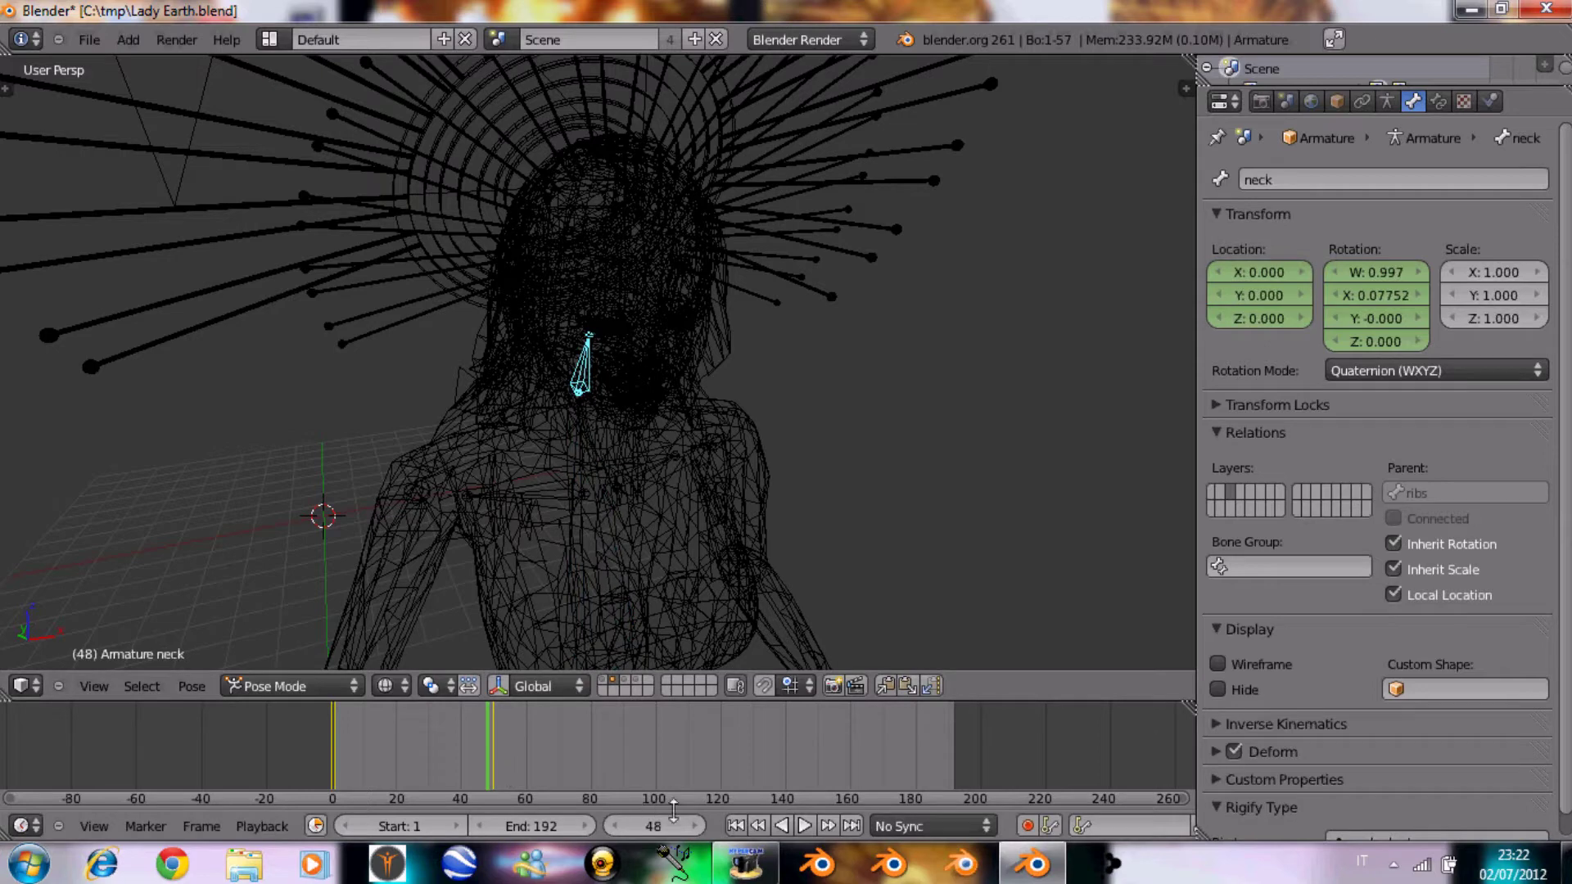
pyautogui.click(696, 824)
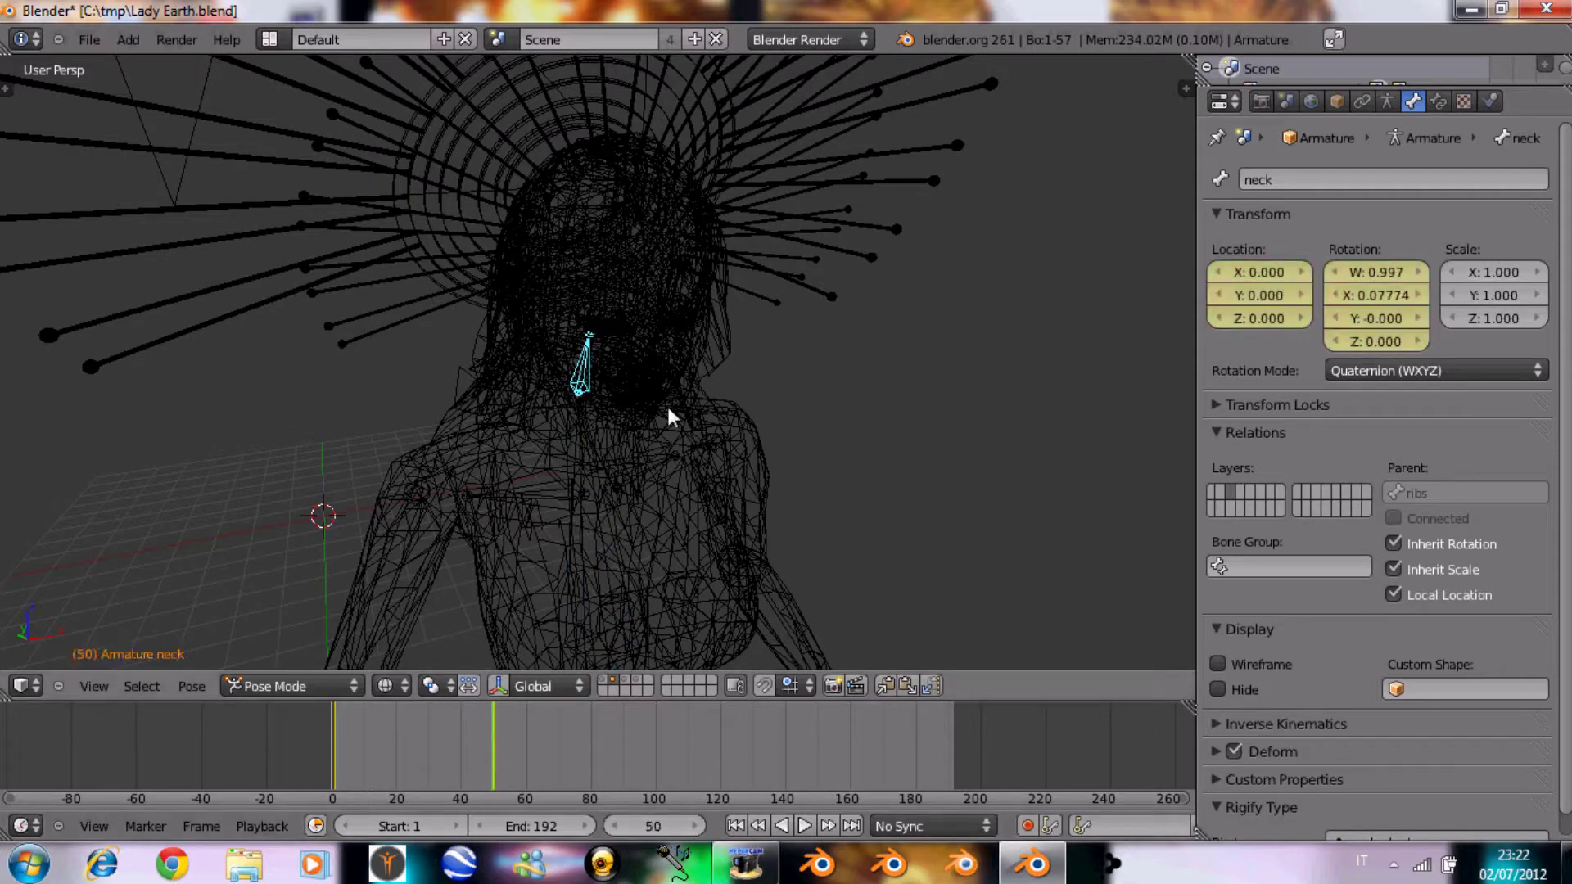
pyautogui.press('z')
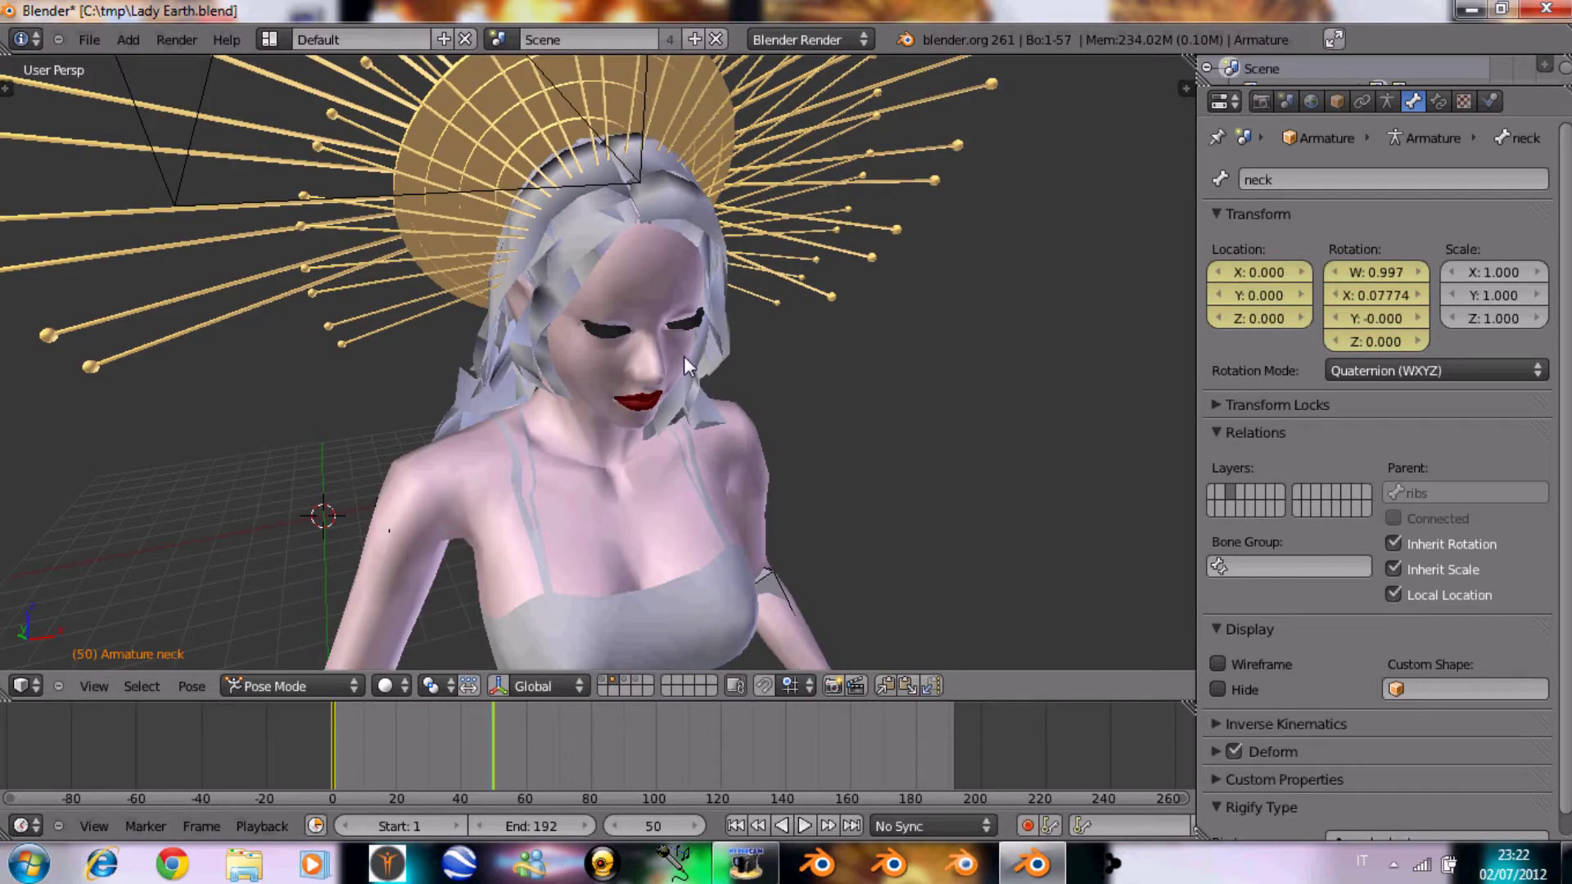
pyautogui.press('KP_0')
pyautogui.press('i')
pyautogui.click(796, 402)
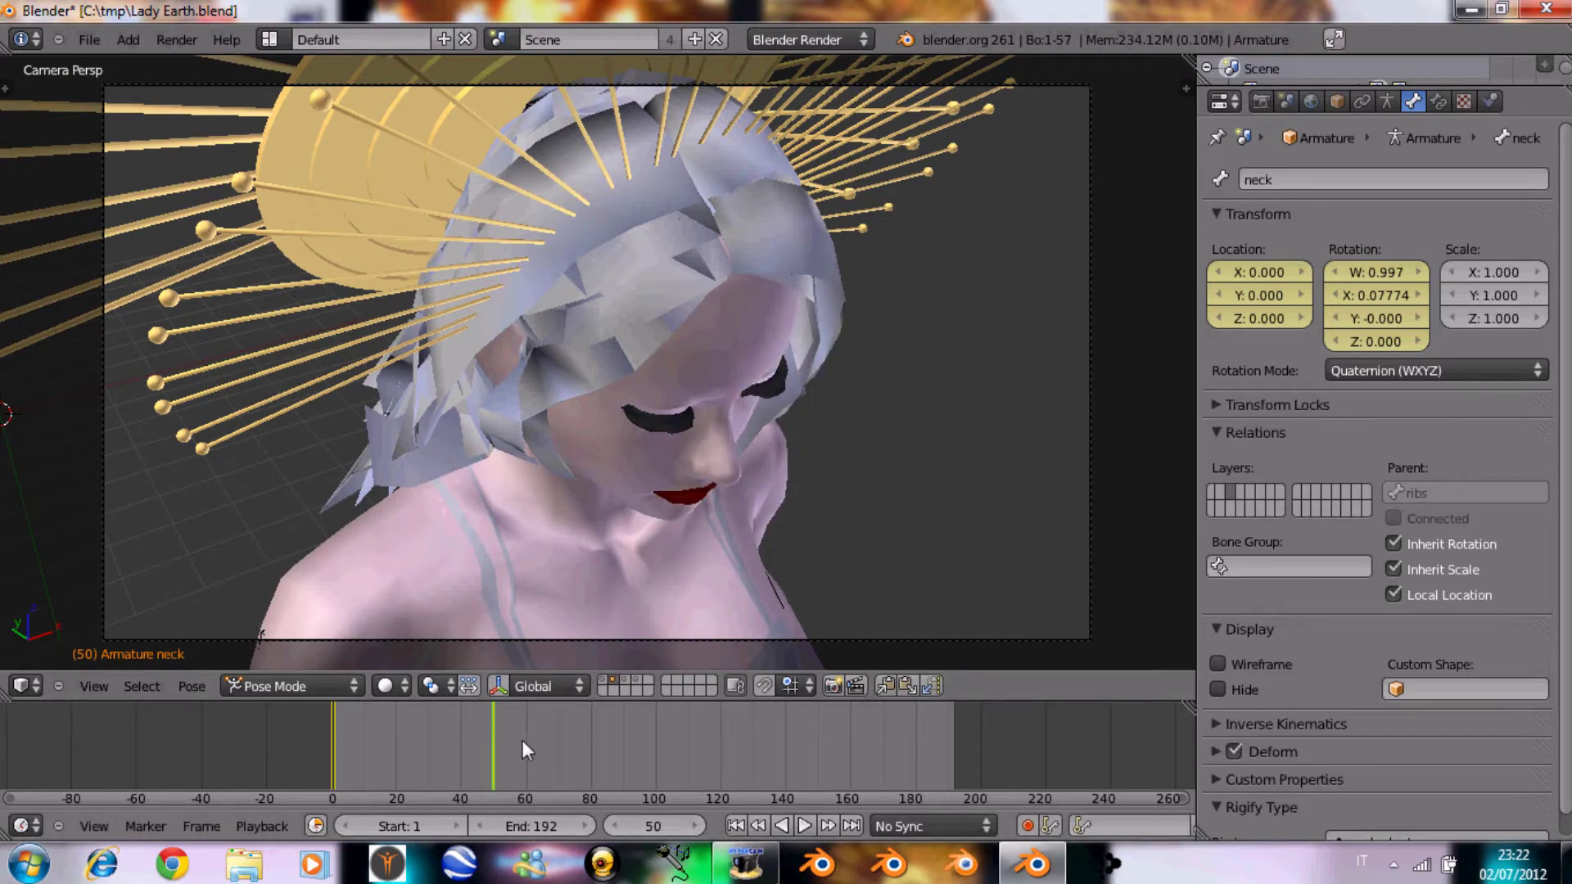
# At frame 100, tilt the neck on X so the head lifts, and key LocRot
pyautogui.click(655, 826)
pyautogui.write('100')
pyautogui.press('Return')
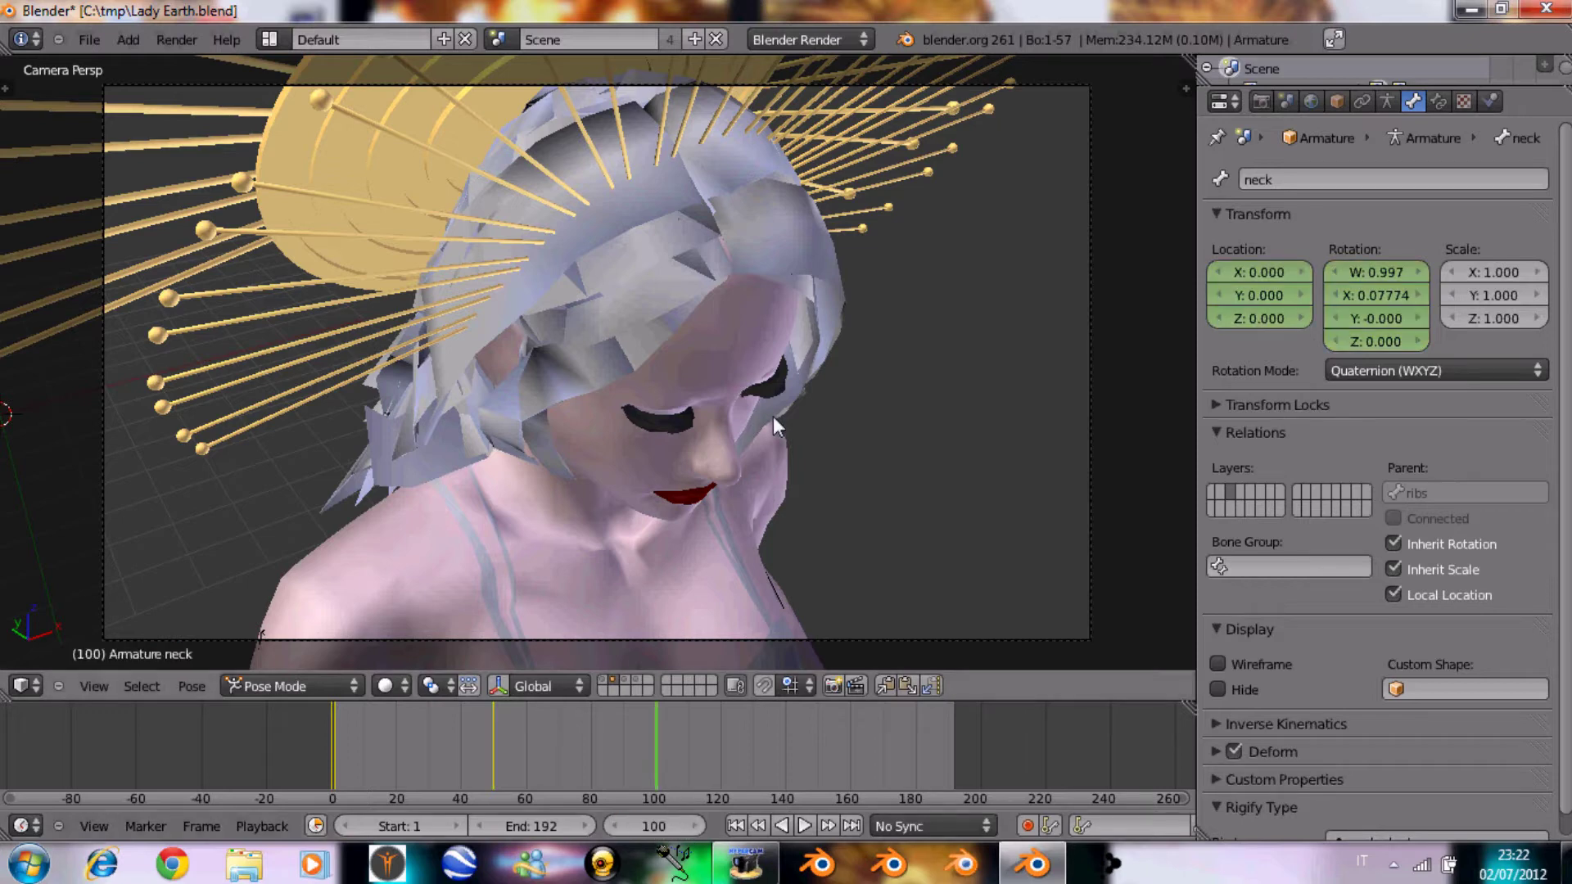
pyautogui.press('r')
pyautogui.press('x')
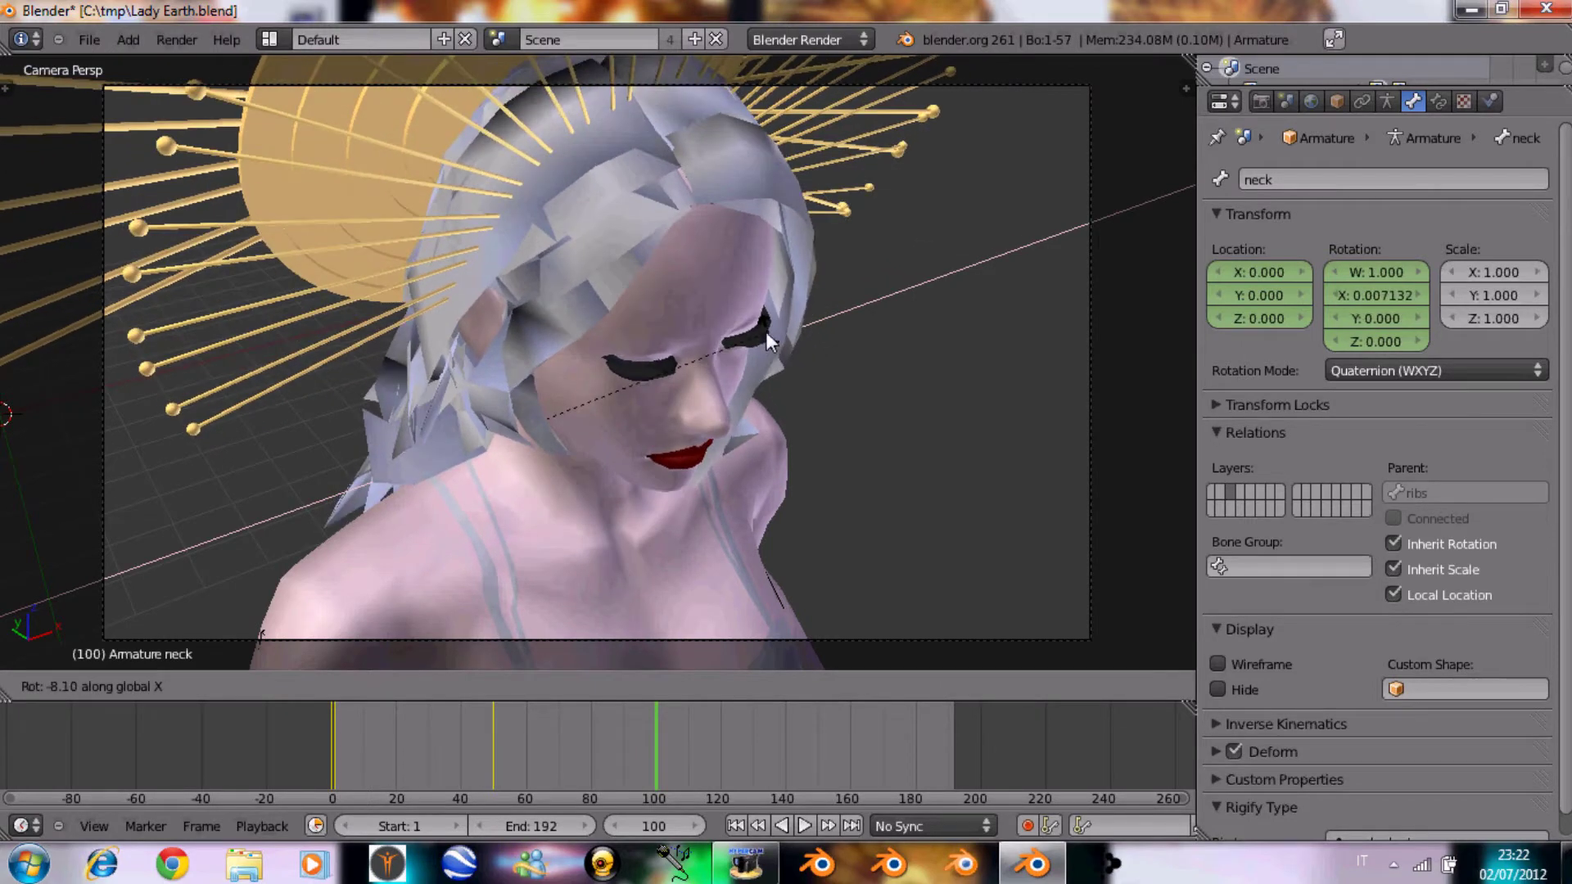
pyautogui.click(755, 325)
pyautogui.press('i')
pyautogui.click(754, 325)
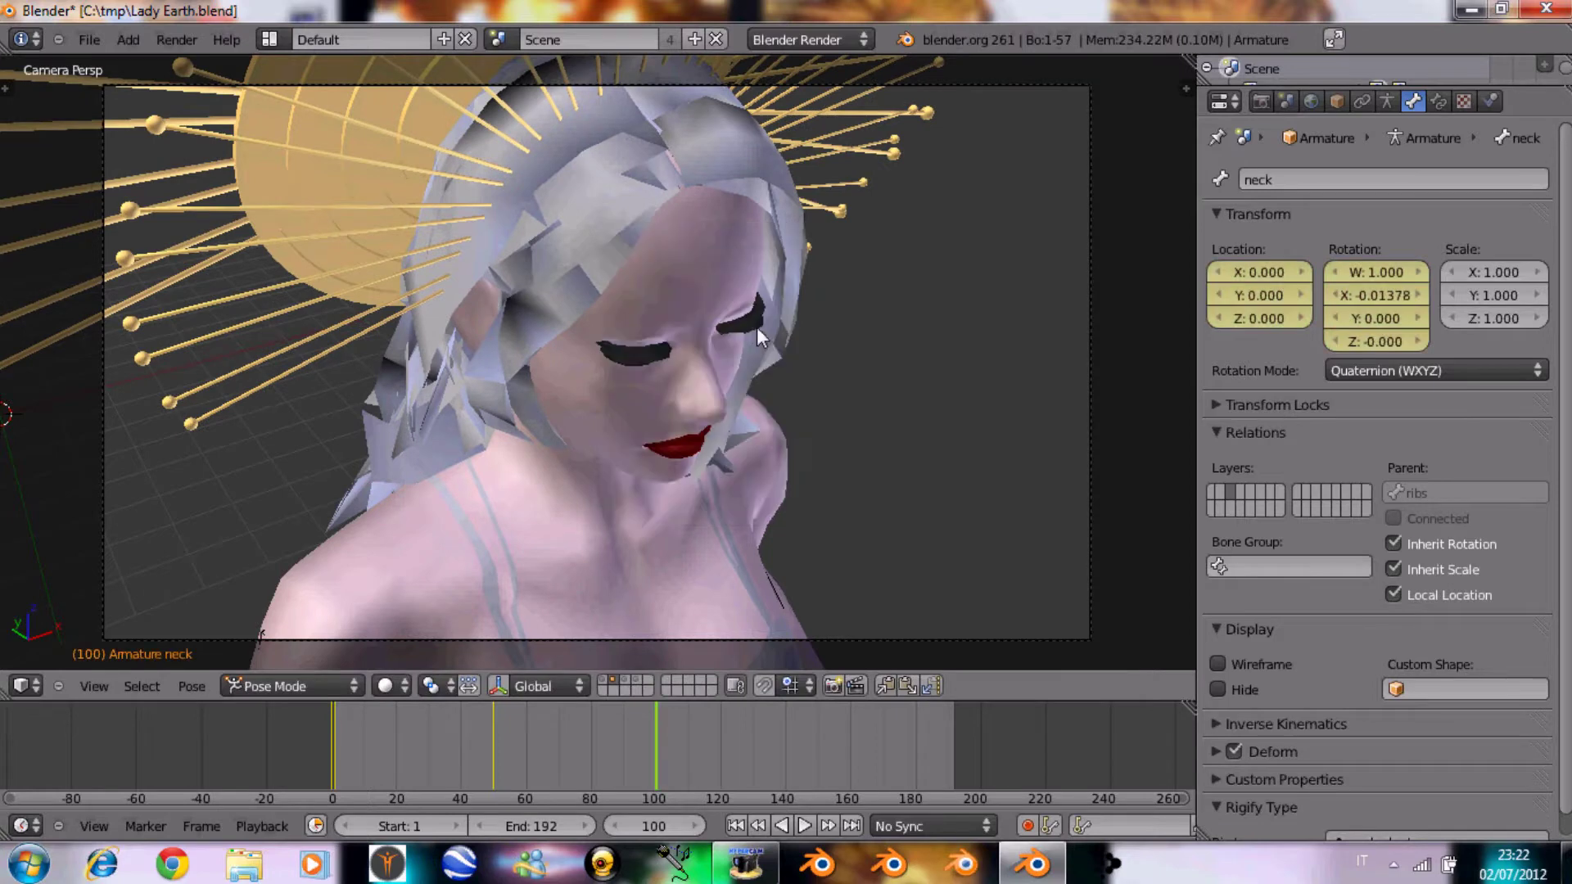
pyautogui.press('z')
pyautogui.rightClick(581, 281)
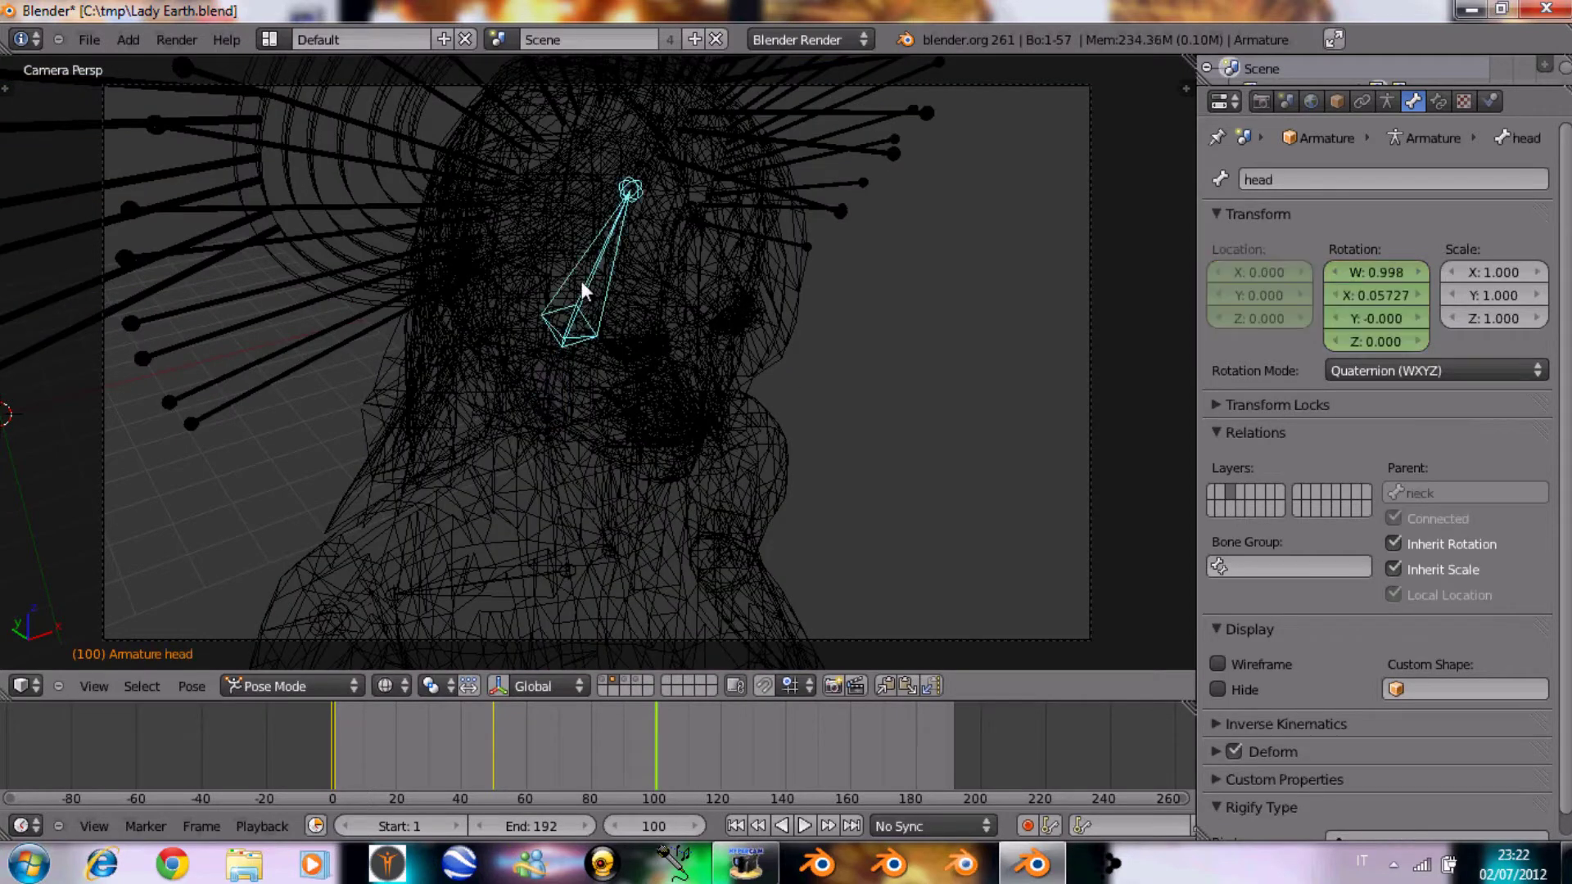
# Key the head bone's LocRot at frame 50, then go to frame 100
pyautogui.click(495, 739)
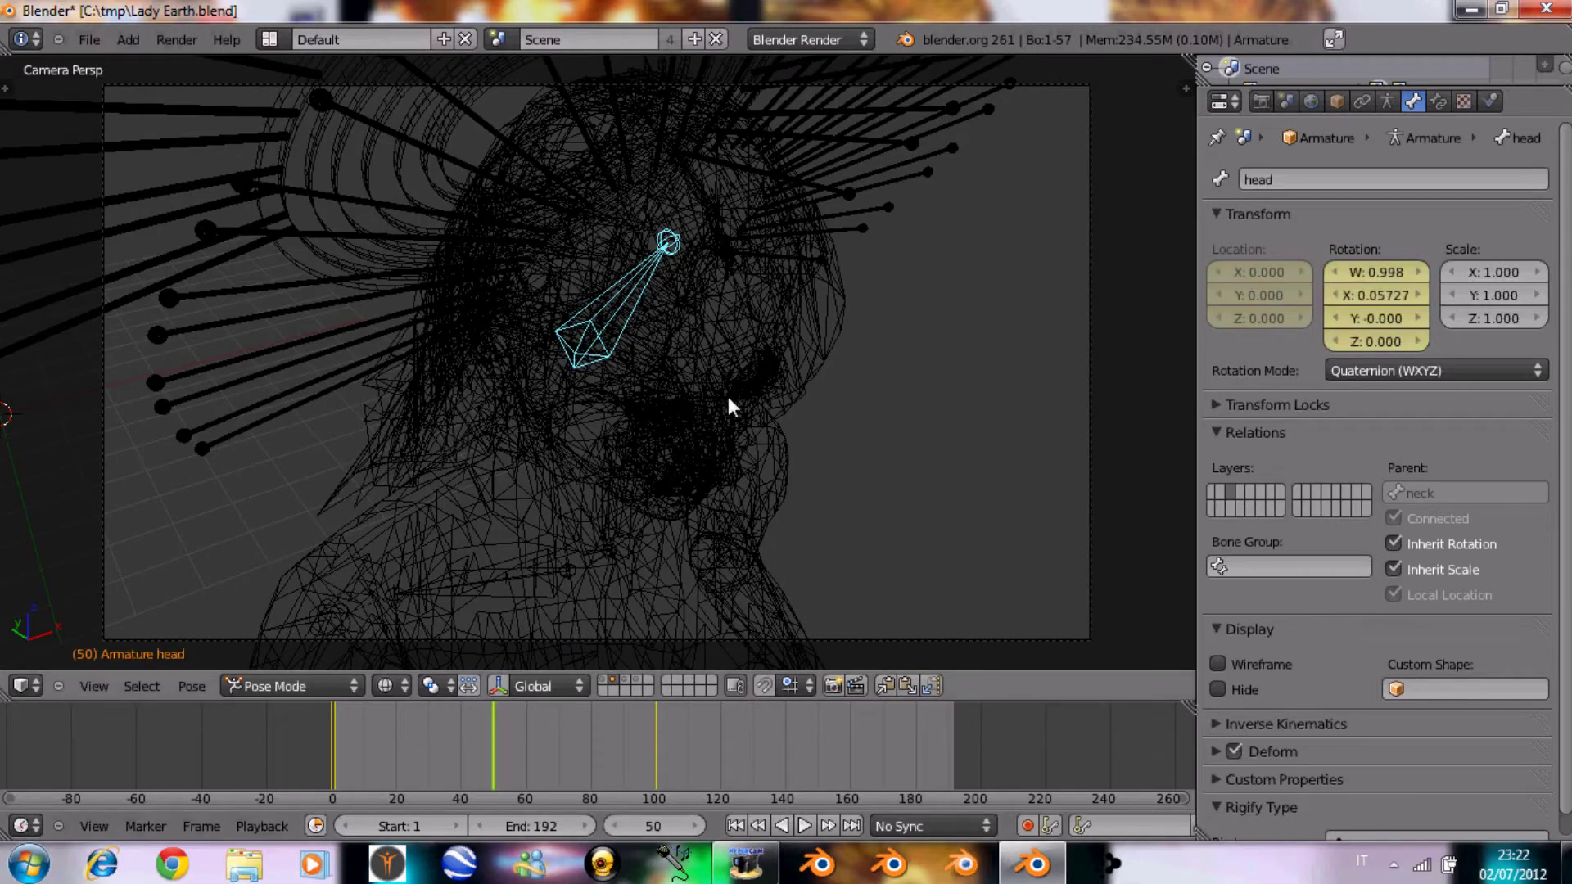
pyautogui.press('i')
pyautogui.click(755, 377)
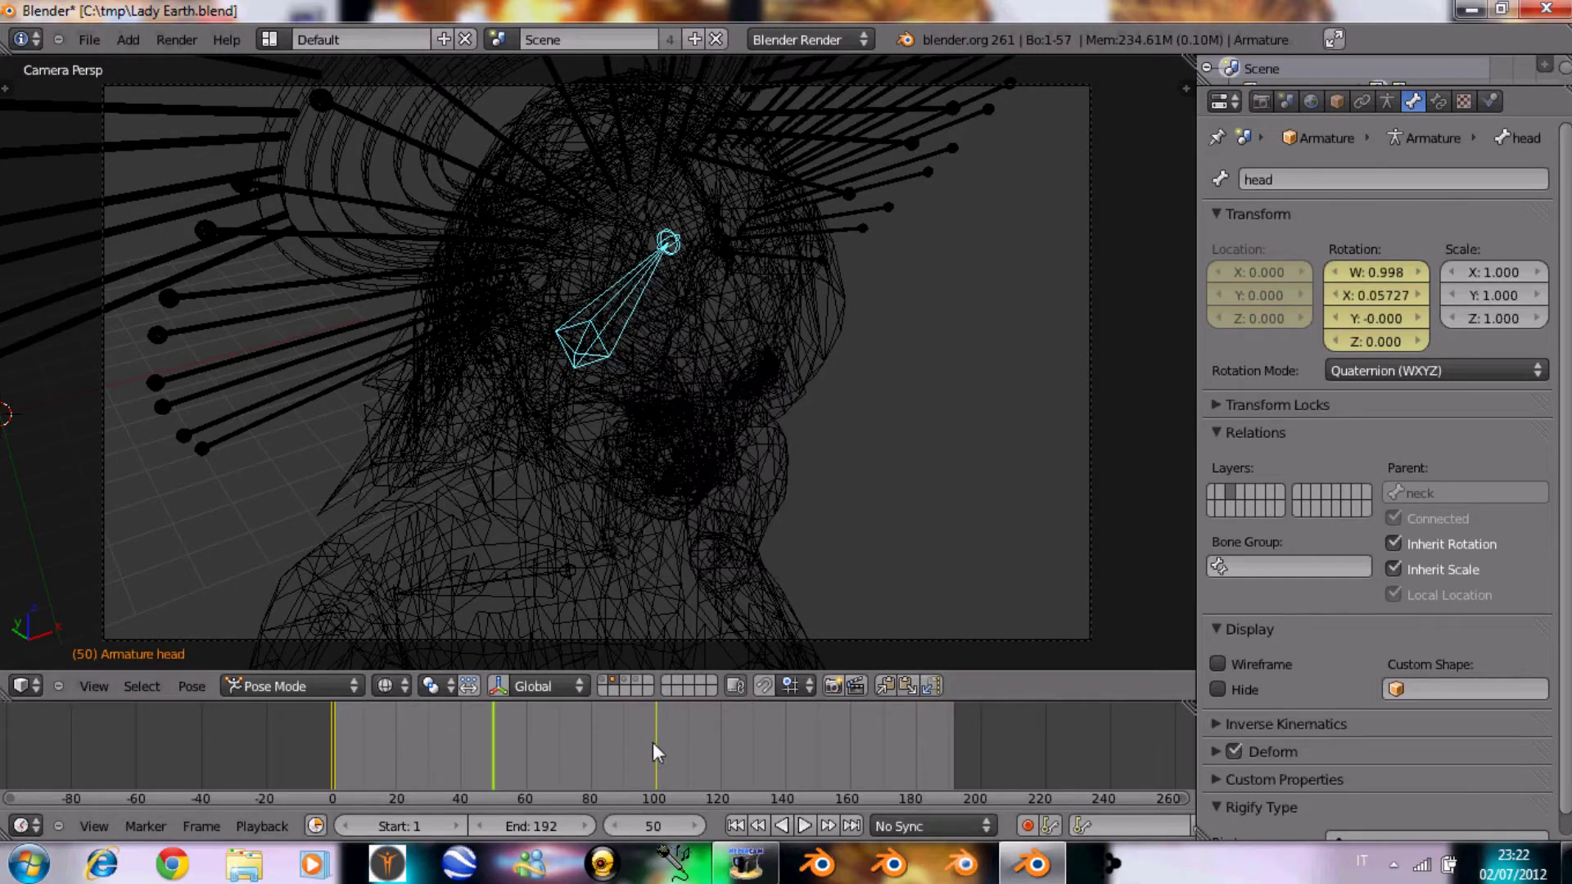
pyautogui.click(658, 741)
pyautogui.press('z')
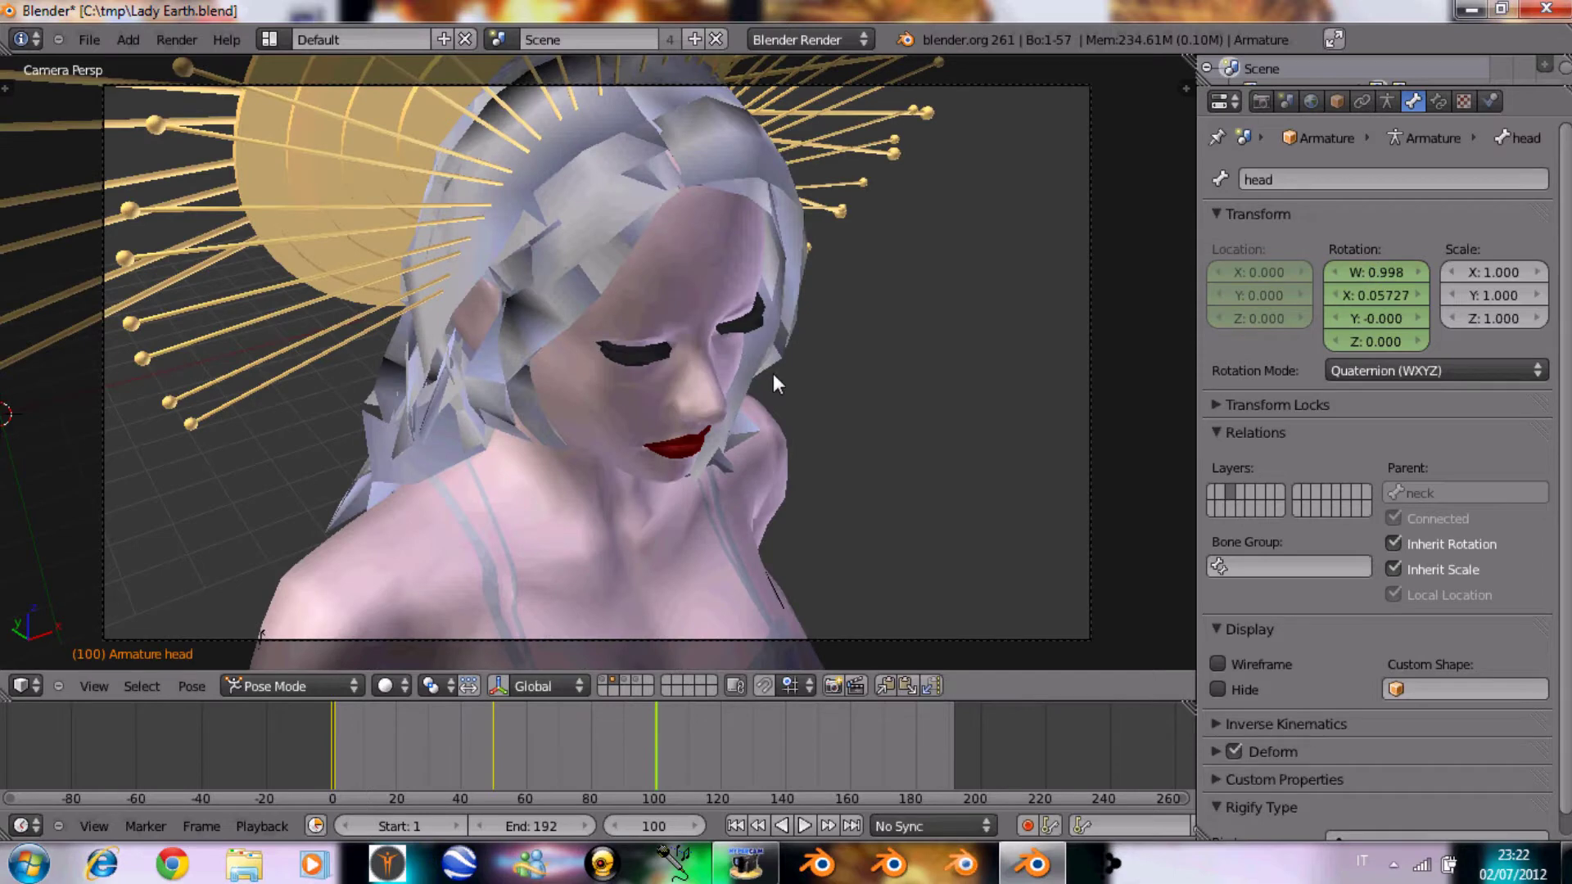
# Tilt the head on X at frame 100, key LocRot, and scrub back to frame 50
pyautogui.press('r')
pyautogui.press('x')
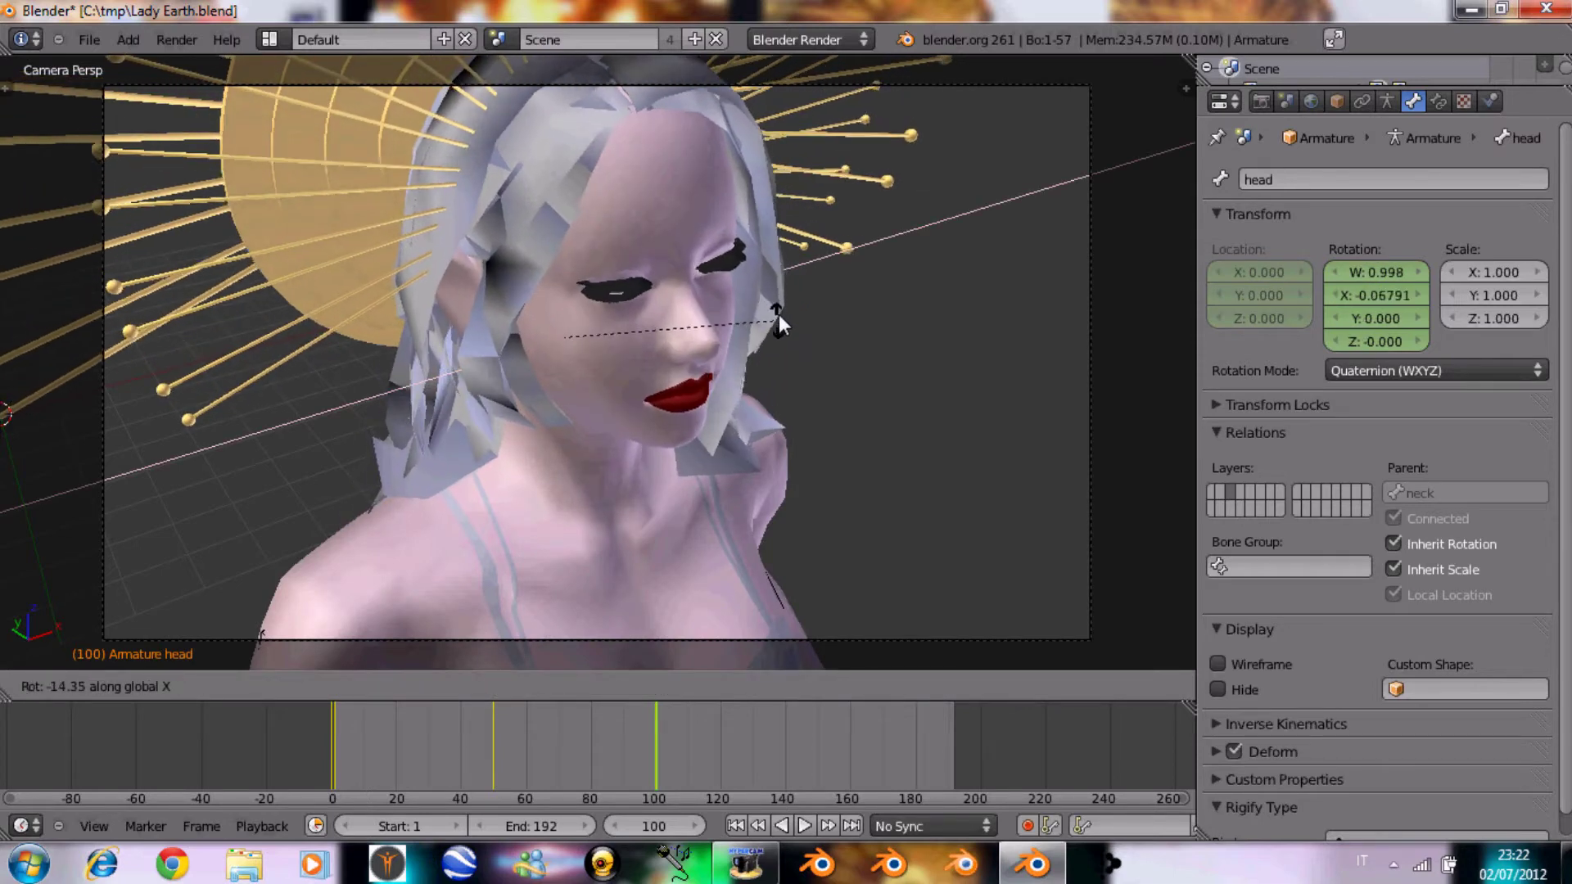
pyautogui.click(782, 303)
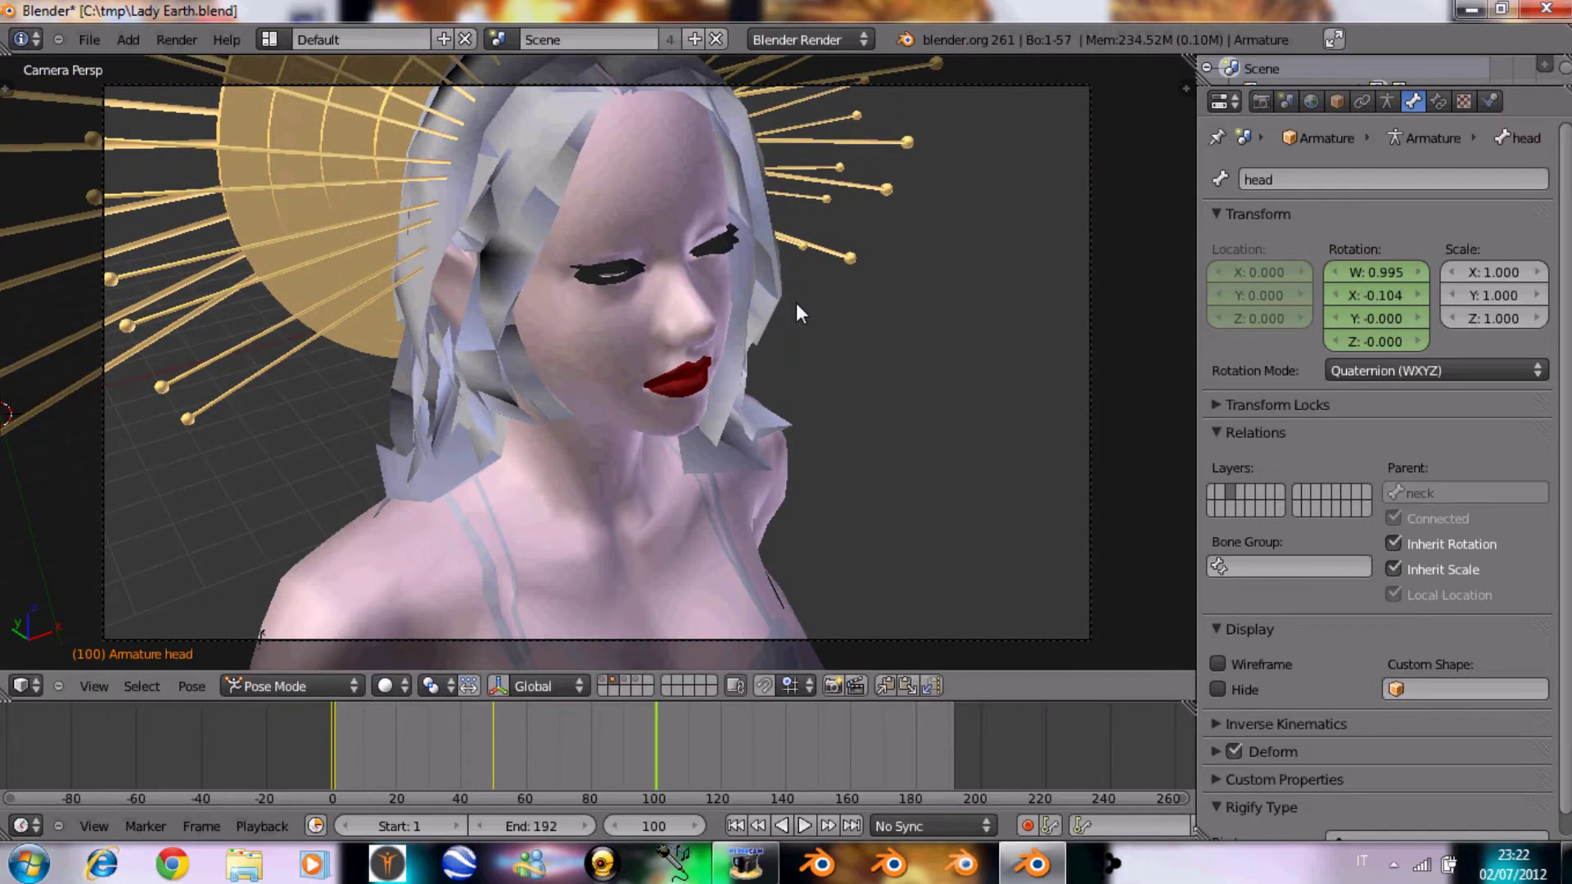
pyautogui.press('i')
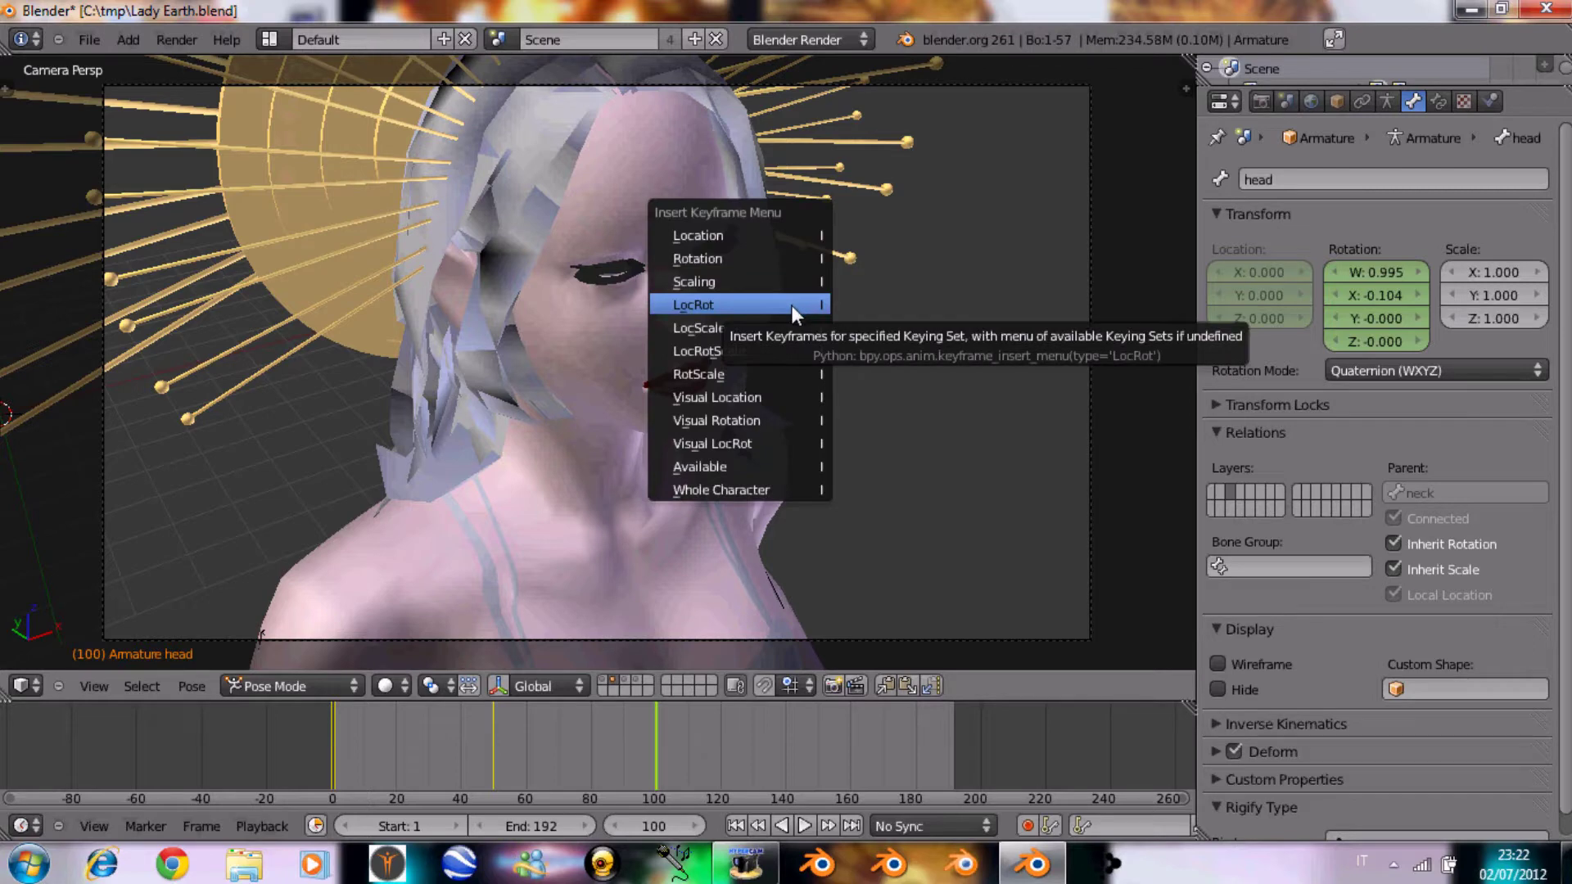
pyautogui.click(791, 305)
pyautogui.moveTo(358, 745)
pyautogui.mouseDown()
pyautogui.moveTo(640, 752)
pyautogui.moveTo(421, 756)
pyautogui.moveTo(541, 756)
pyautogui.moveTo(493, 752)
pyautogui.mouseUp()
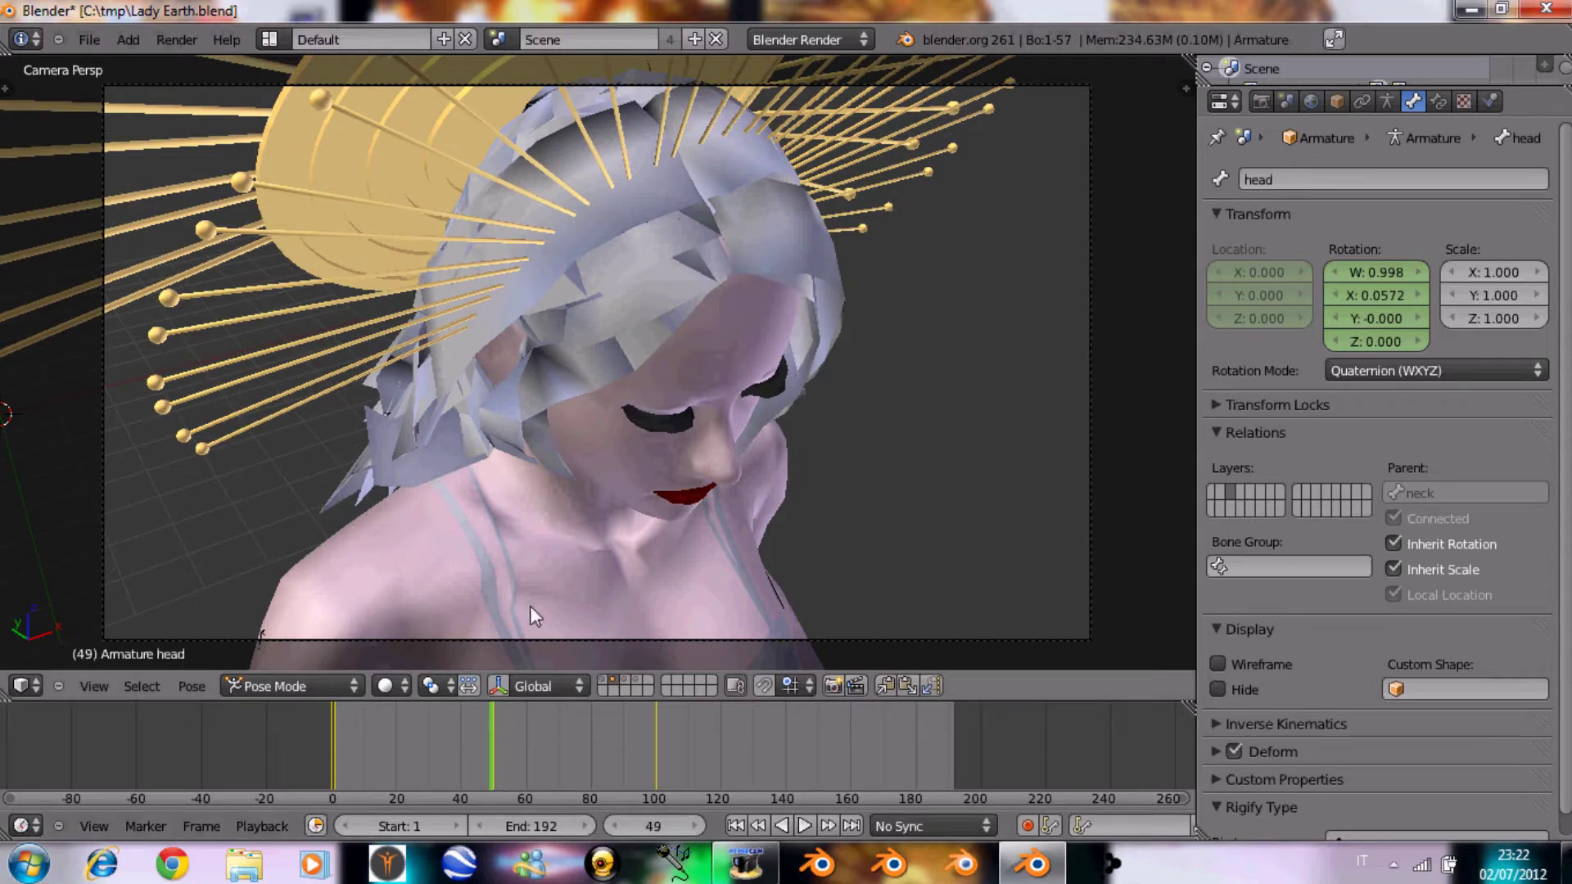
pyautogui.click(694, 825)
pyautogui.moveTo(666, 415); pyautogui.dragTo(623, 370, button='middle')
# Select the ribs bone and key its LocRot at frame 50
pyautogui.press('z')
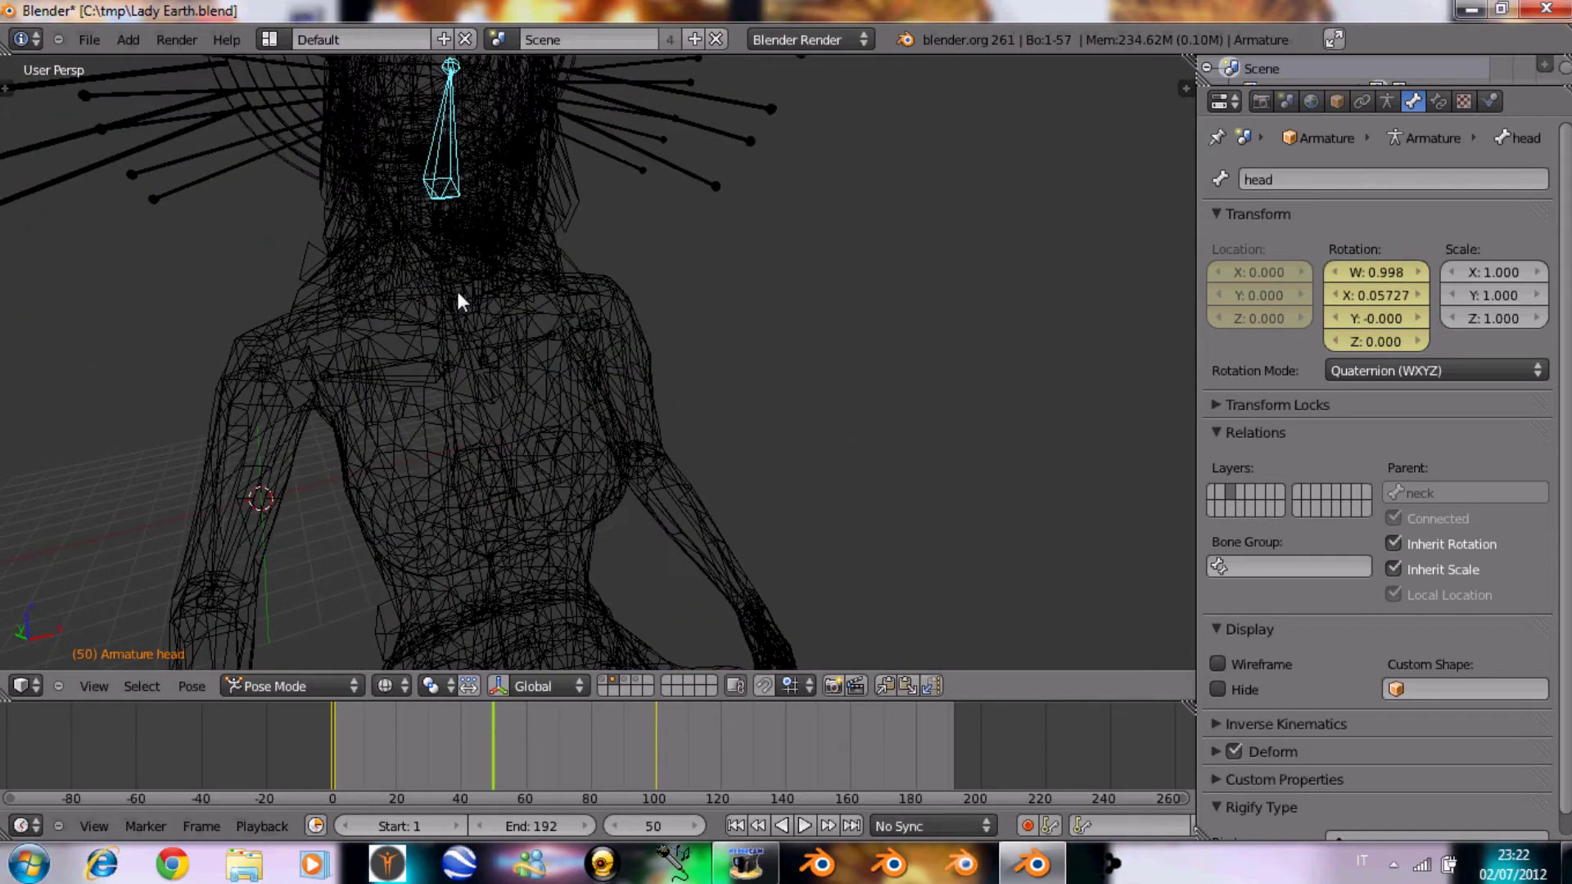
pyautogui.rightClick(462, 290)
pyautogui.press('i')
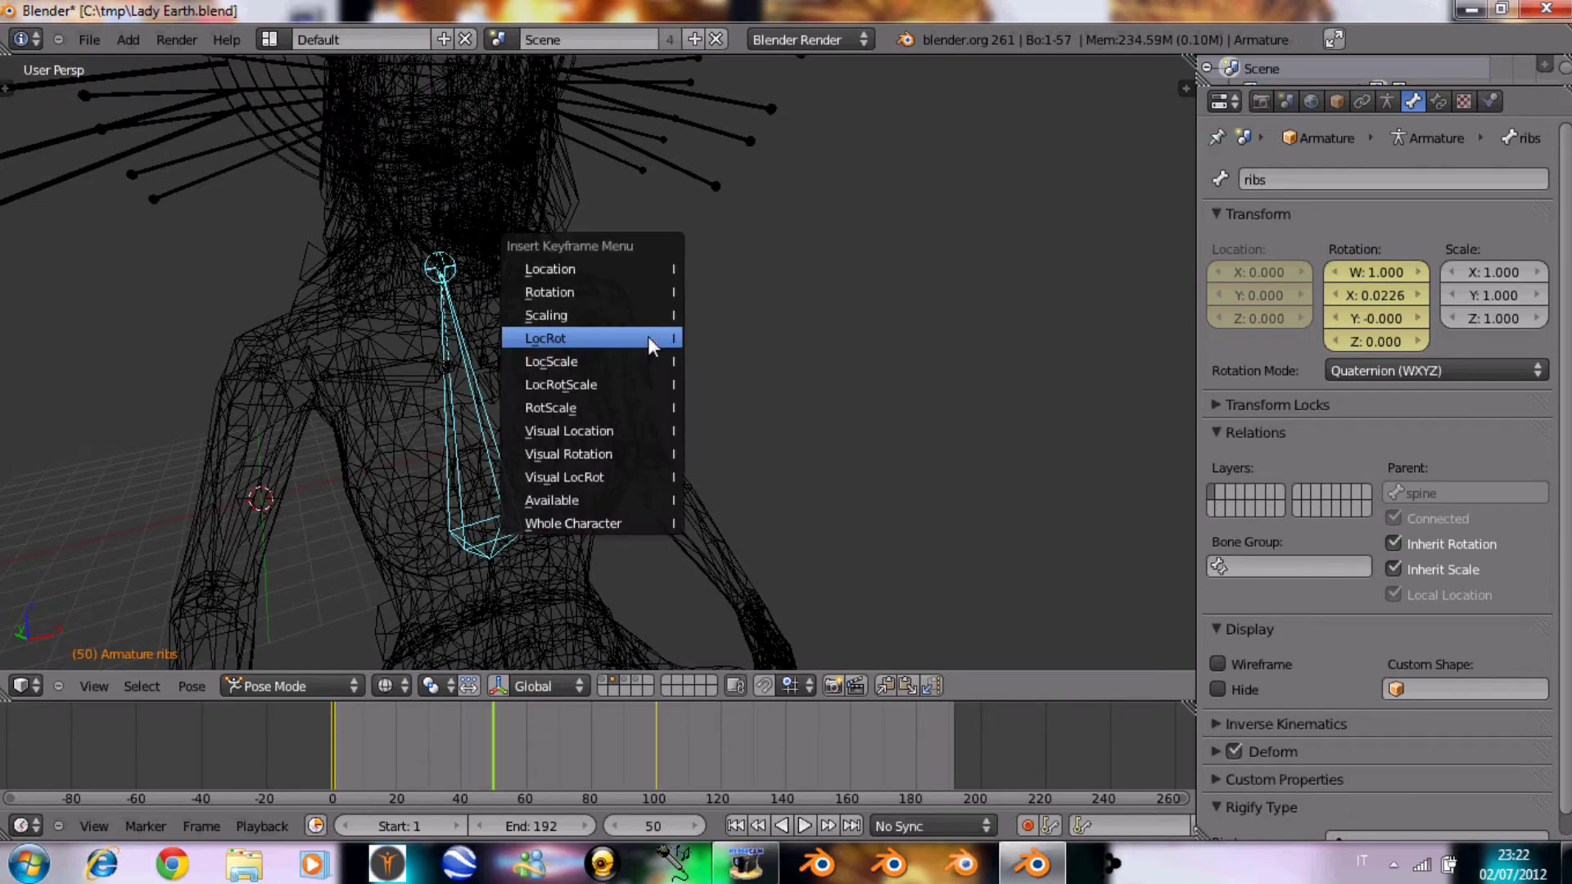
pyautogui.click(652, 346)
# At frame 100, bend the ribs slightly on X and key LocRot
pyautogui.moveTo(590, 740); pyautogui.dragTo(656, 748)
pyautogui.moveTo(687, 423); pyautogui.dragTo(664, 327, button='middle')
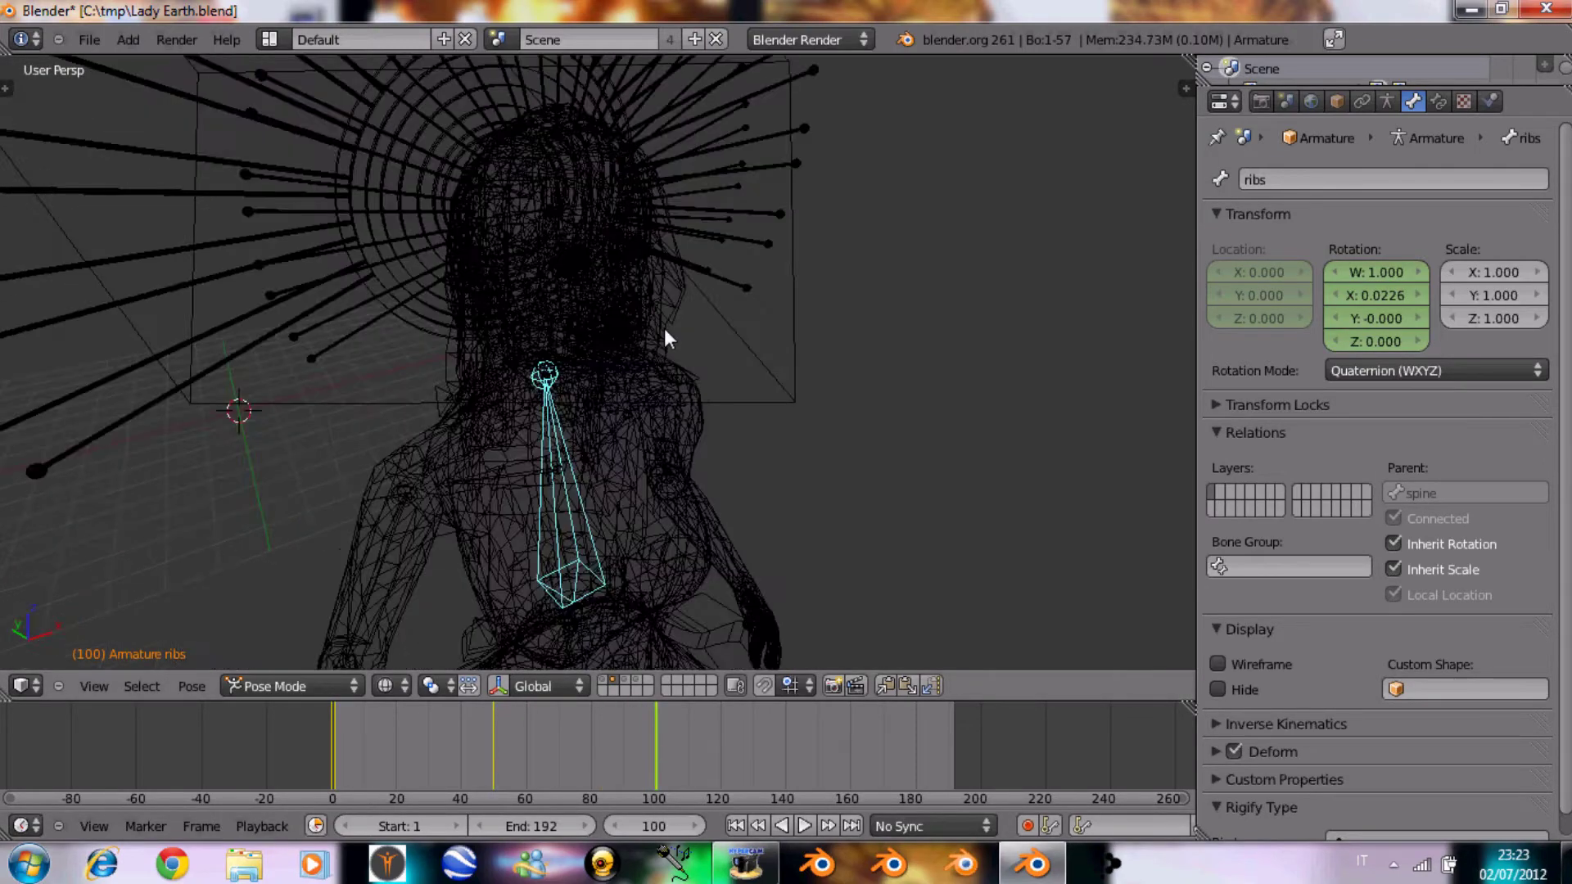
pyautogui.press('KP_0')
pyautogui.press('z')
pyautogui.press('r')
pyautogui.press('x')
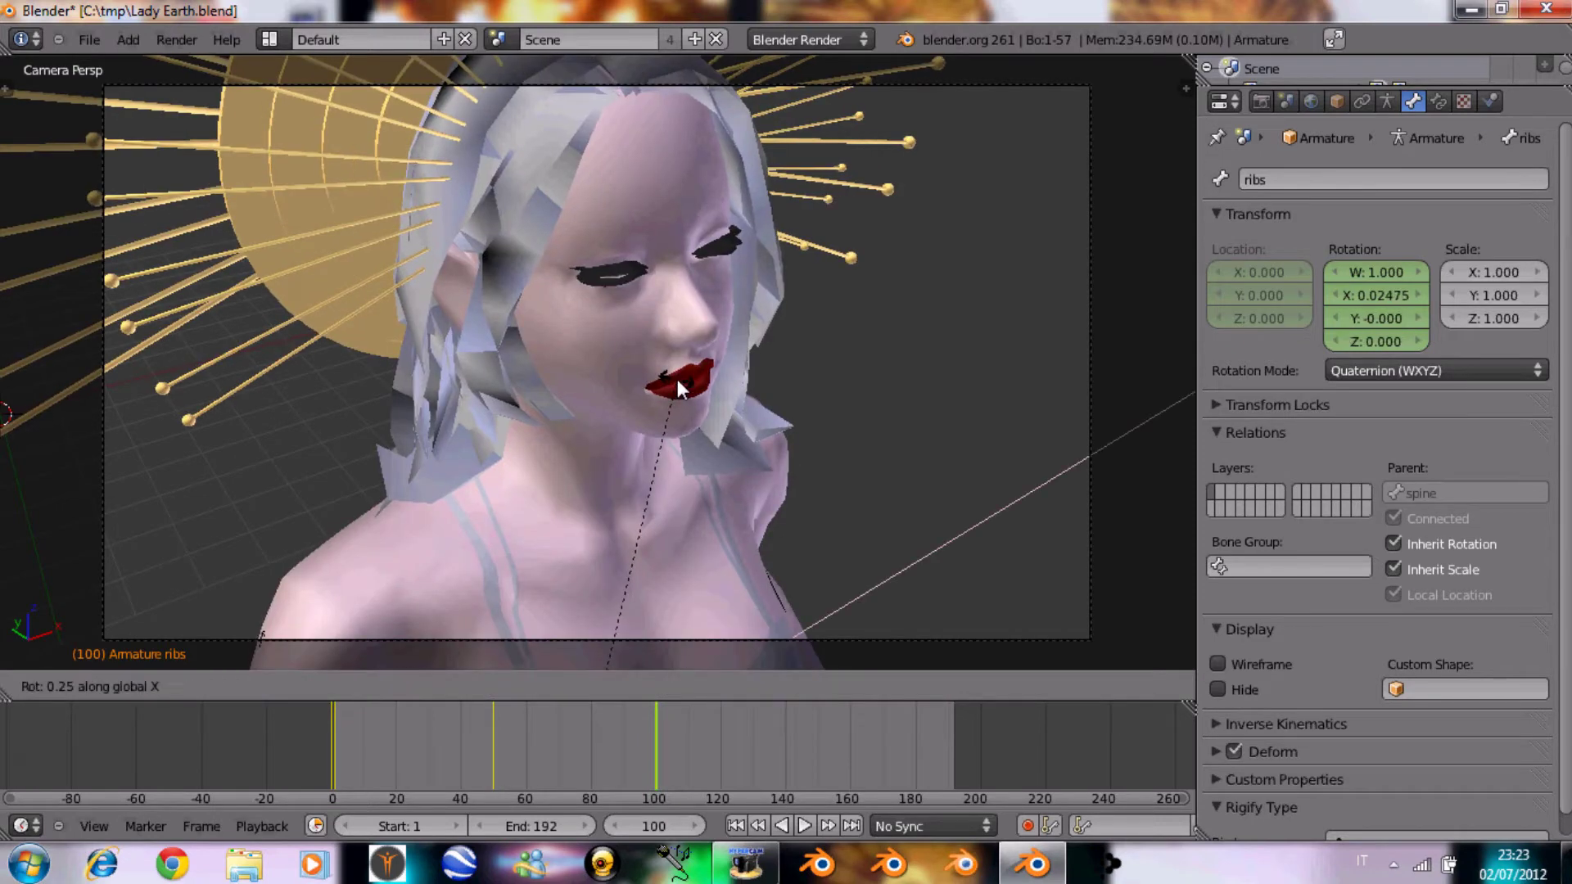
pyautogui.click(665, 367)
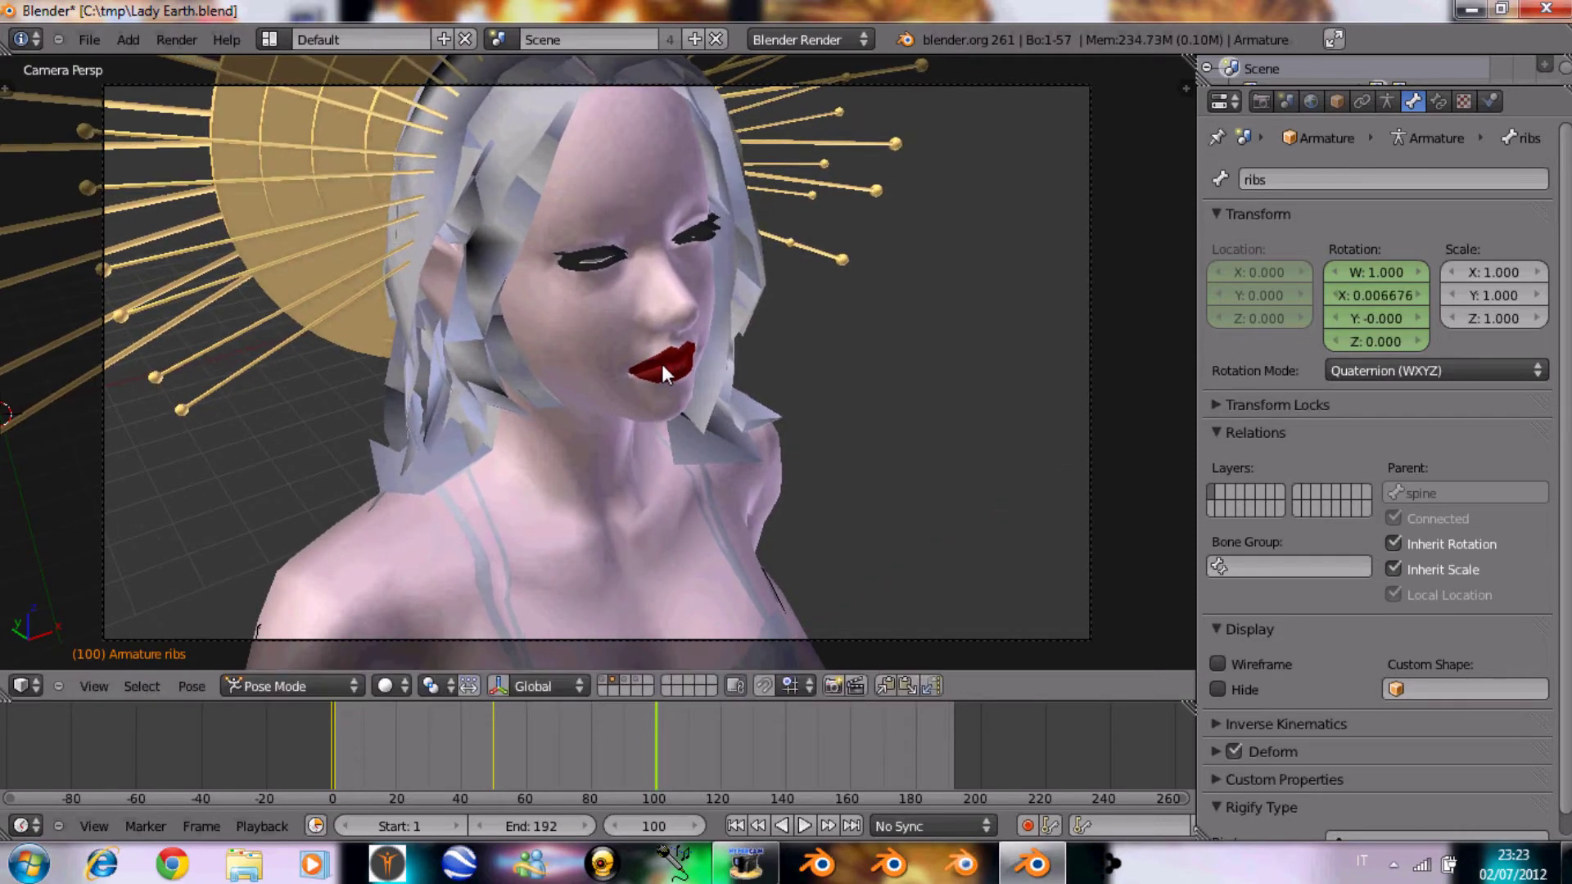
pyautogui.press('i')
pyautogui.click(669, 356)
# Preview the animation, return to frame 1, and show the body mesh's shape keys
pyautogui.moveTo(313, 774)
pyautogui.mouseDown()
pyautogui.moveTo(566, 772)
pyautogui.moveTo(653, 747)
pyautogui.mouseUp()
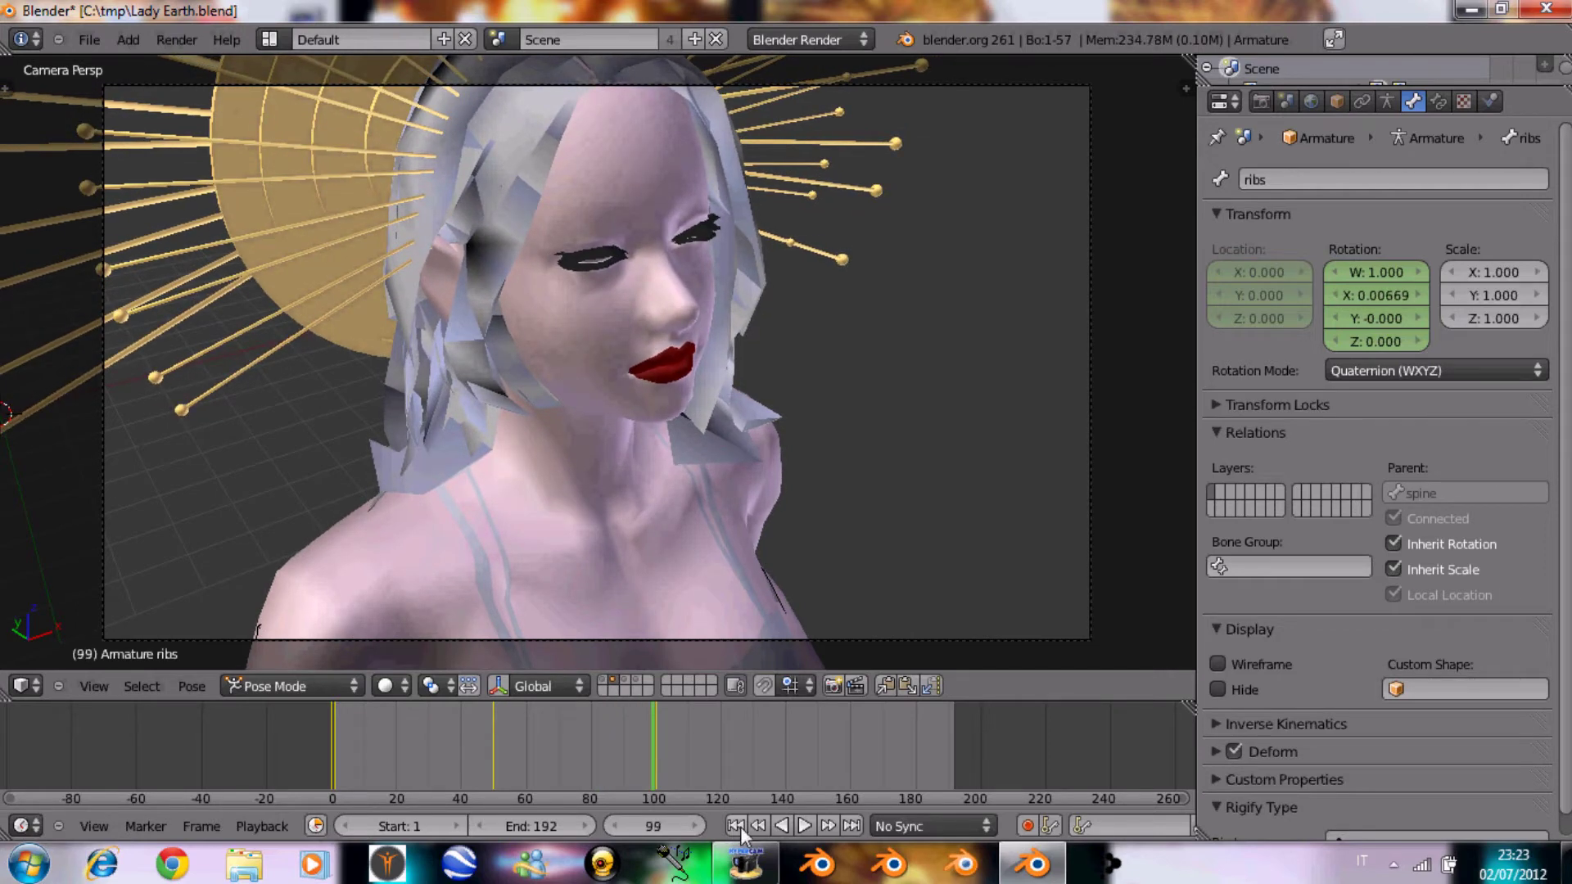
pyautogui.click(741, 826)
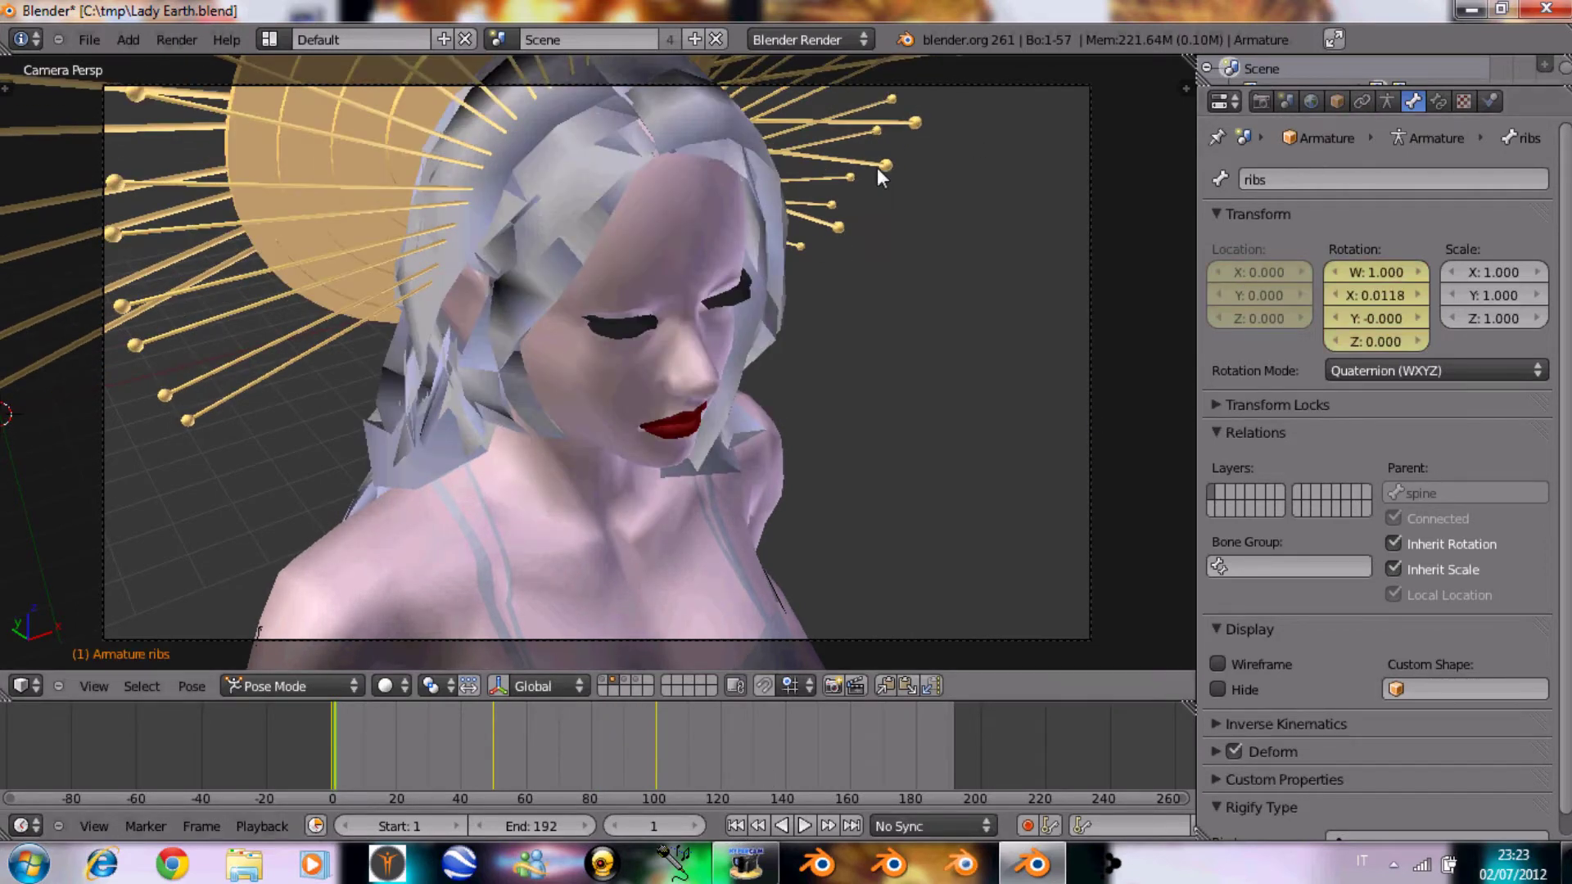
pyautogui.rightClick(852, 153)
pyautogui.click(1413, 99)
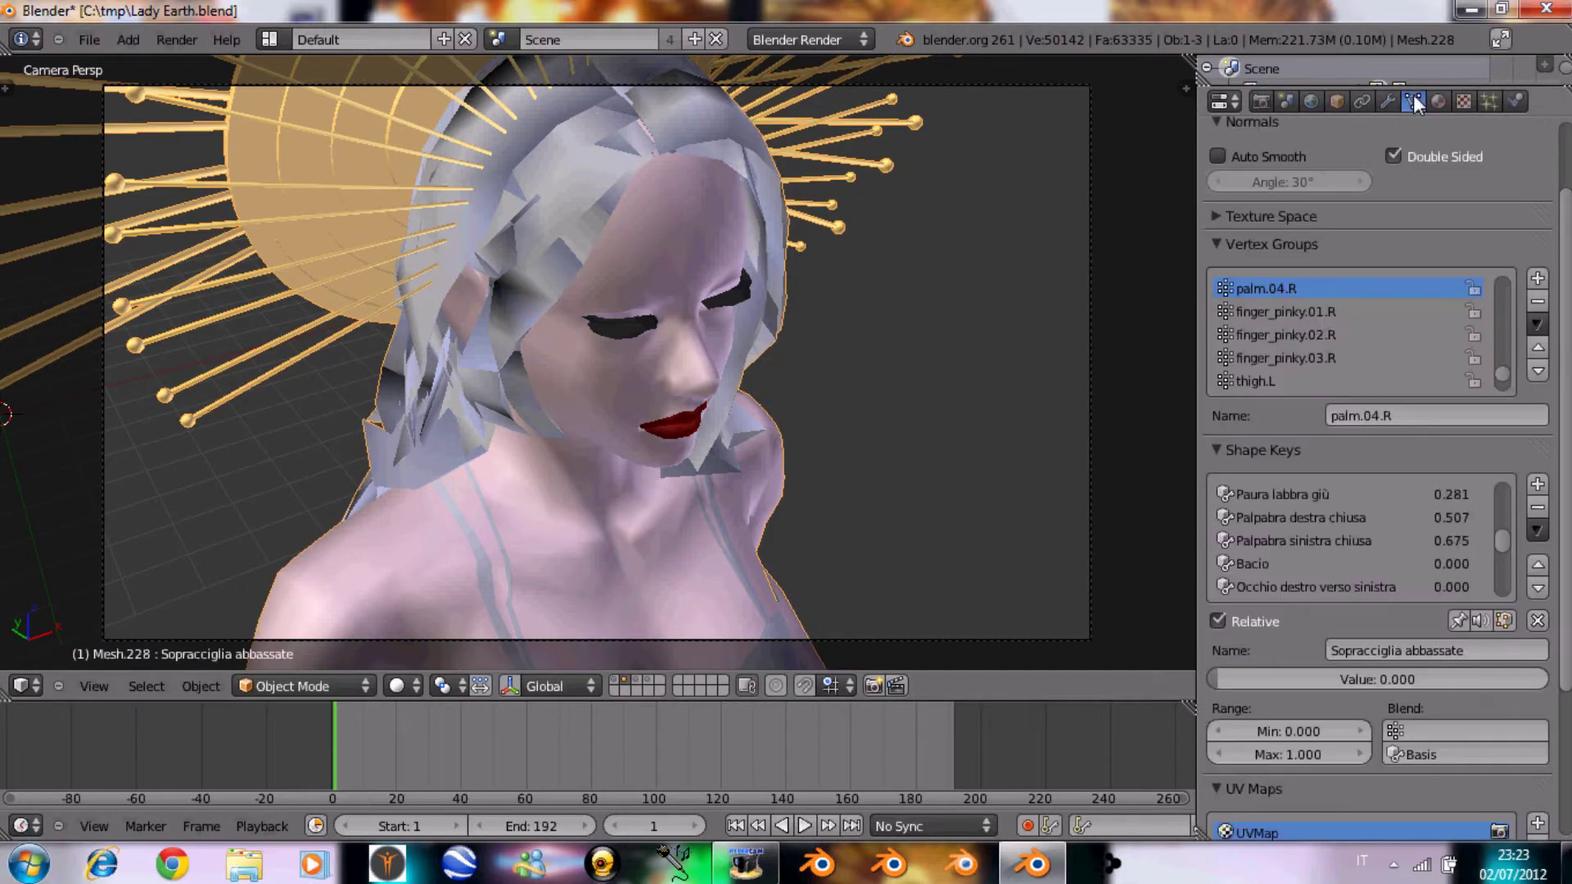
# Scrub to frame 31 and scroll the Shape Keys list to find Respiro
pyautogui.scroll(2, 1377, 512)
pyautogui.scroll(2, 1341, 510)
pyautogui.scroll(2, 1328, 519)
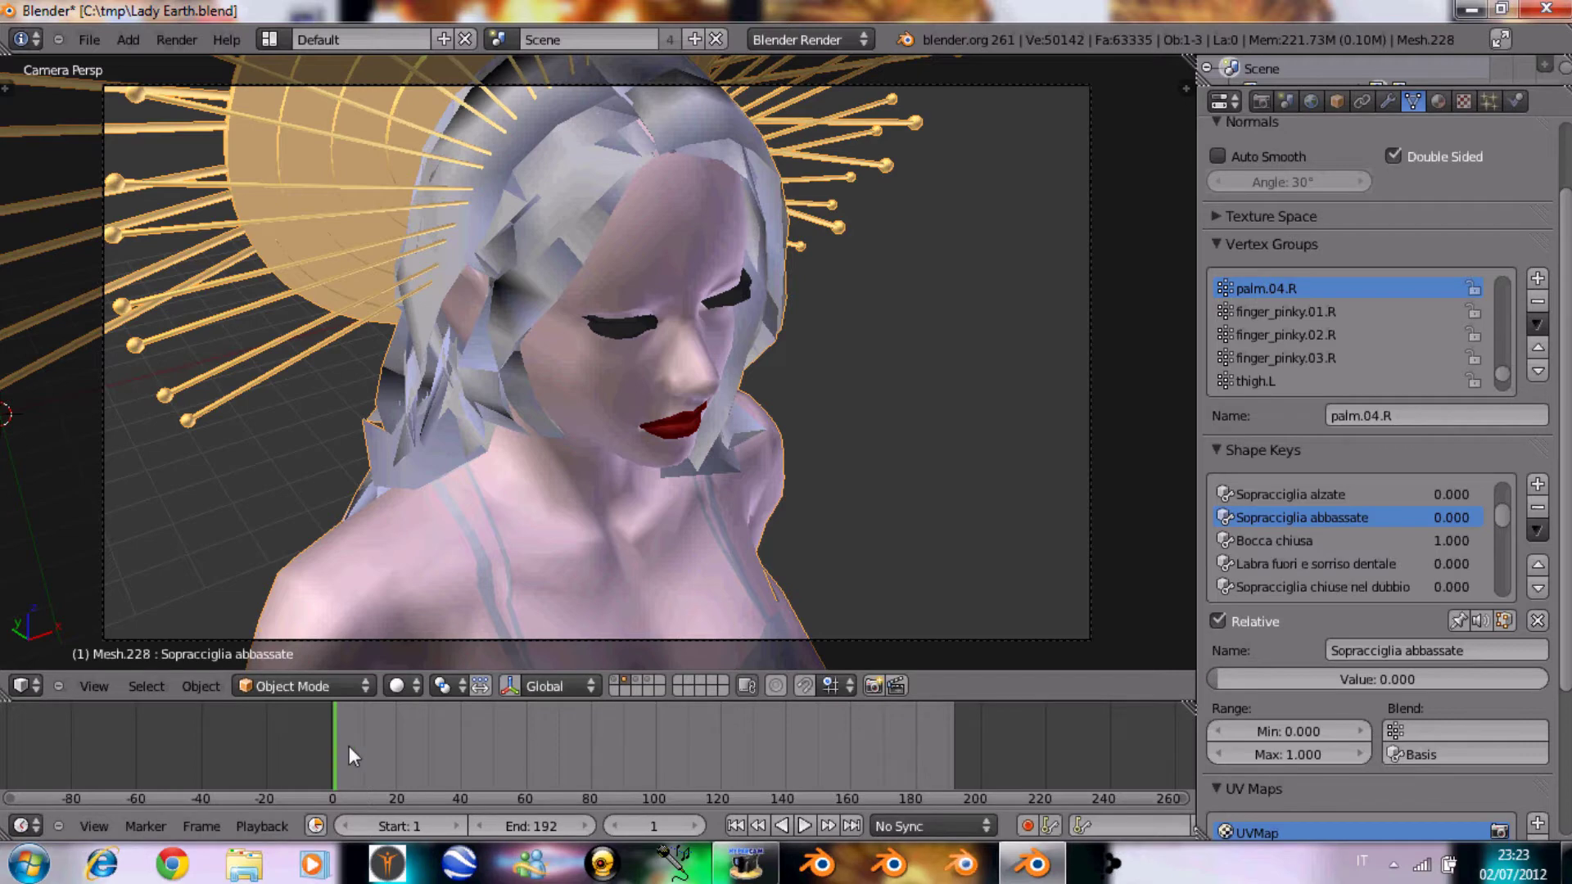
pyautogui.moveTo(350, 746); pyautogui.dragTo(432, 748)
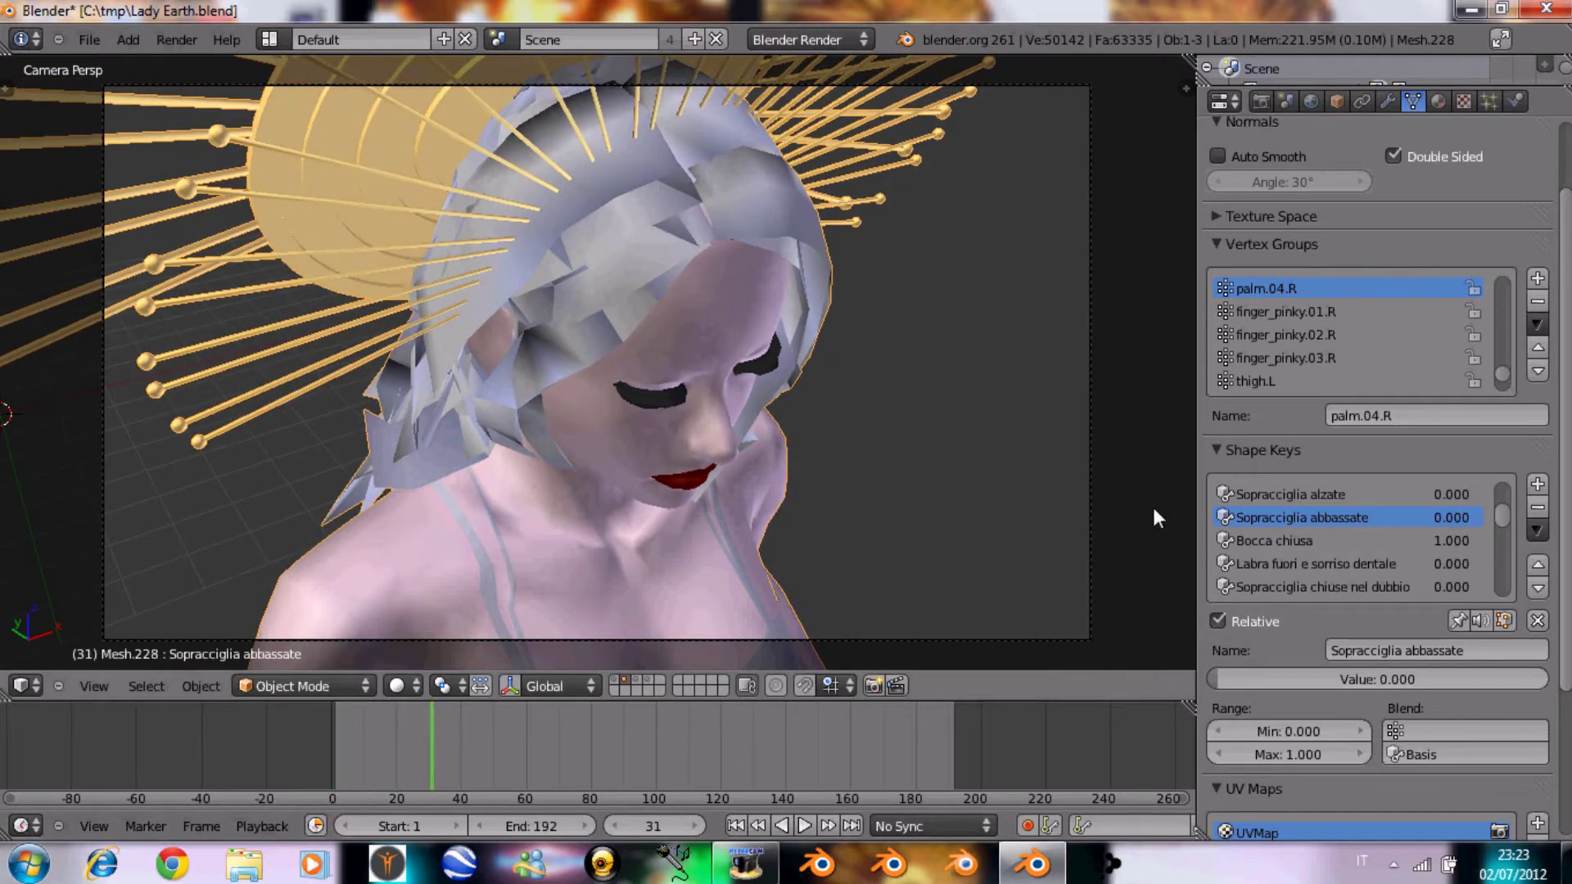
pyautogui.scroll(-1, 1263, 517)
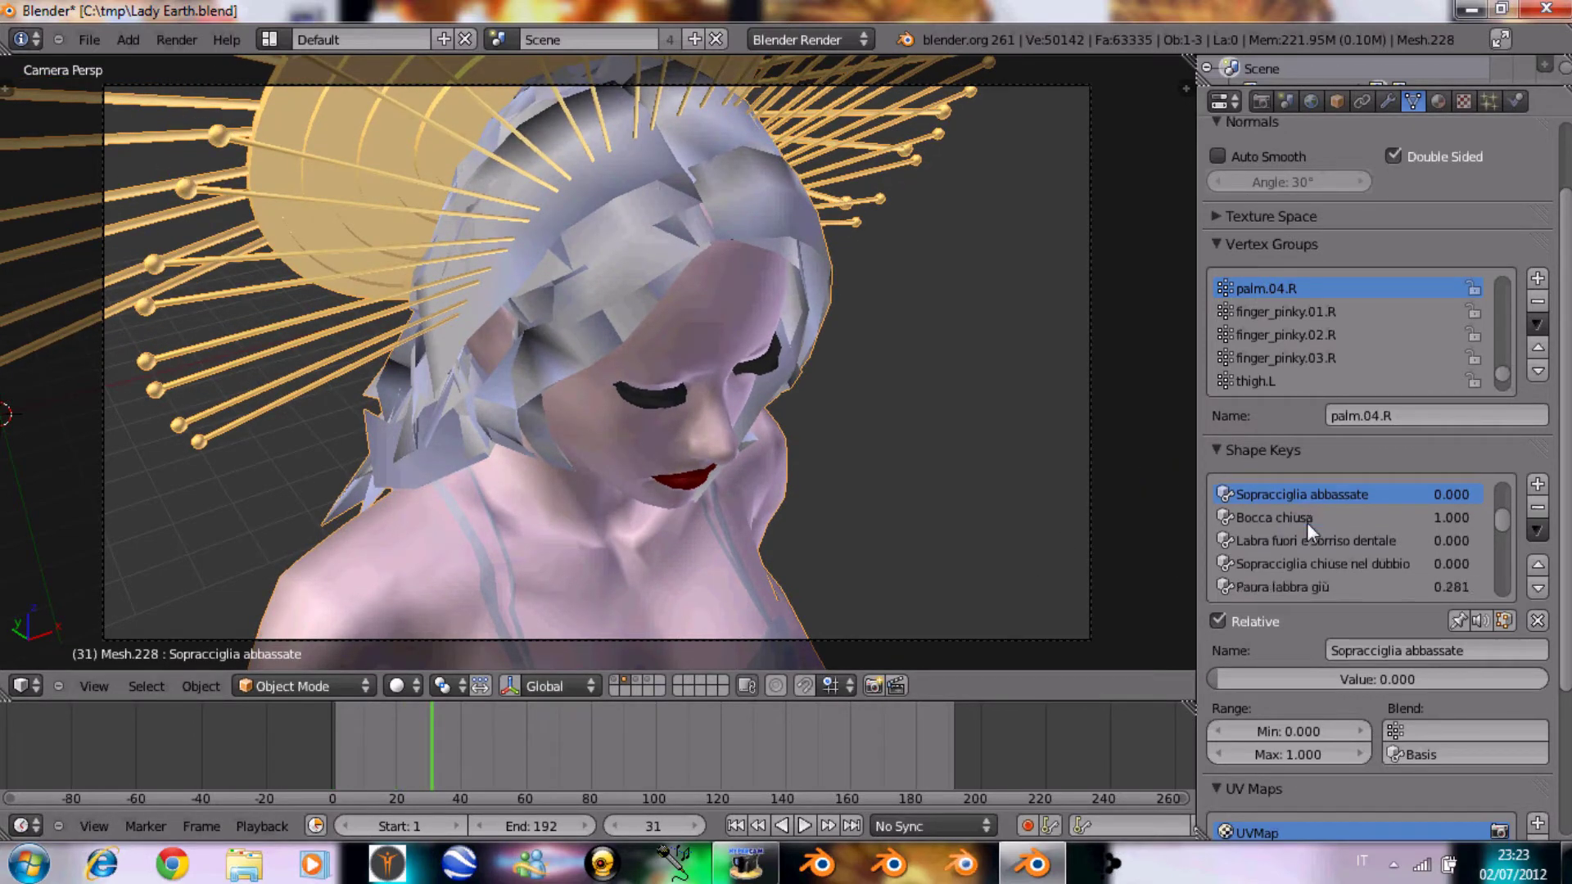
pyautogui.scroll(-3, 1307, 522)
pyautogui.scroll(-3, 1322, 547)
pyautogui.scroll(-3, 1342, 583)
pyautogui.scroll(-3, 1331, 573)
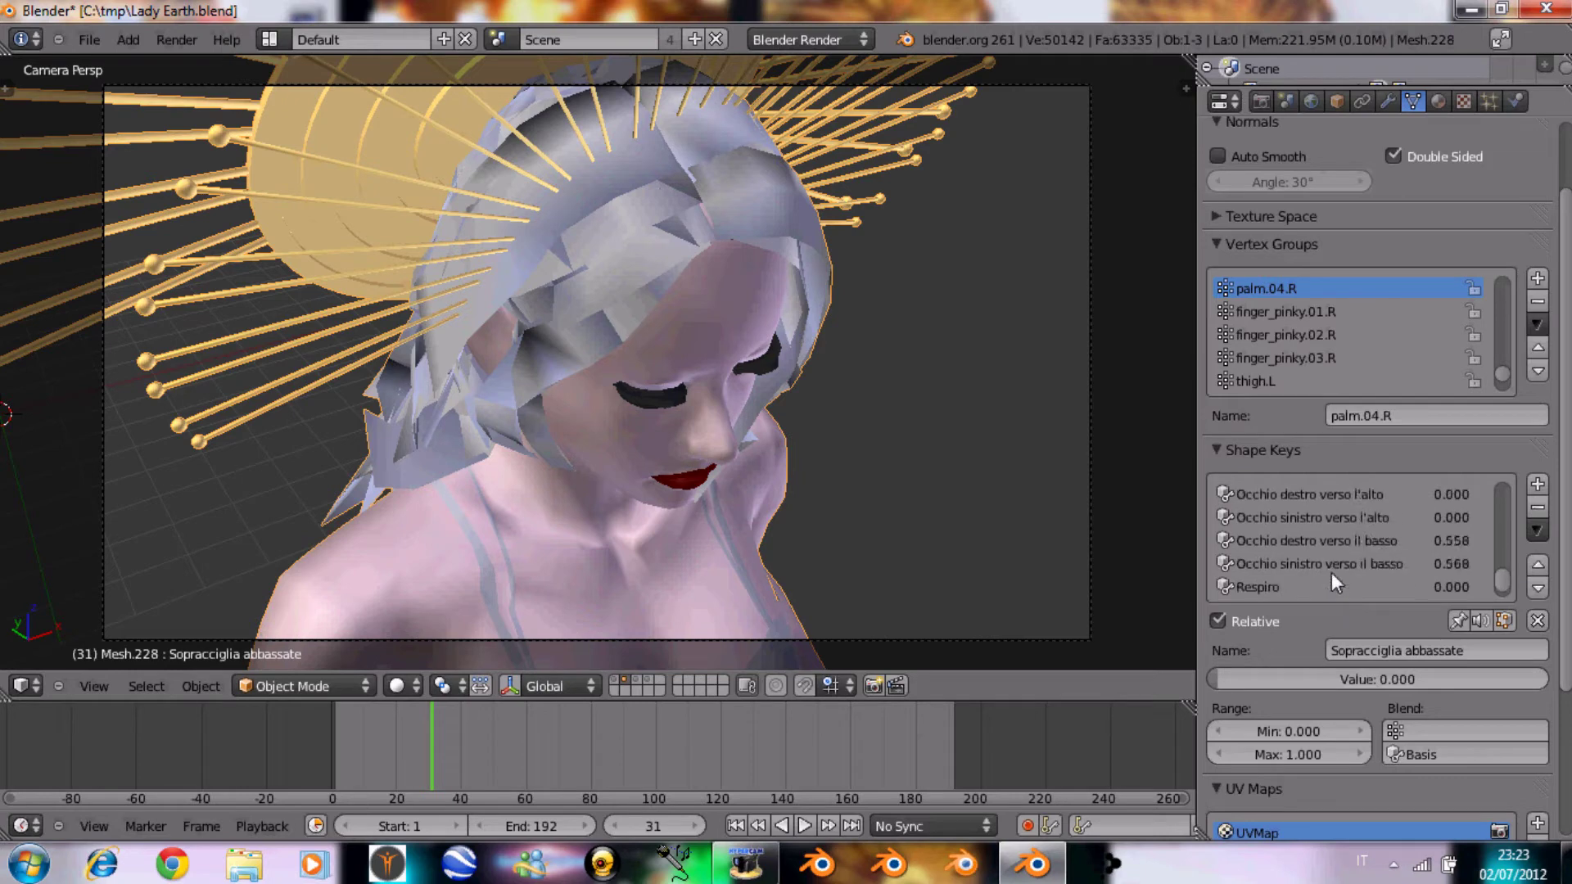
pyautogui.scroll(-1, 1304, 576)
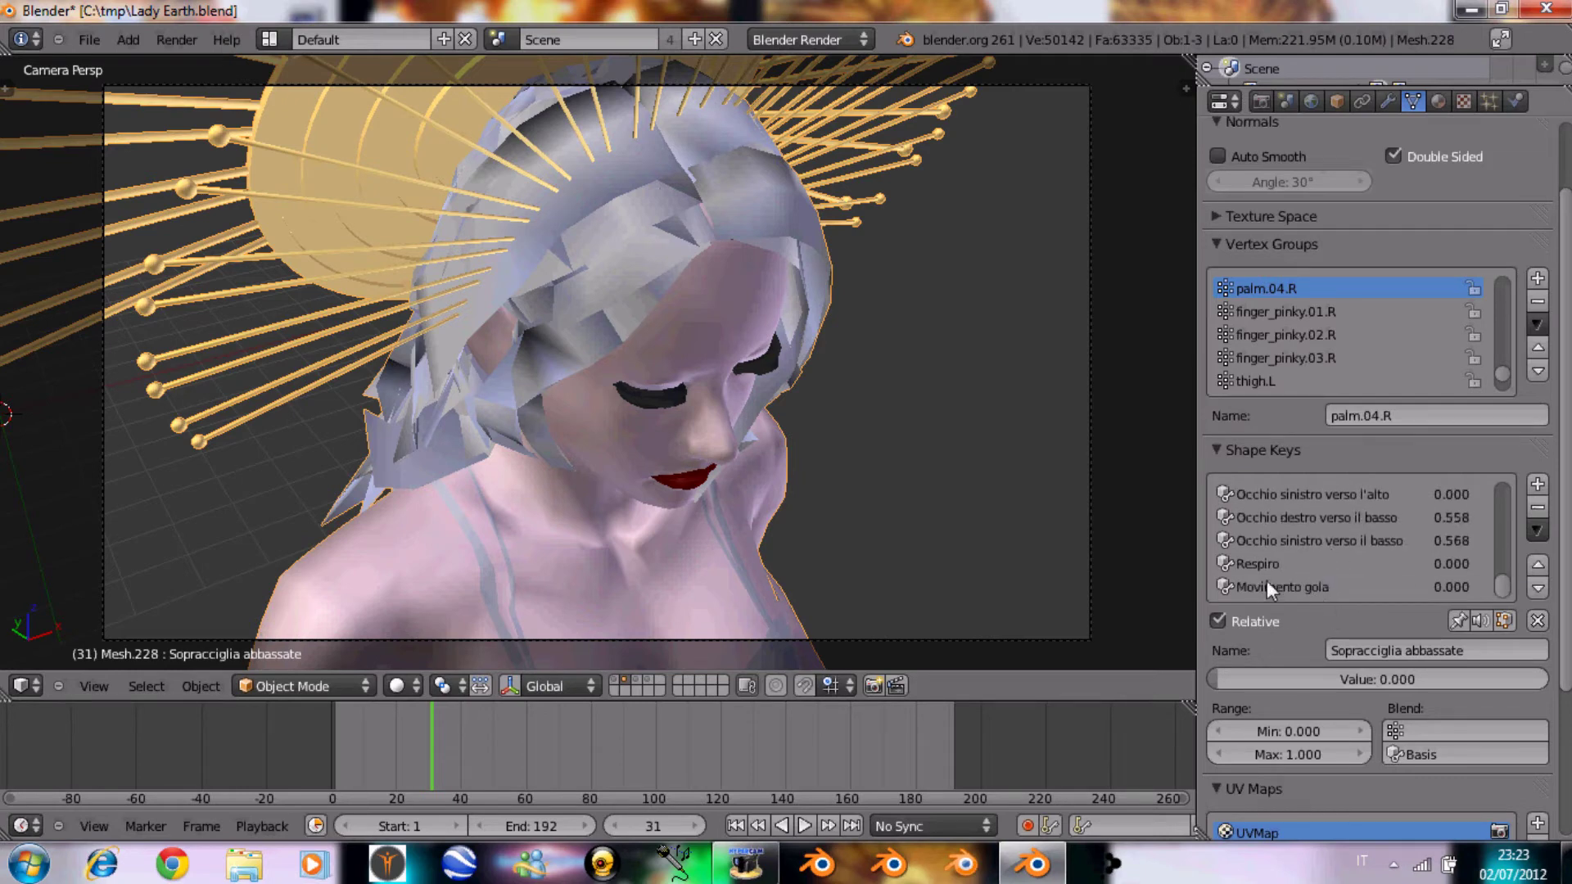
# Select the Respiro shape key, test its Value slider, and set its value at frame 1
pyautogui.click(1241, 561)
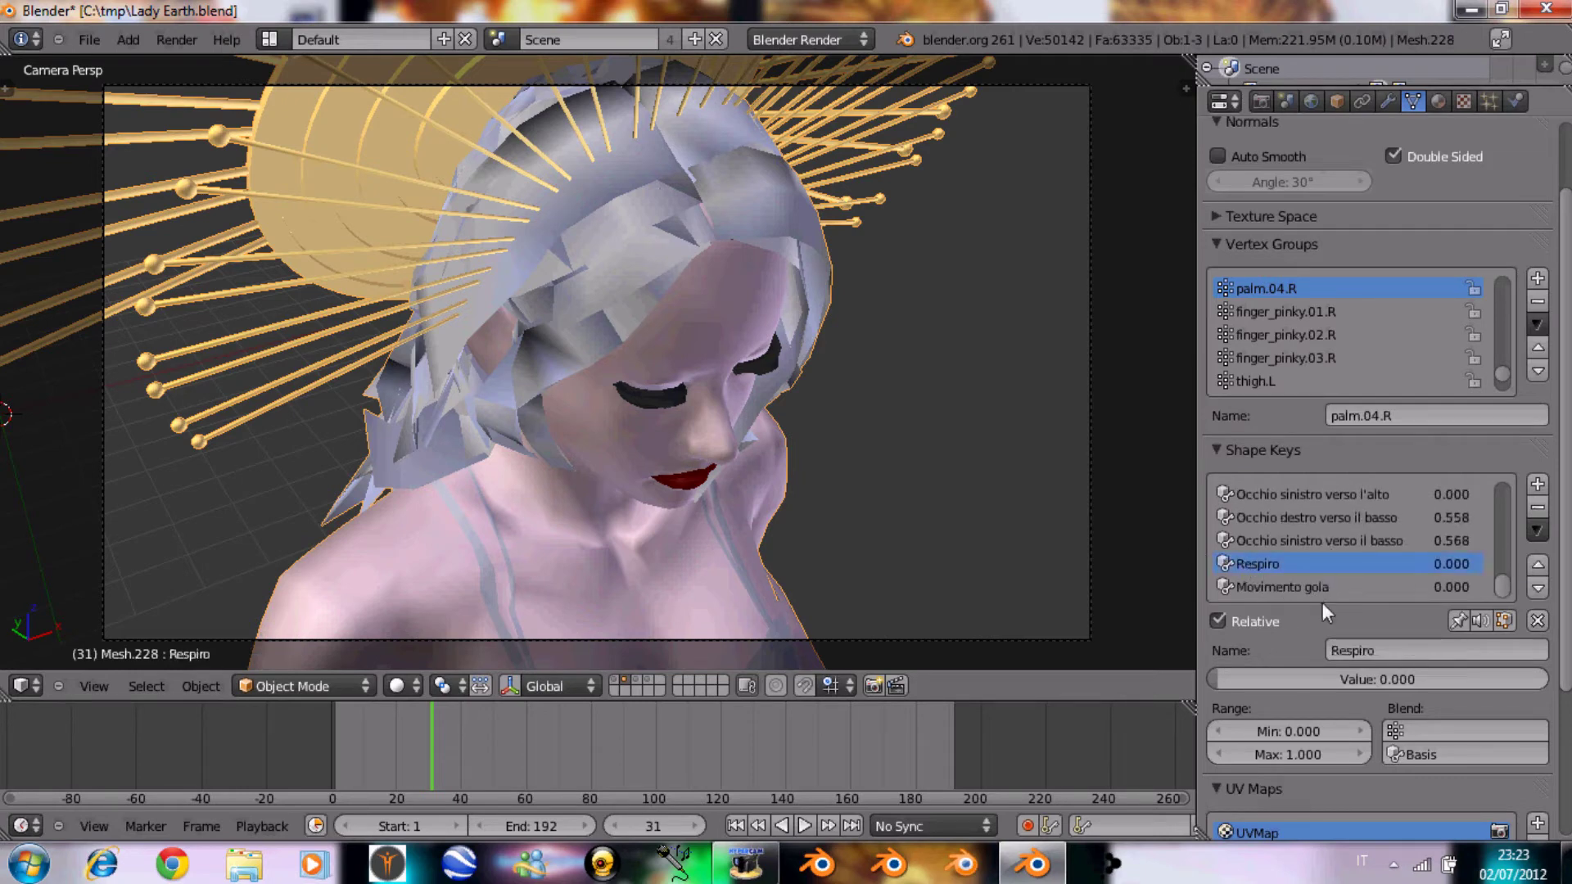
pyautogui.moveTo(1223, 683)
pyautogui.mouseDown()
pyautogui.moveTo(1425, 664)
pyautogui.moveTo(1159, 679)
pyautogui.mouseUp()
pyautogui.moveTo(1236, 677); pyautogui.dragTo(1335, 678)
pyautogui.moveTo(428, 756); pyautogui.dragTo(486, 755)
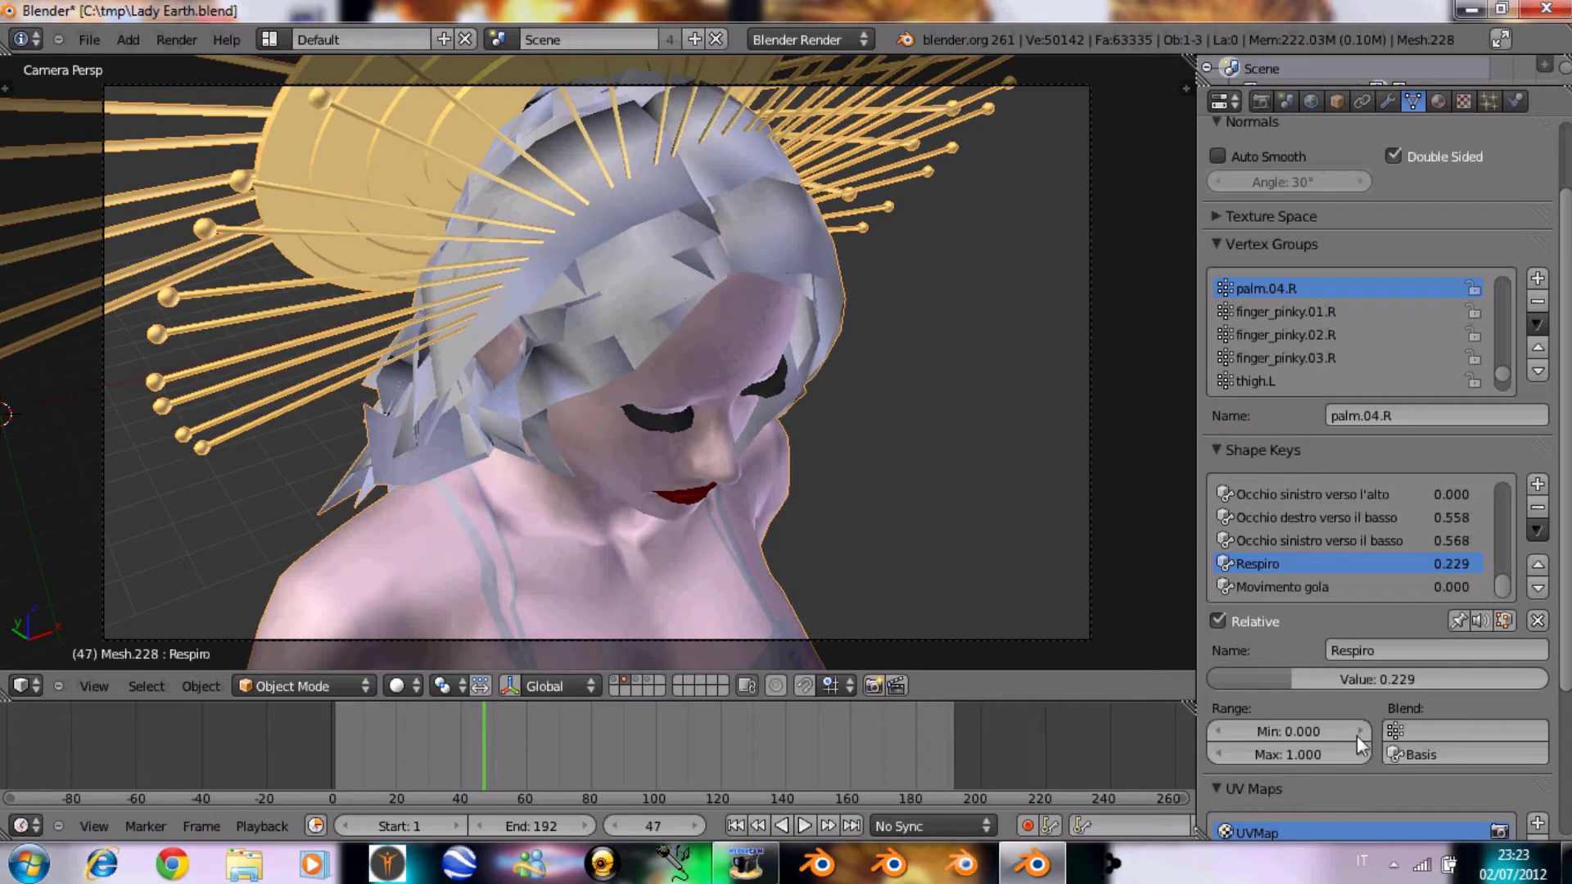
pyautogui.moveTo(1288, 677); pyautogui.dragTo(1107, 694)
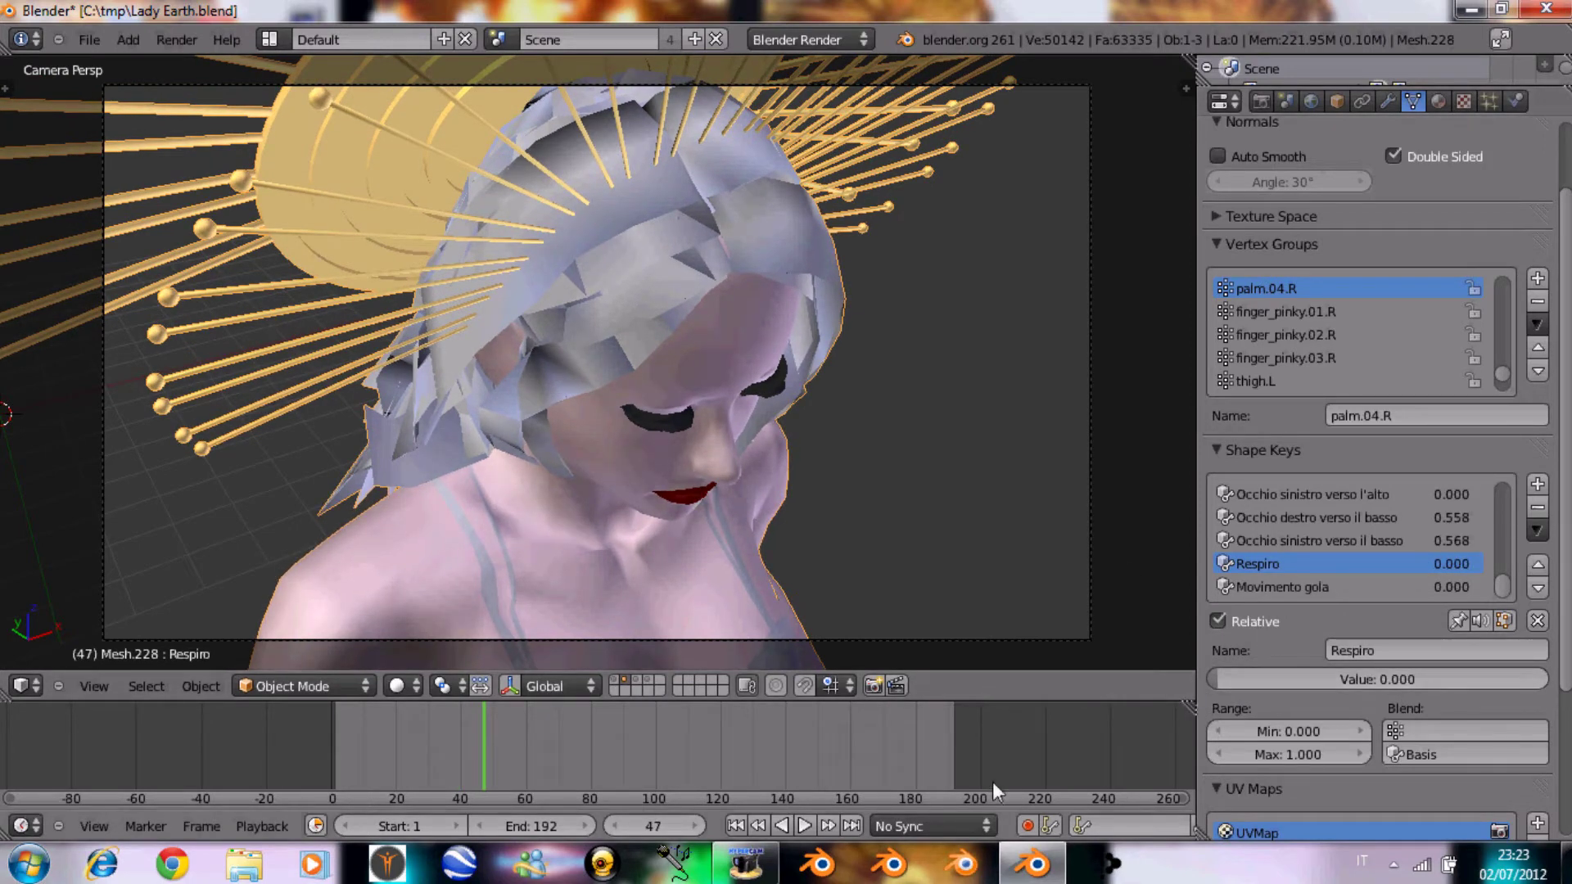
pyautogui.click(735, 827)
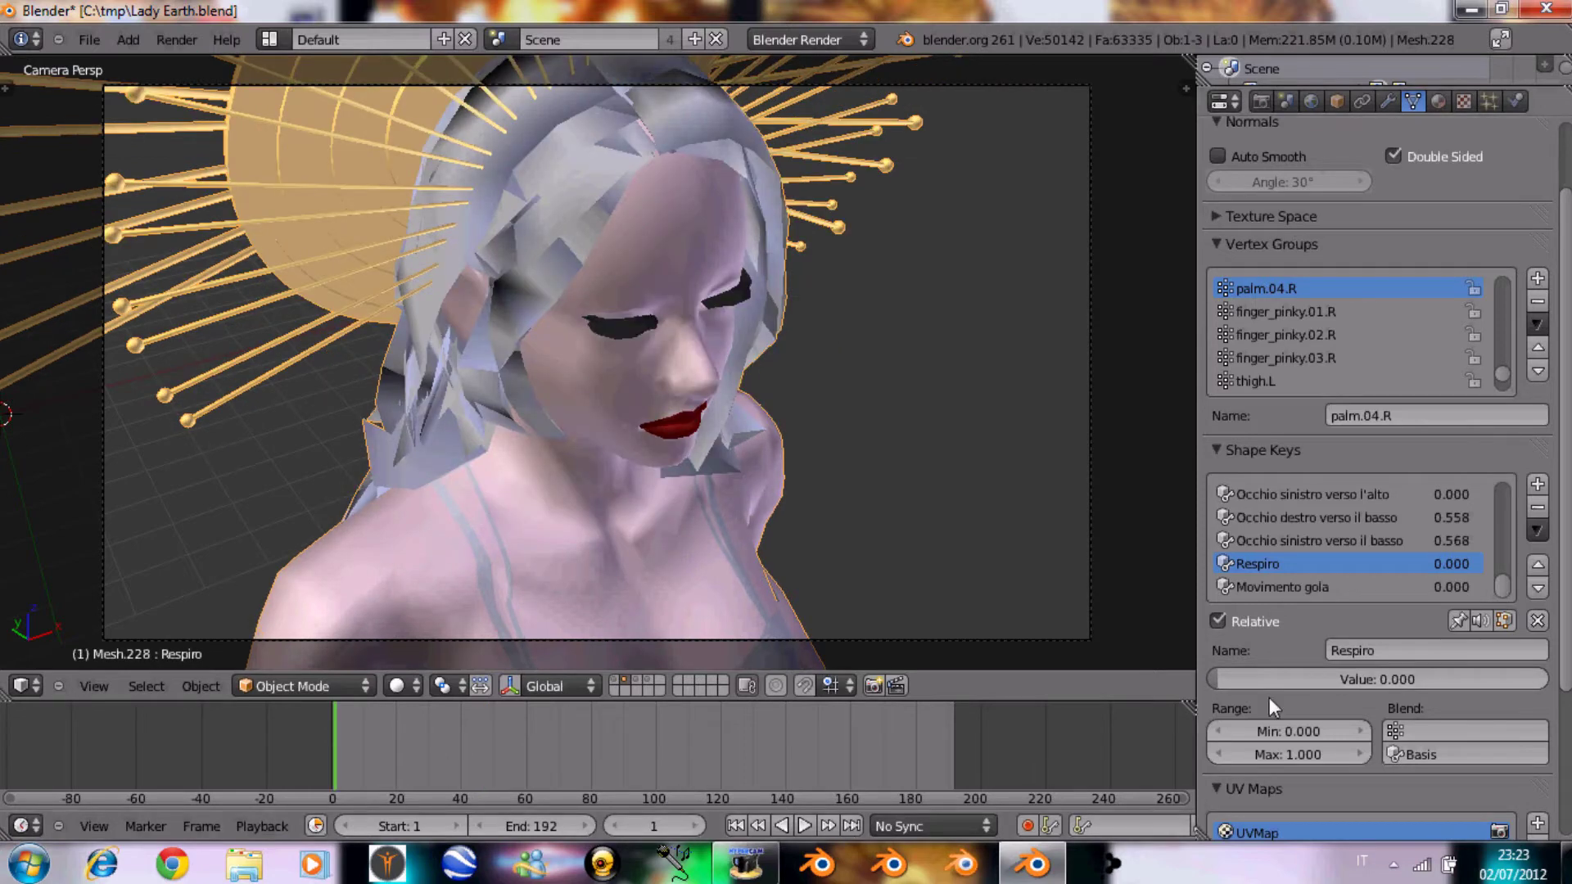
pyautogui.click(1397, 679)
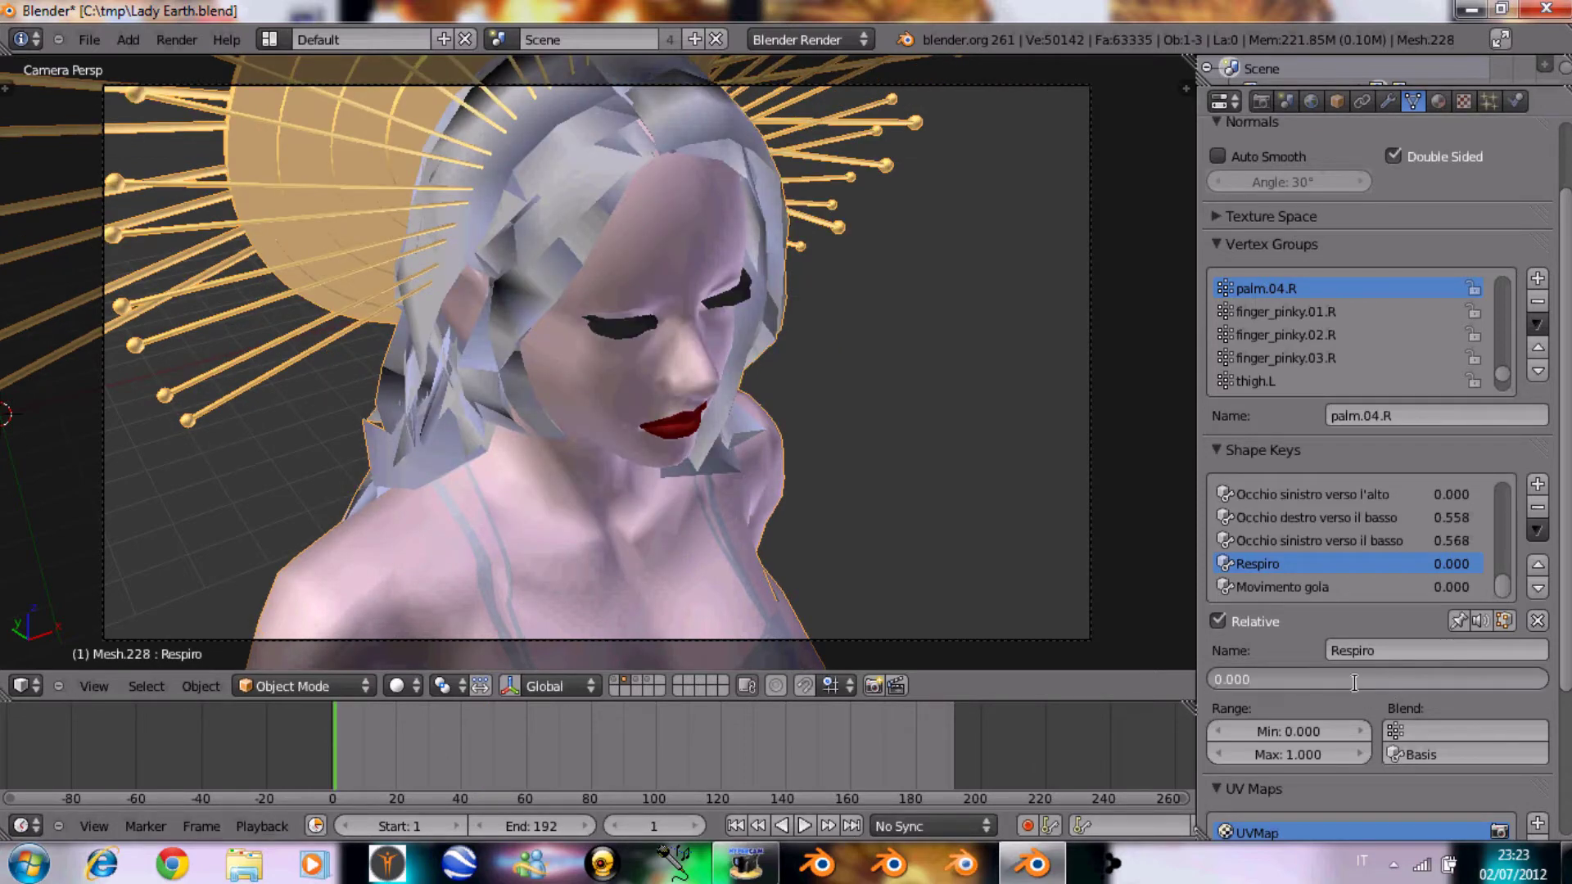
pyautogui.moveTo(1325, 677)
pyautogui.mouseDown()
pyautogui.moveTo(1447, 684)
pyautogui.moveTo(1376, 682)
pyautogui.mouseUp()
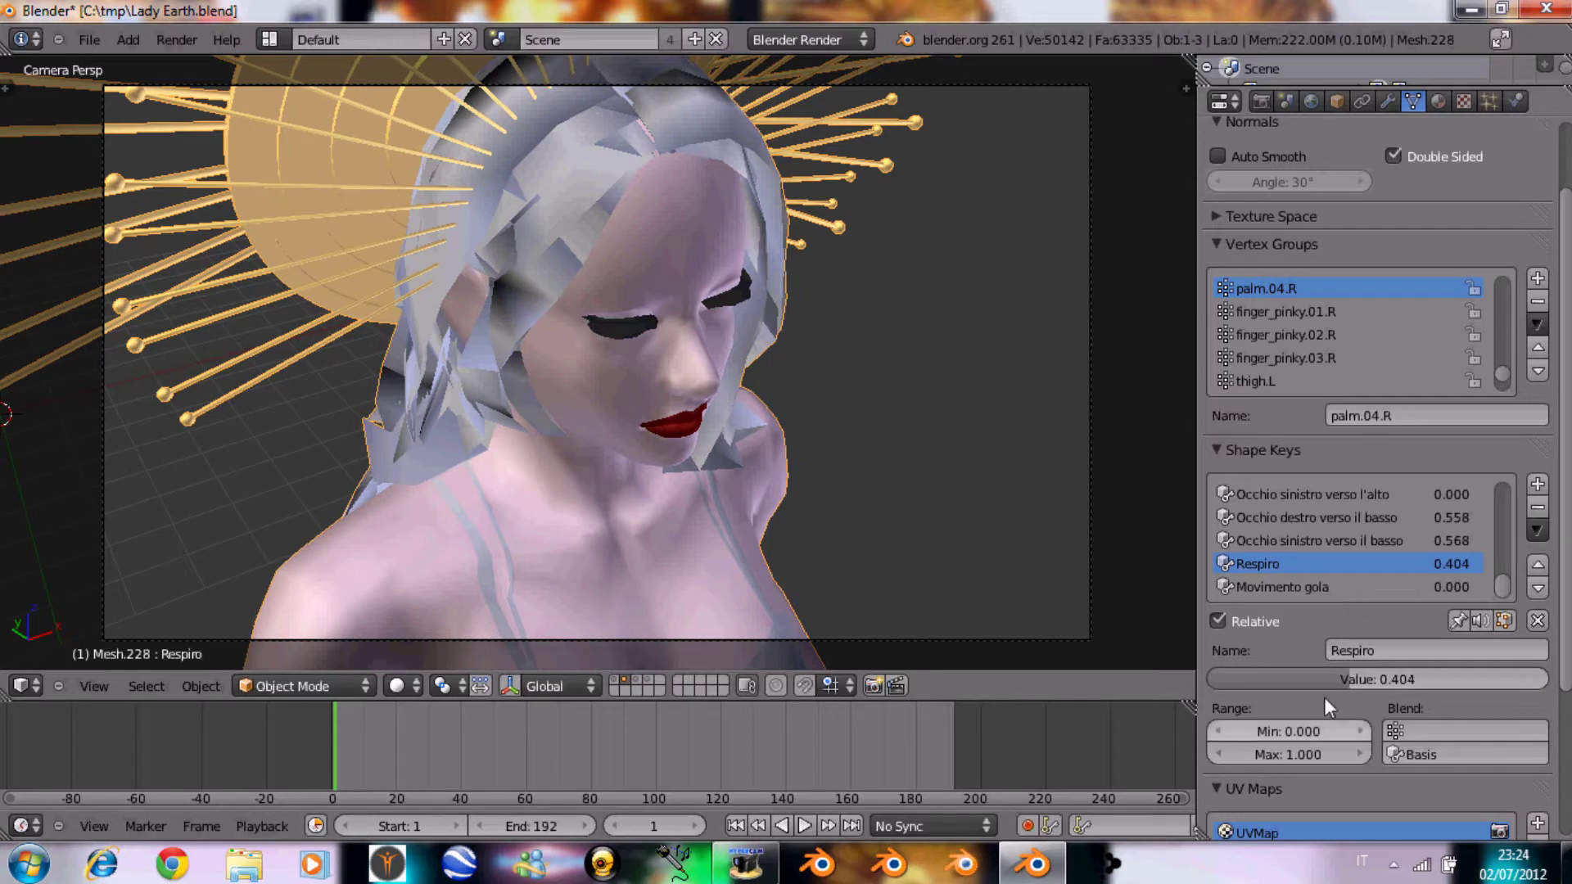
# Insert a keyframe on the Respiro value at frame 1
pyautogui.rightClick(1366, 676)
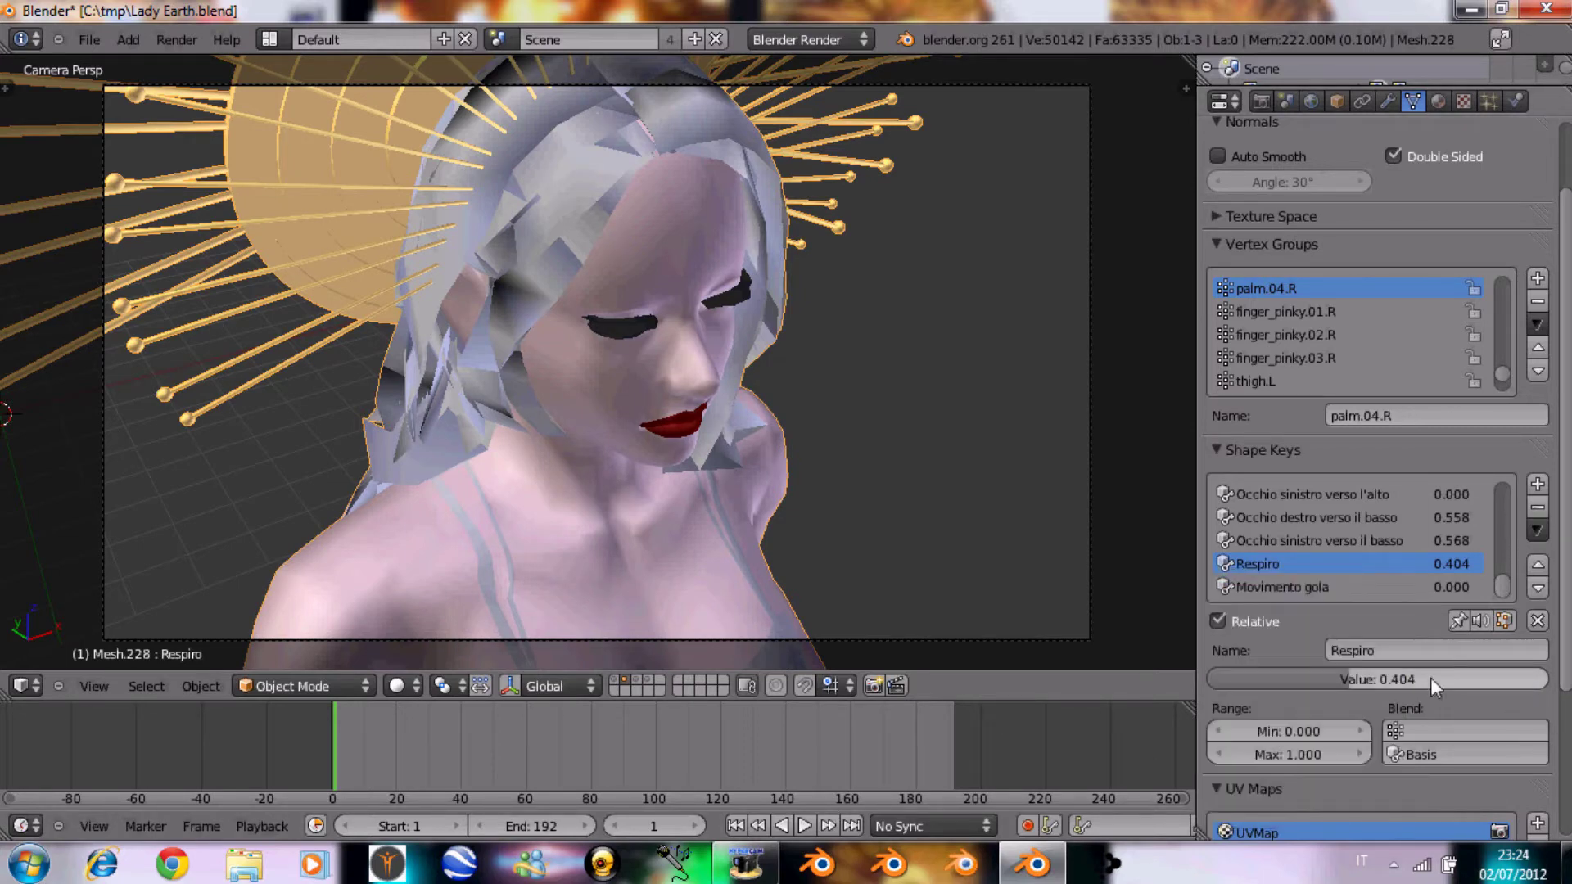
pyautogui.rightClick(1349, 681)
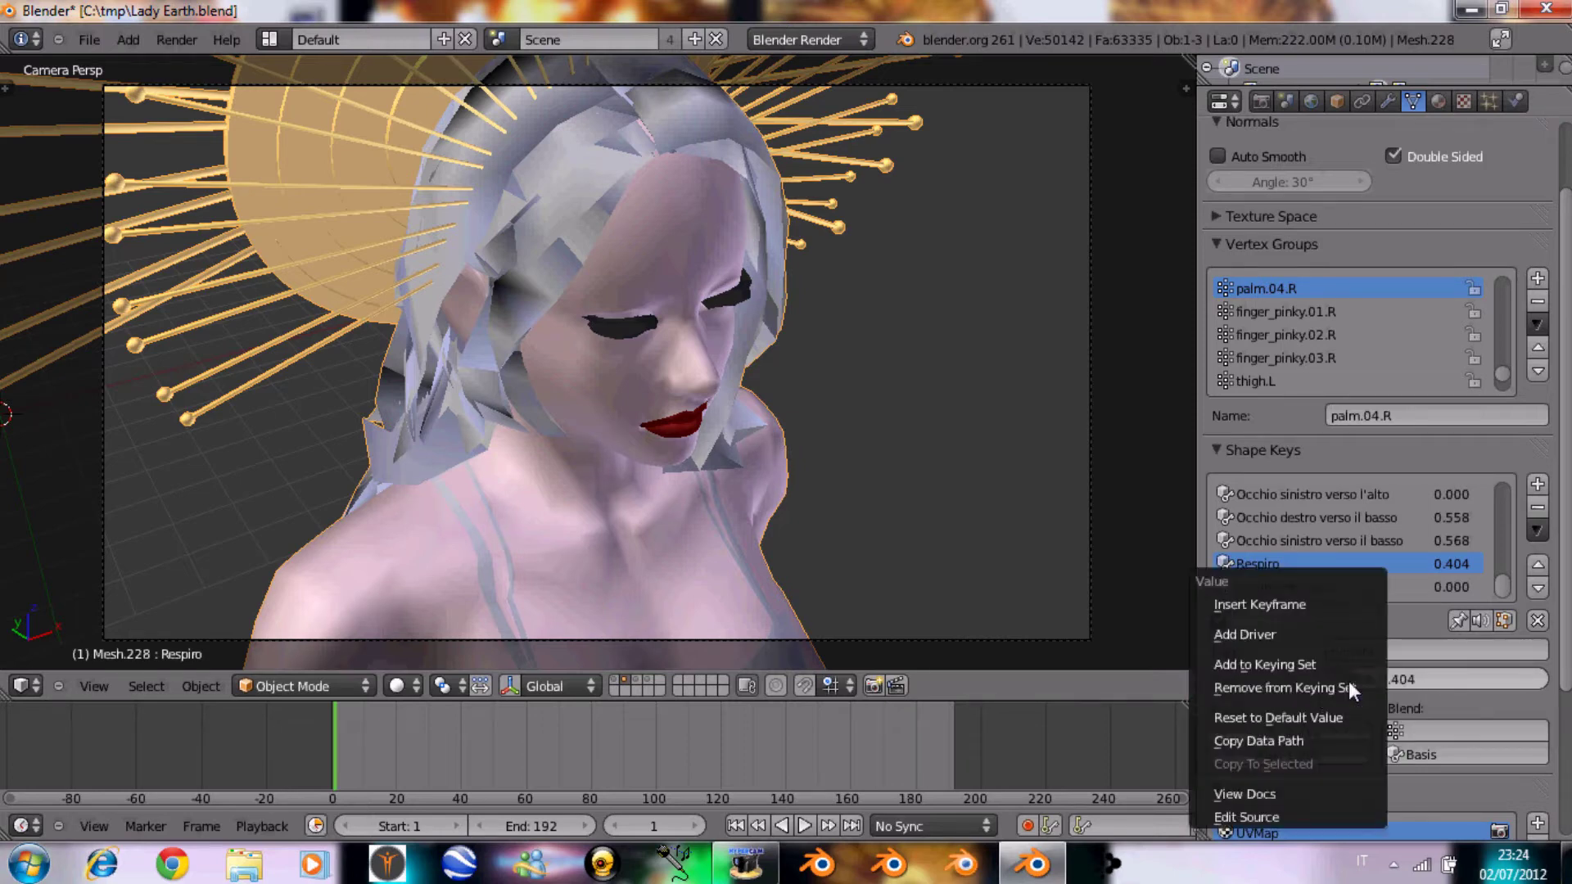
pyautogui.click(1292, 605)
# At frame 50, lower Respiro to 0.000 and keyframe it, then preview later frames
pyautogui.moveTo(351, 751); pyautogui.dragTo(492, 739)
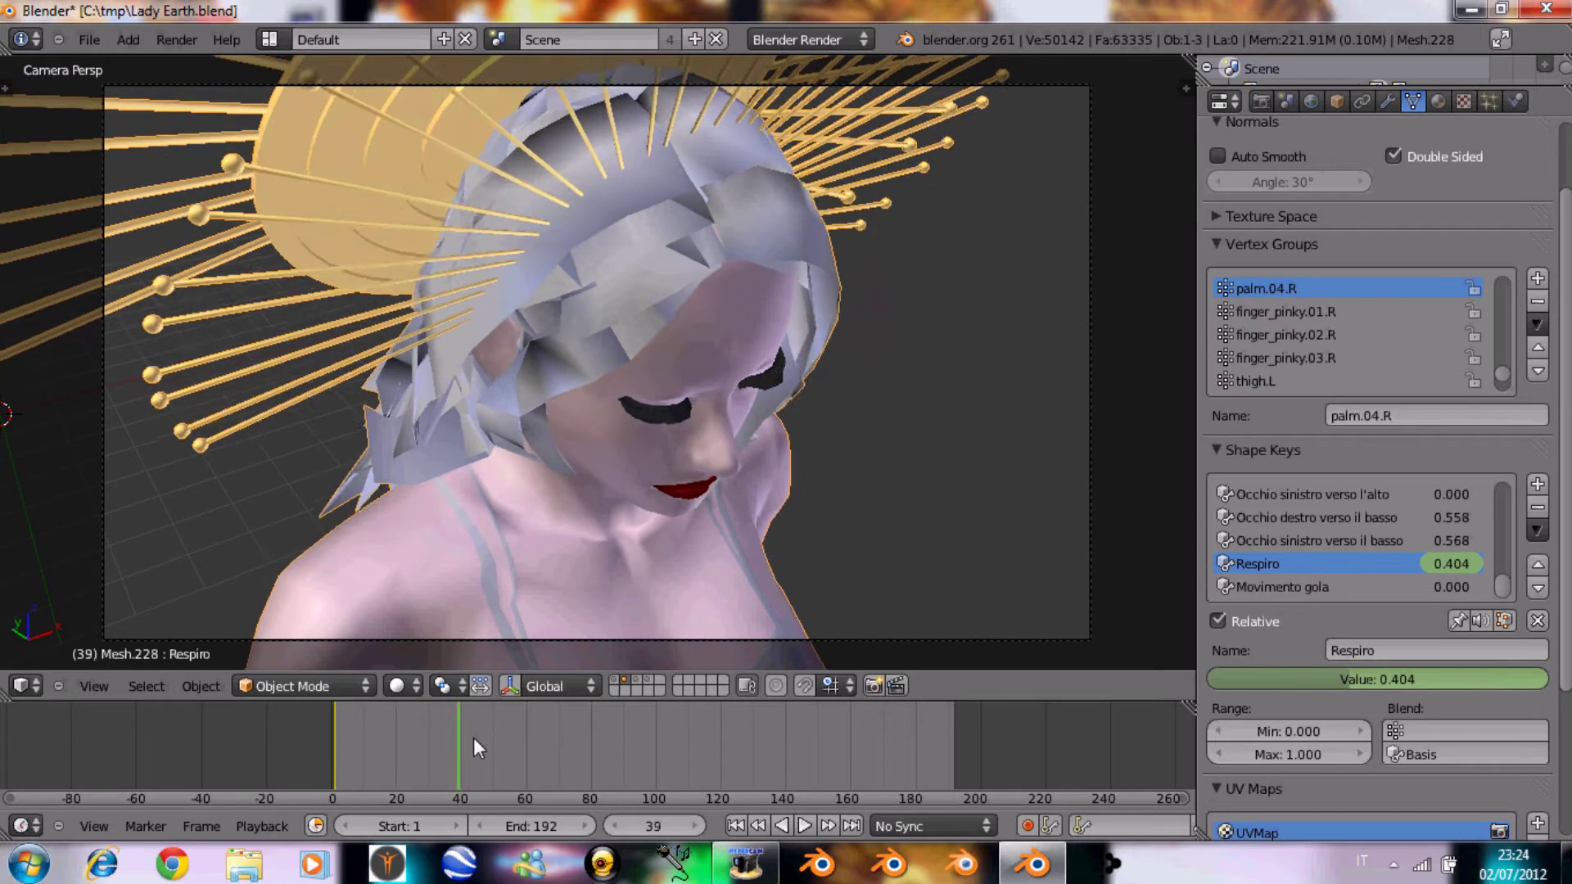
pyautogui.moveTo(491, 738); pyautogui.dragTo(503, 743)
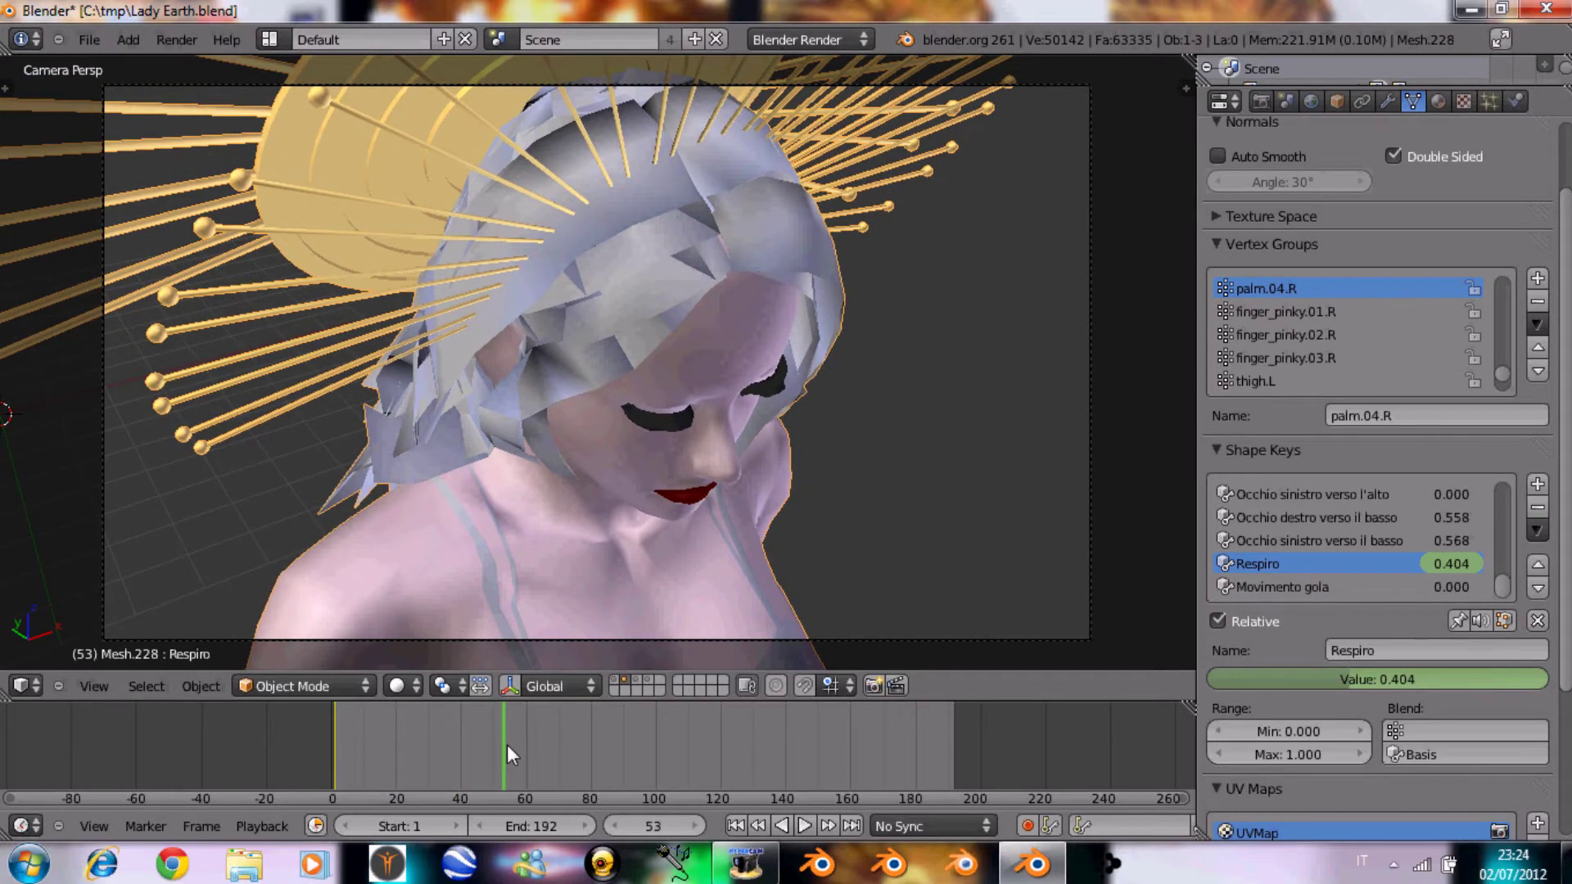
pyautogui.click(613, 825)
pyautogui.click(614, 825)
pyautogui.moveTo(1344, 680); pyautogui.dragTo(1182, 691)
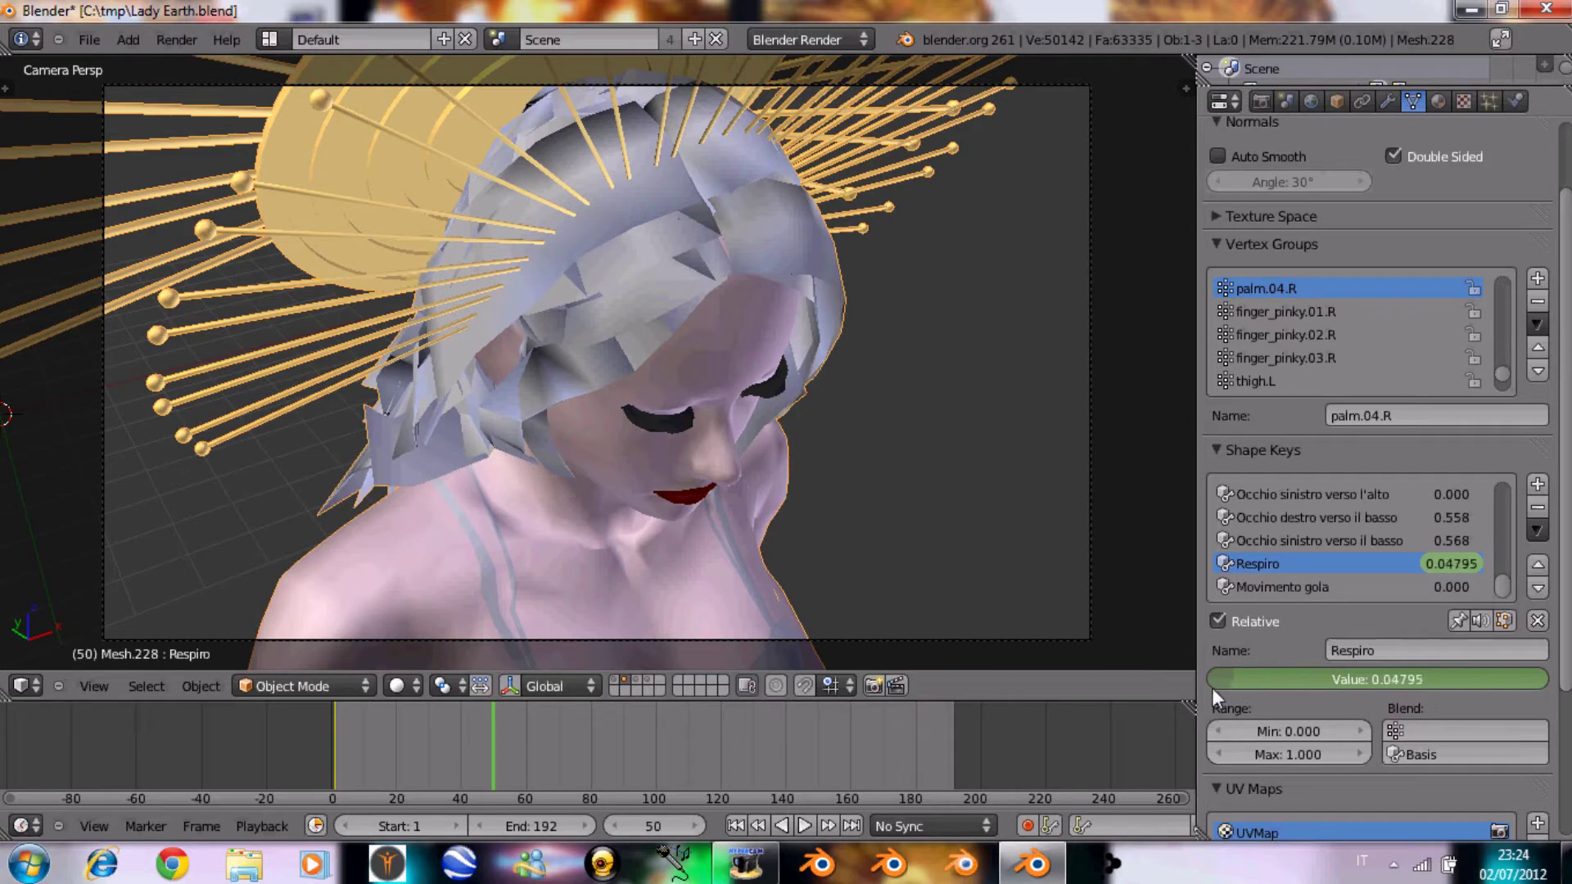
pyautogui.rightClick(1347, 680)
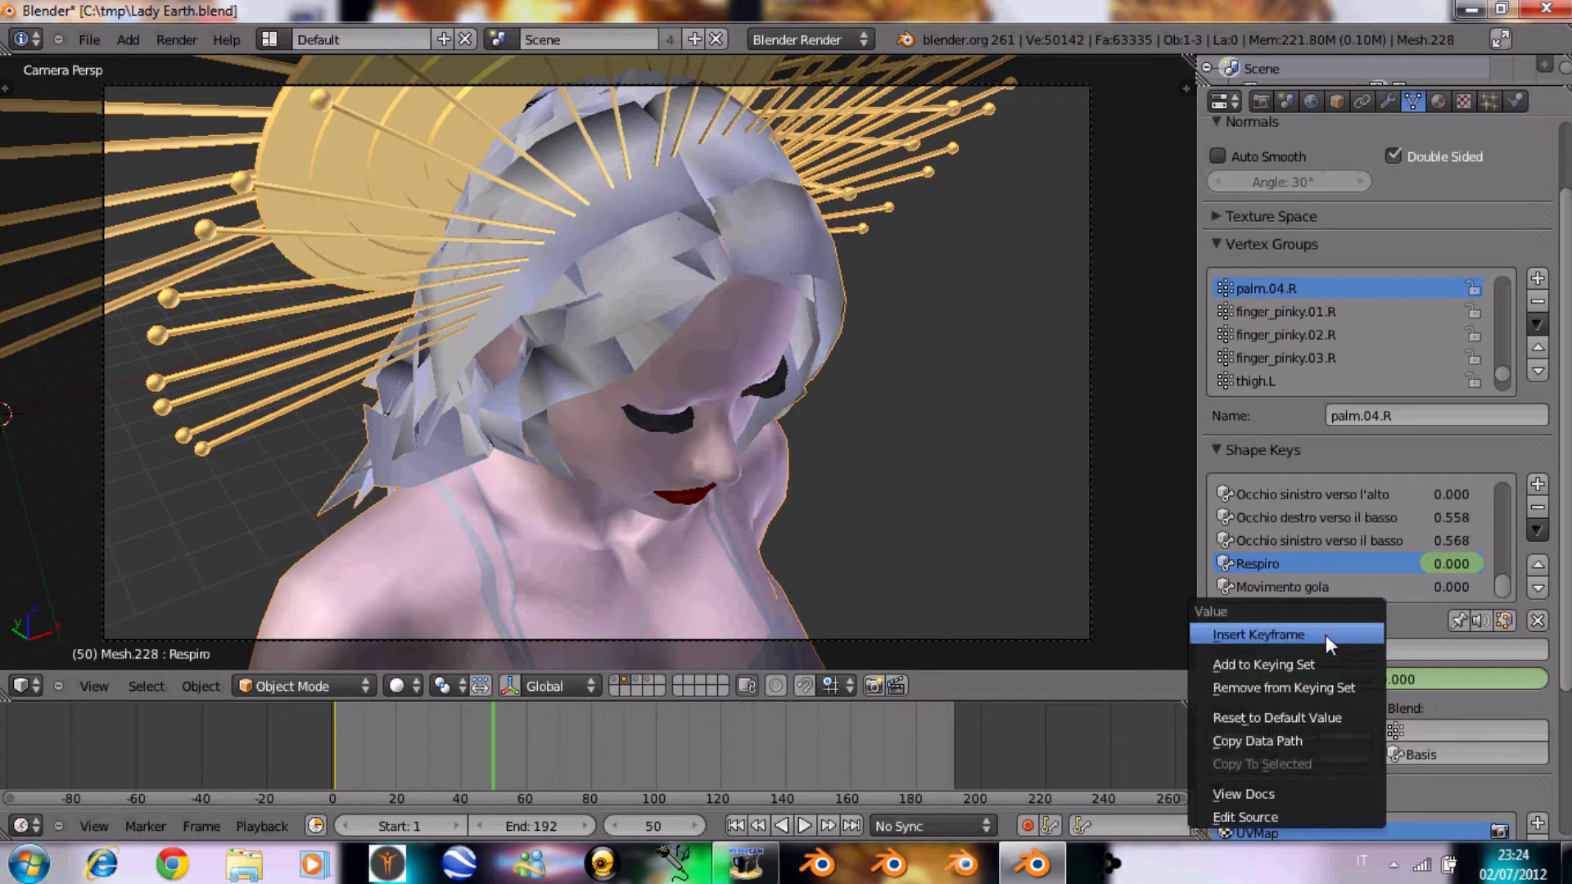
pyautogui.click(1320, 633)
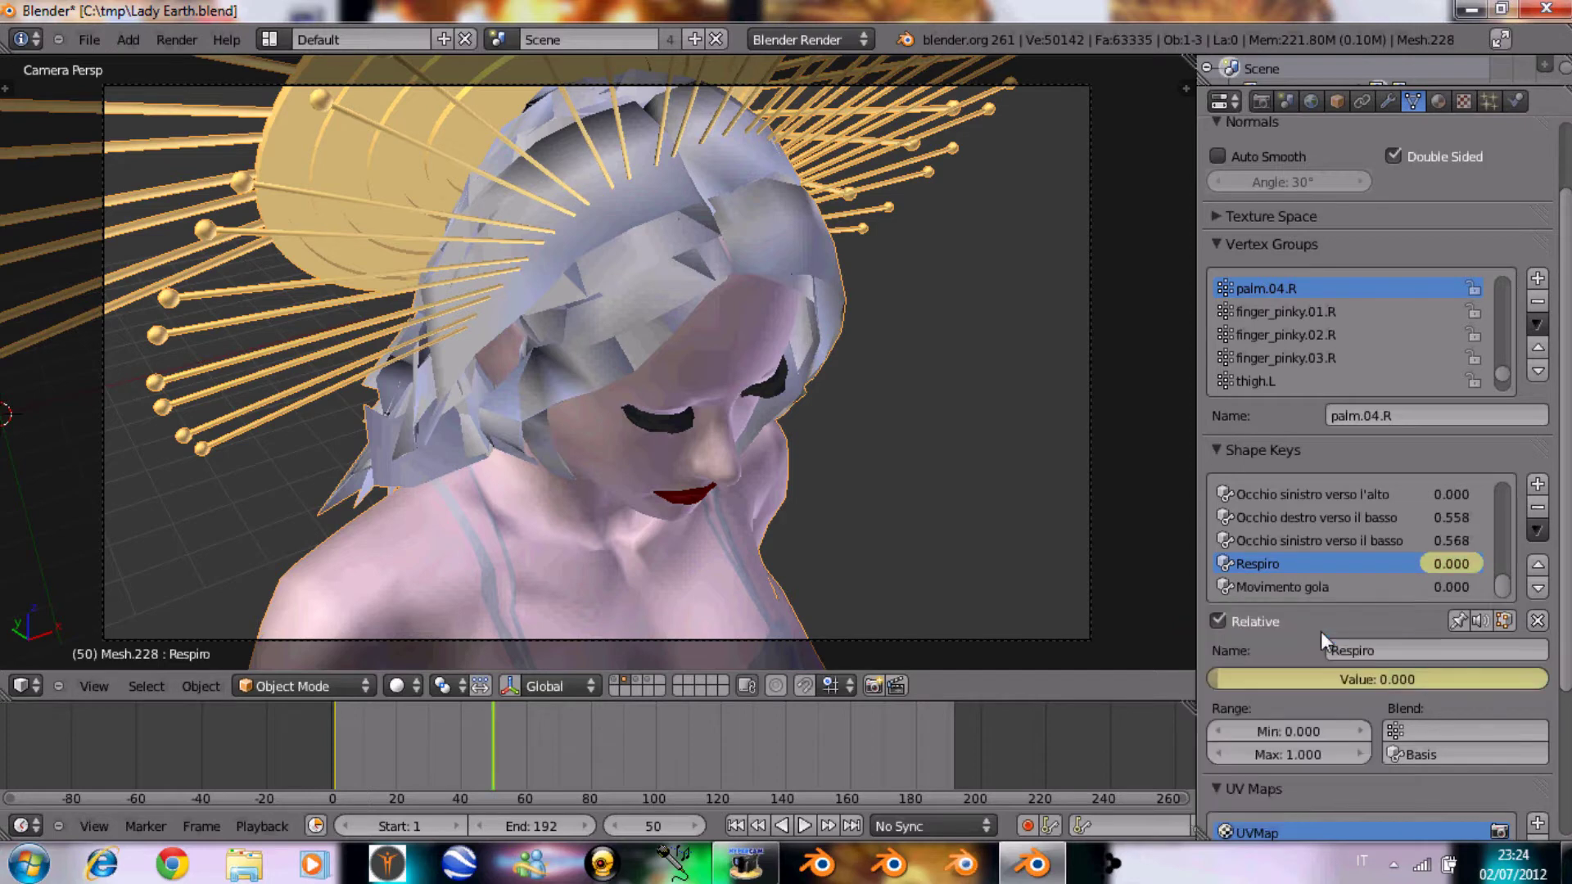
pyautogui.moveTo(381, 743); pyautogui.dragTo(1037, 737)
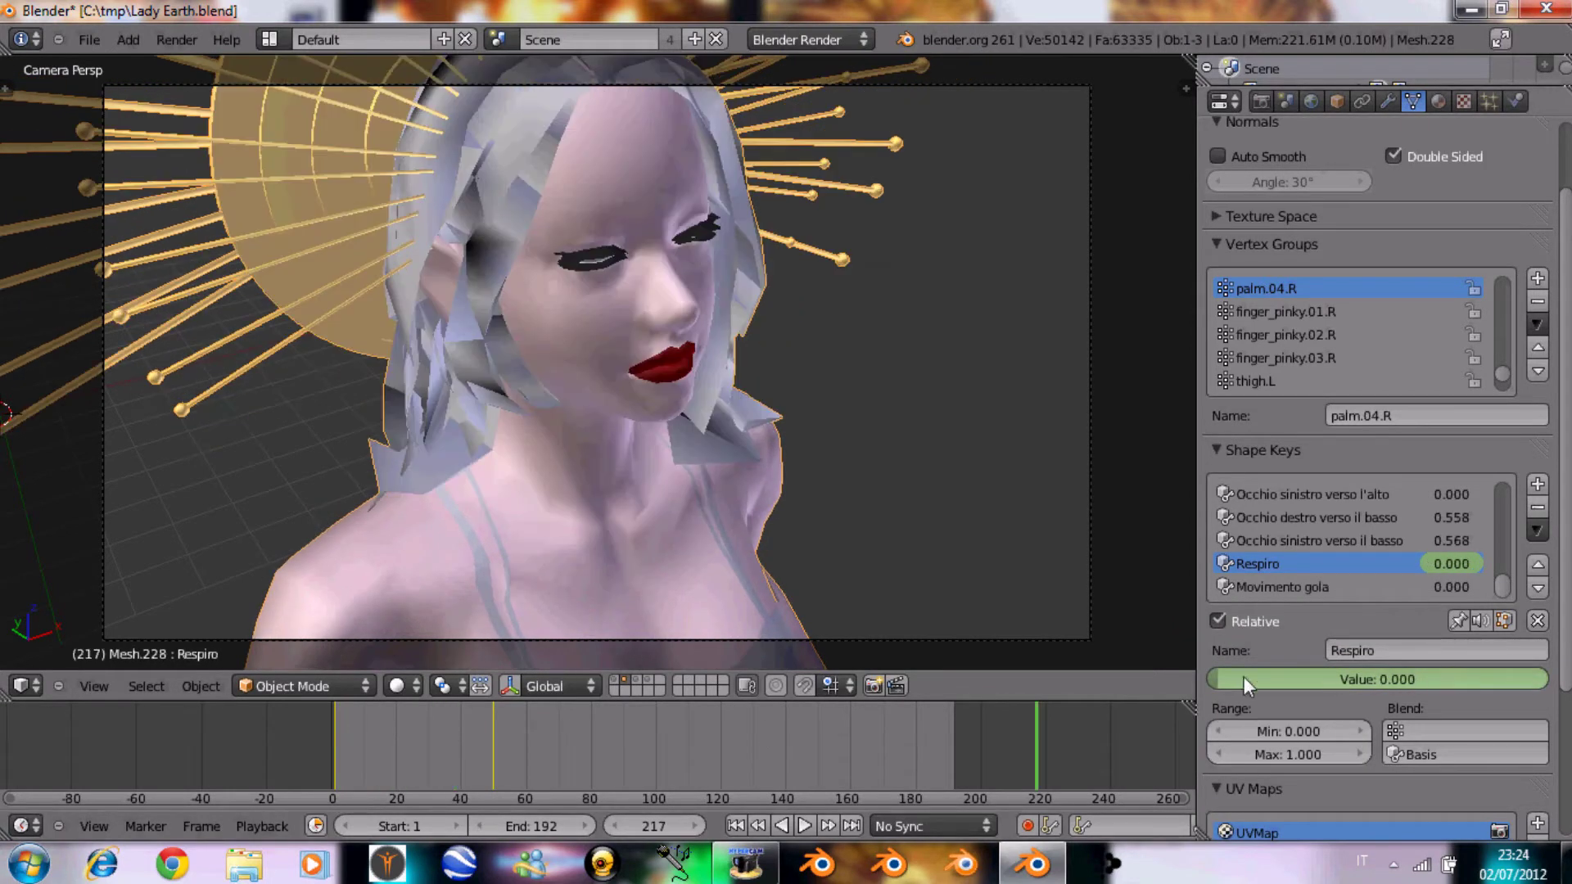
# Replace the Respiro keyframe at frame 50
pyautogui.moveTo(395, 753)
pyautogui.mouseDown()
pyautogui.moveTo(507, 750)
pyautogui.moveTo(493, 752)
pyautogui.mouseUp()
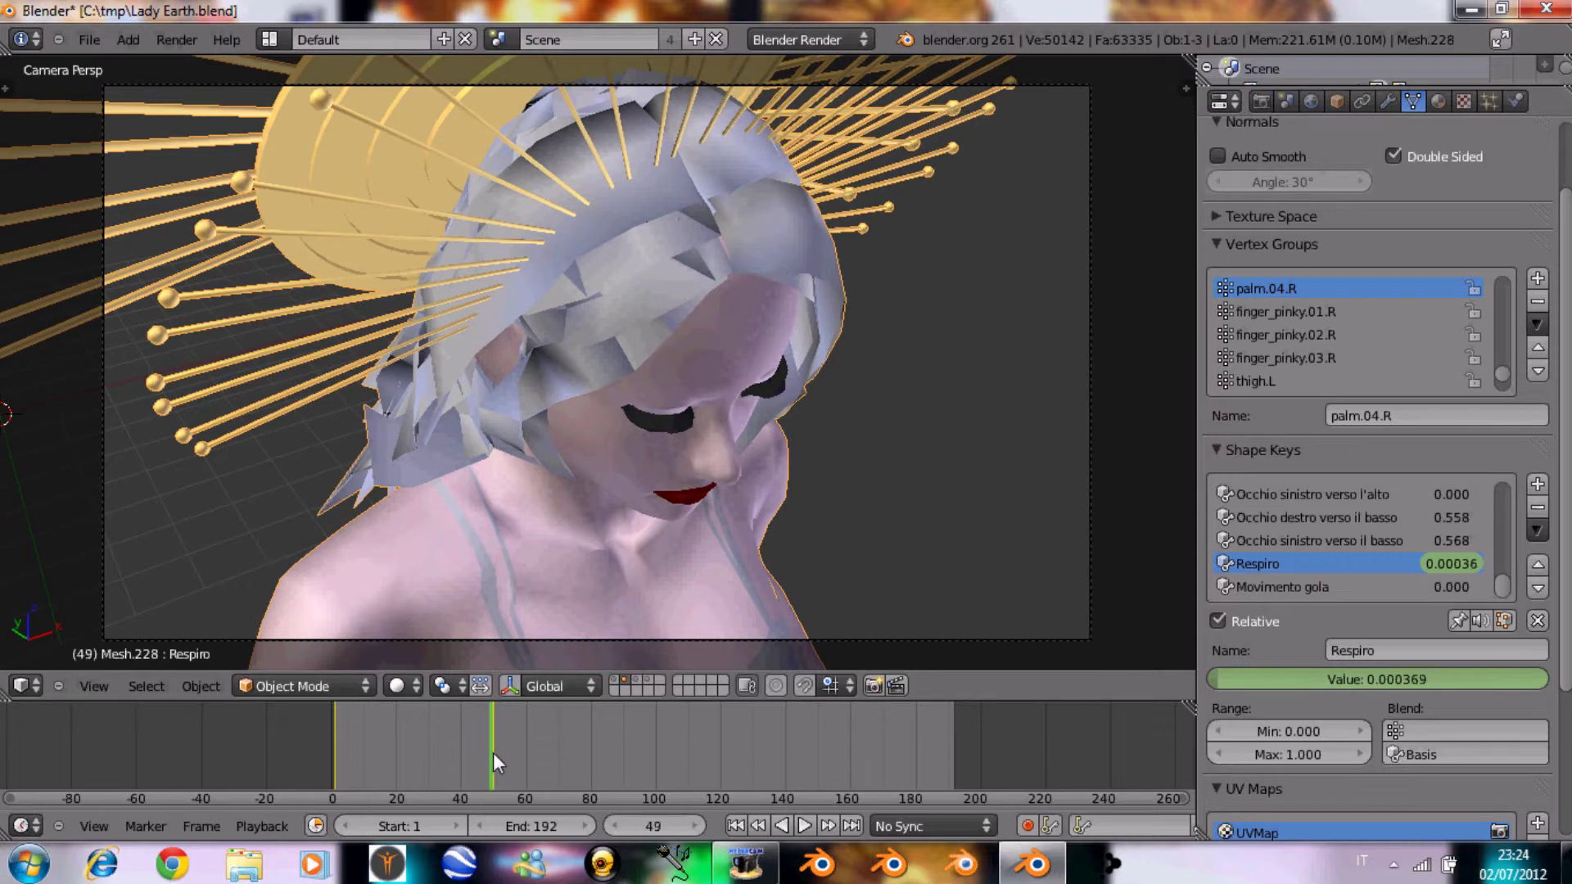
pyautogui.rightClick(1321, 675)
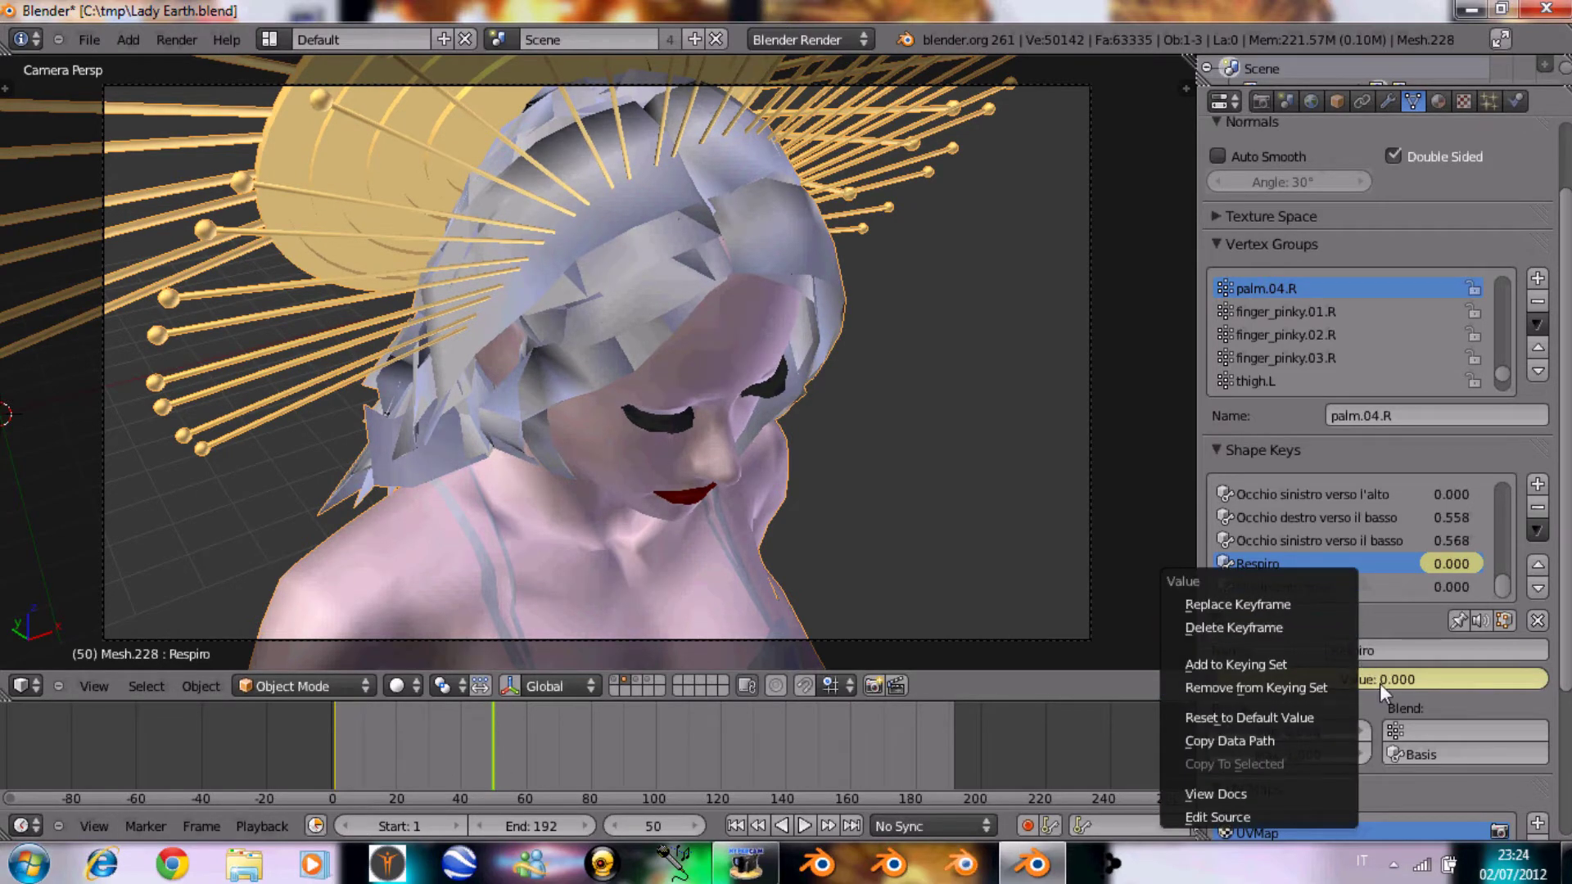
pyautogui.click(1299, 601)
# Key Respiro at 0.315 on frame 100, preview the breathing, and return to frame 1
pyautogui.click(650, 828)
pyautogui.write('100')
pyautogui.press('Return')
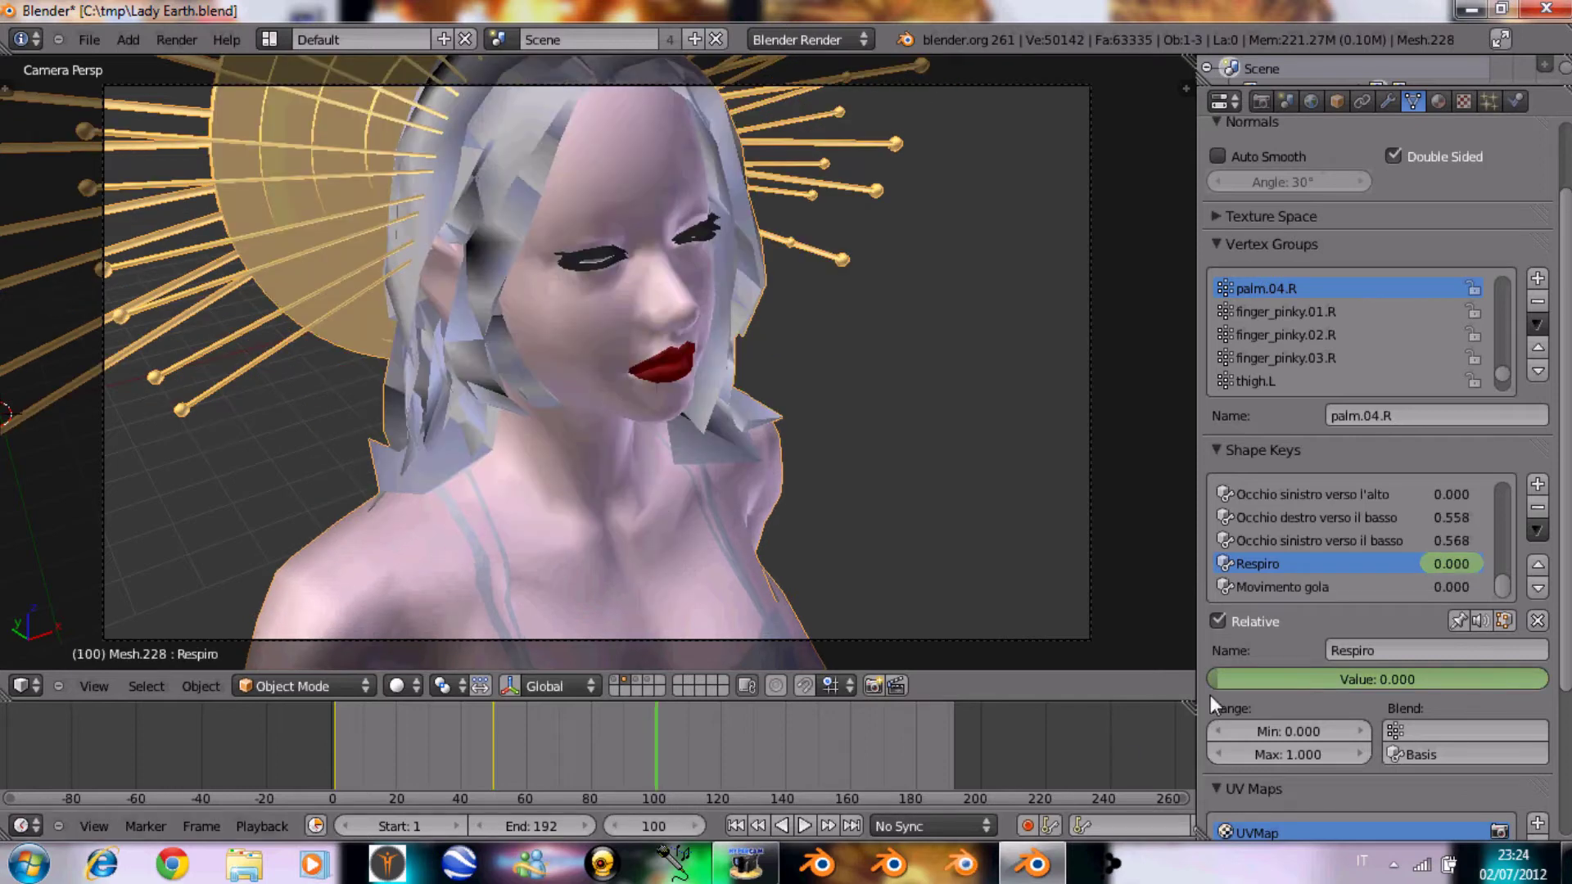
pyautogui.moveTo(1224, 679); pyautogui.dragTo(1324, 677)
pyautogui.rightClick(1342, 678)
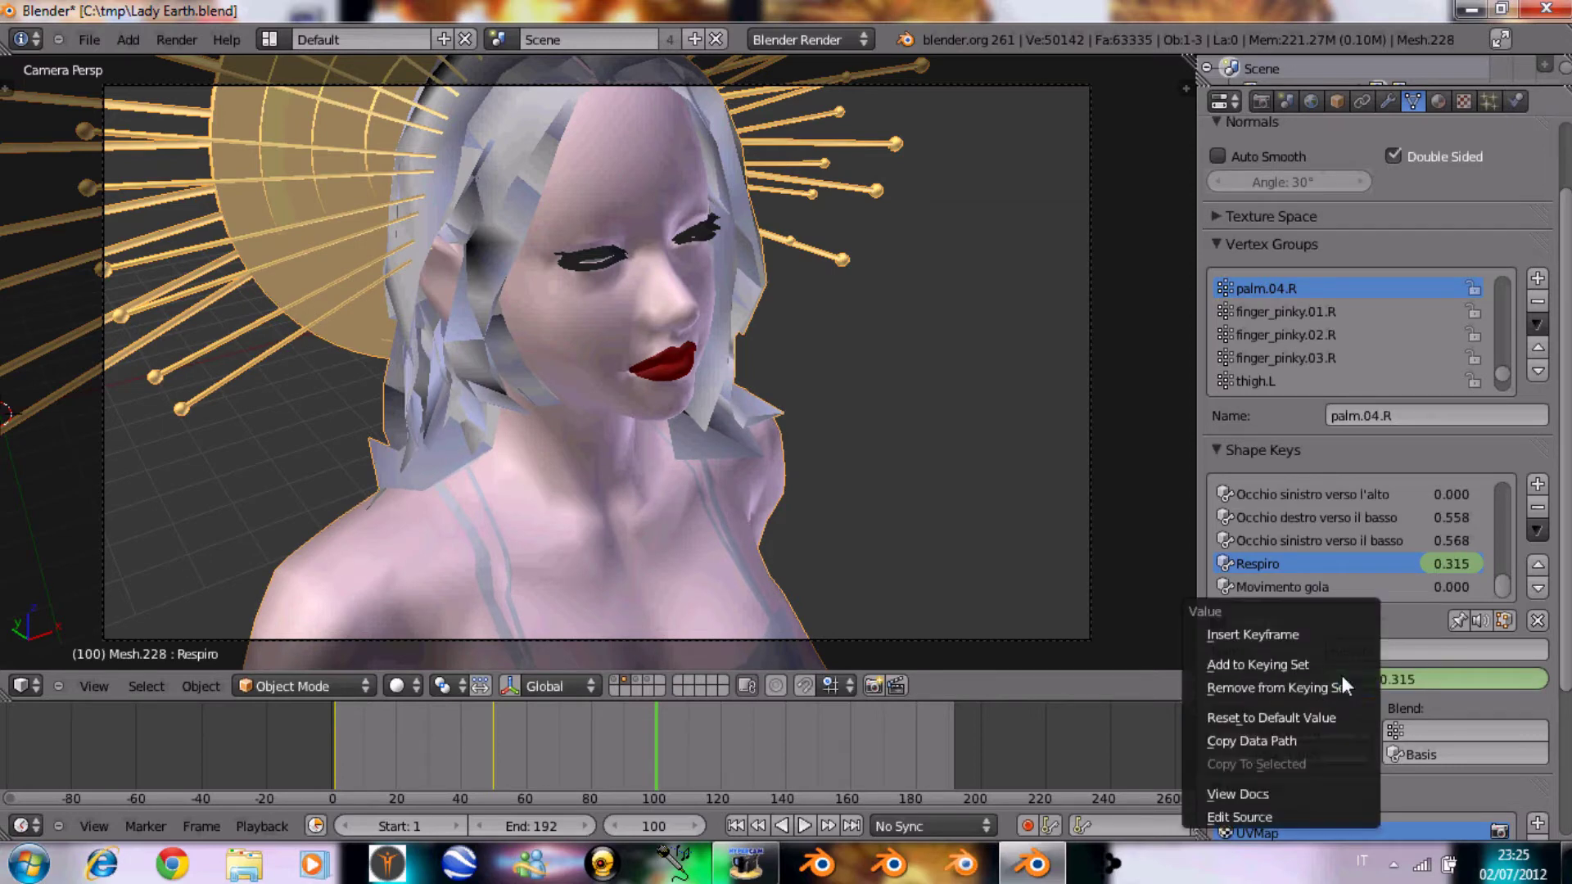
pyautogui.click(1322, 638)
pyautogui.moveTo(349, 748)
pyautogui.mouseDown()
pyautogui.moveTo(670, 759)
pyautogui.moveTo(377, 758)
pyautogui.moveTo(507, 757)
pyautogui.moveTo(601, 786)
pyautogui.mouseUp()
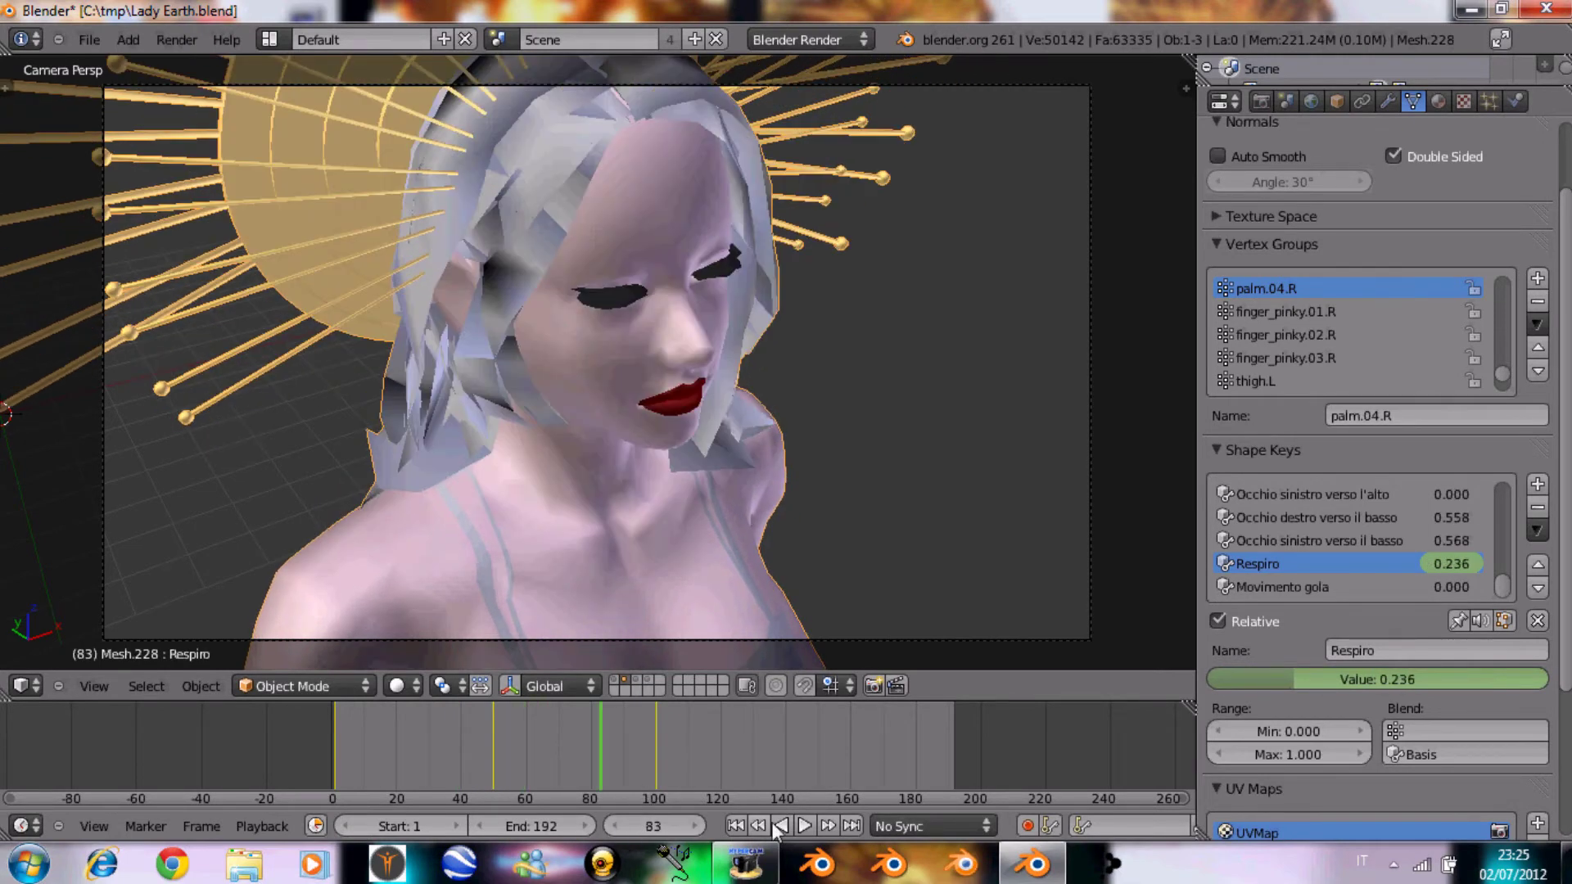
pyautogui.click(740, 822)
# Scroll the Shape Keys list up and select the Palpabra destra chiusa shape key
pyautogui.scroll(2, 1377, 552)
pyautogui.scroll(2, 1363, 539)
pyautogui.scroll(2, 1361, 550)
pyautogui.scroll(2, 1363, 552)
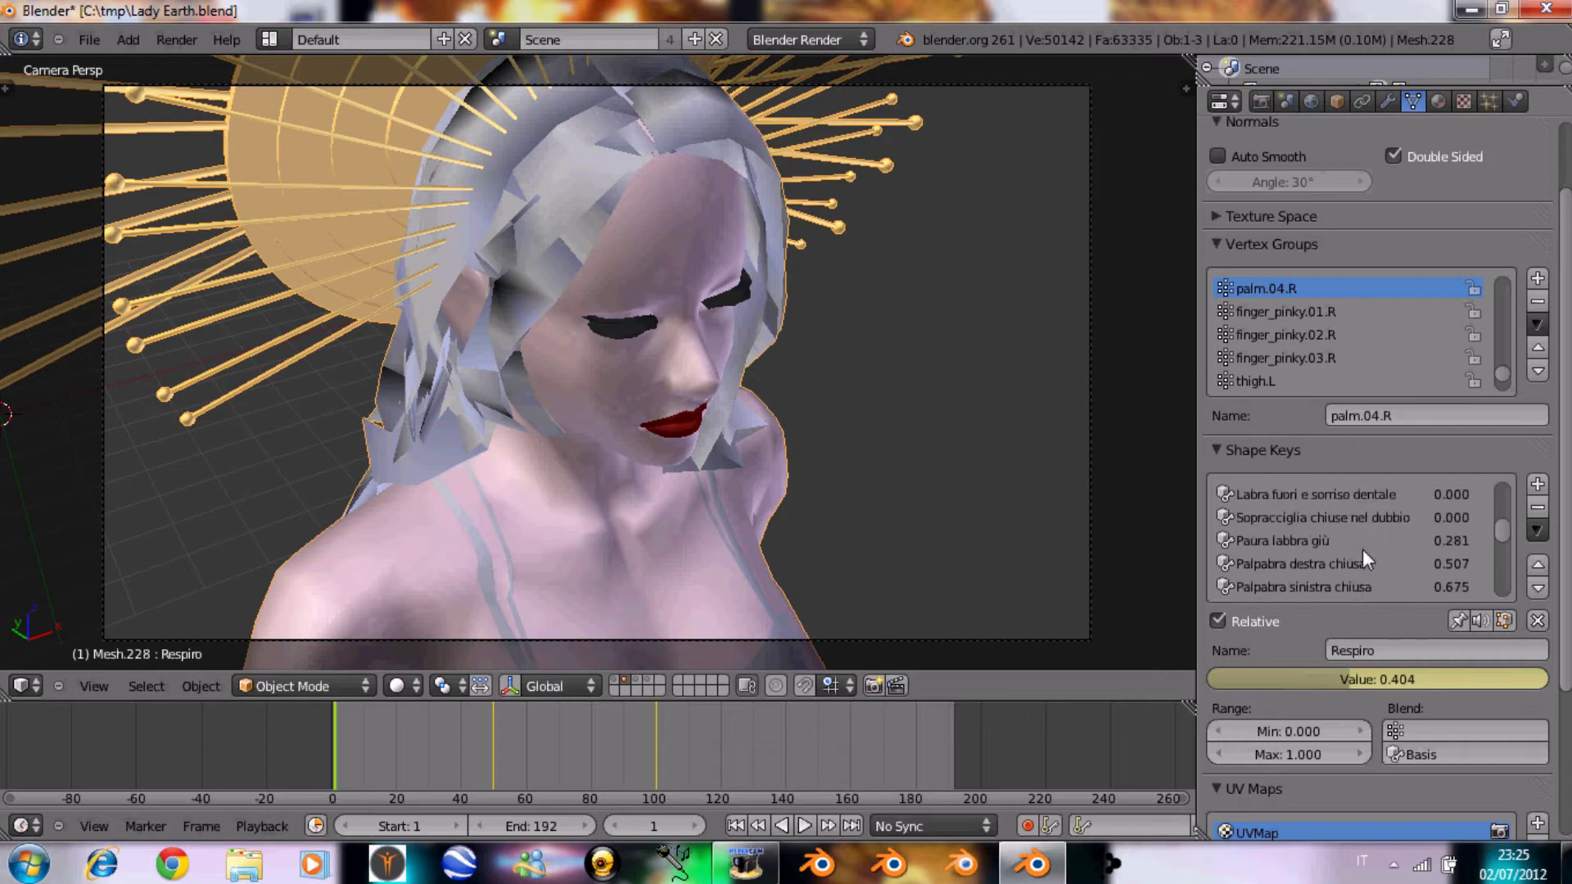
pyautogui.rightClick(1321, 576)
pyautogui.press('Escape')
pyautogui.click(1352, 564)
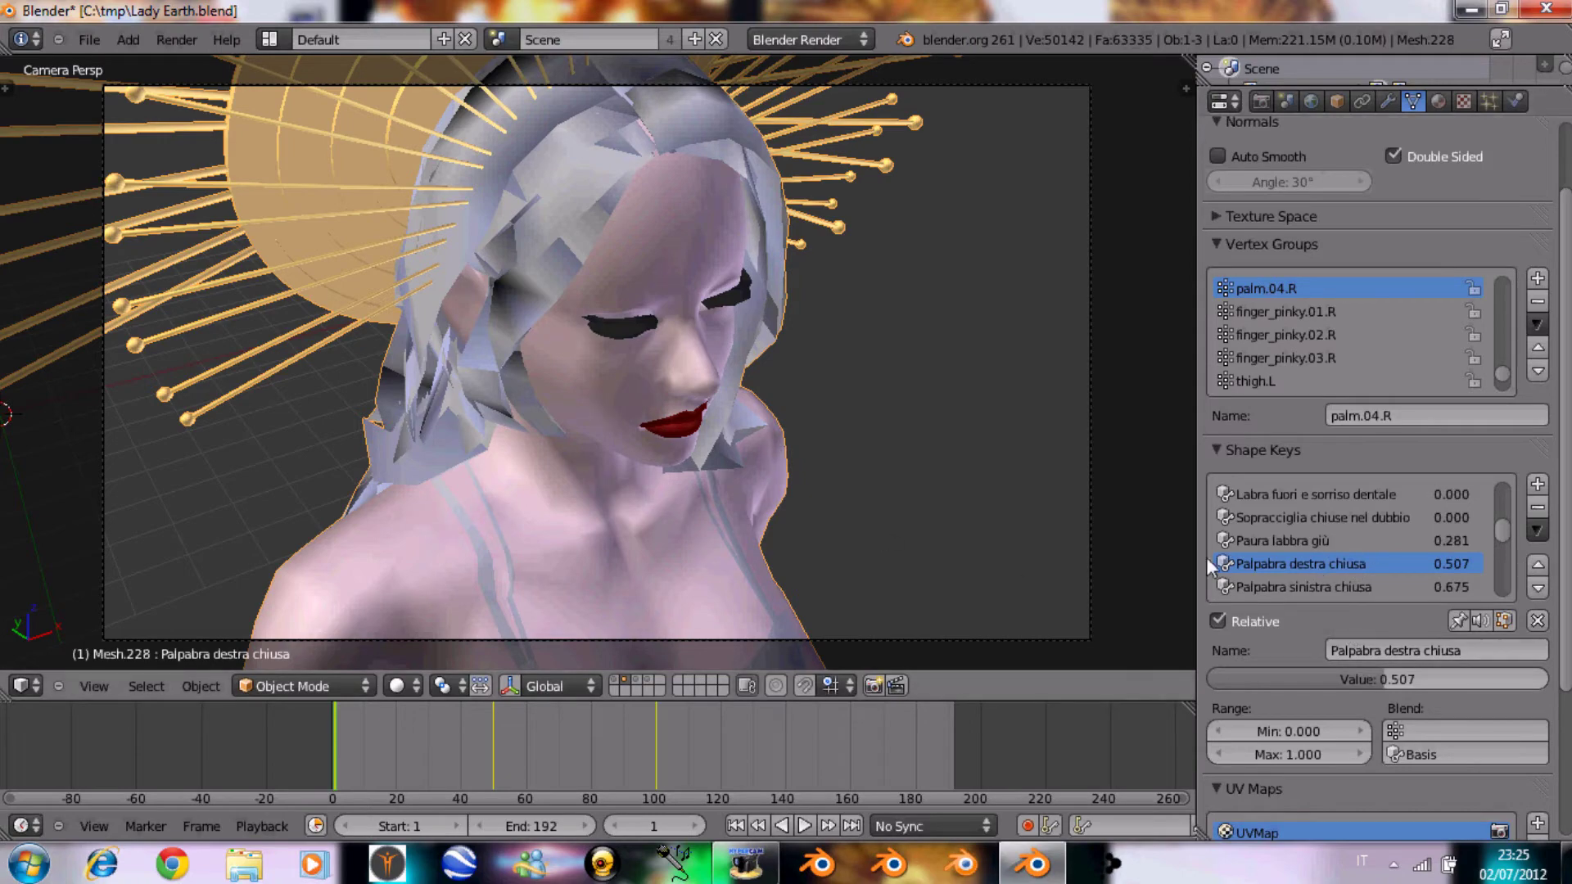
# Orbit out of camera view, recheck Palpabra destra chiusa, and move the playhead forward
pyautogui.moveTo(706, 456)
pyautogui.mouseDown(button='middle')
pyautogui.moveTo(591, 367)
pyautogui.moveTo(574, 436)
pyautogui.mouseUp(button='middle')
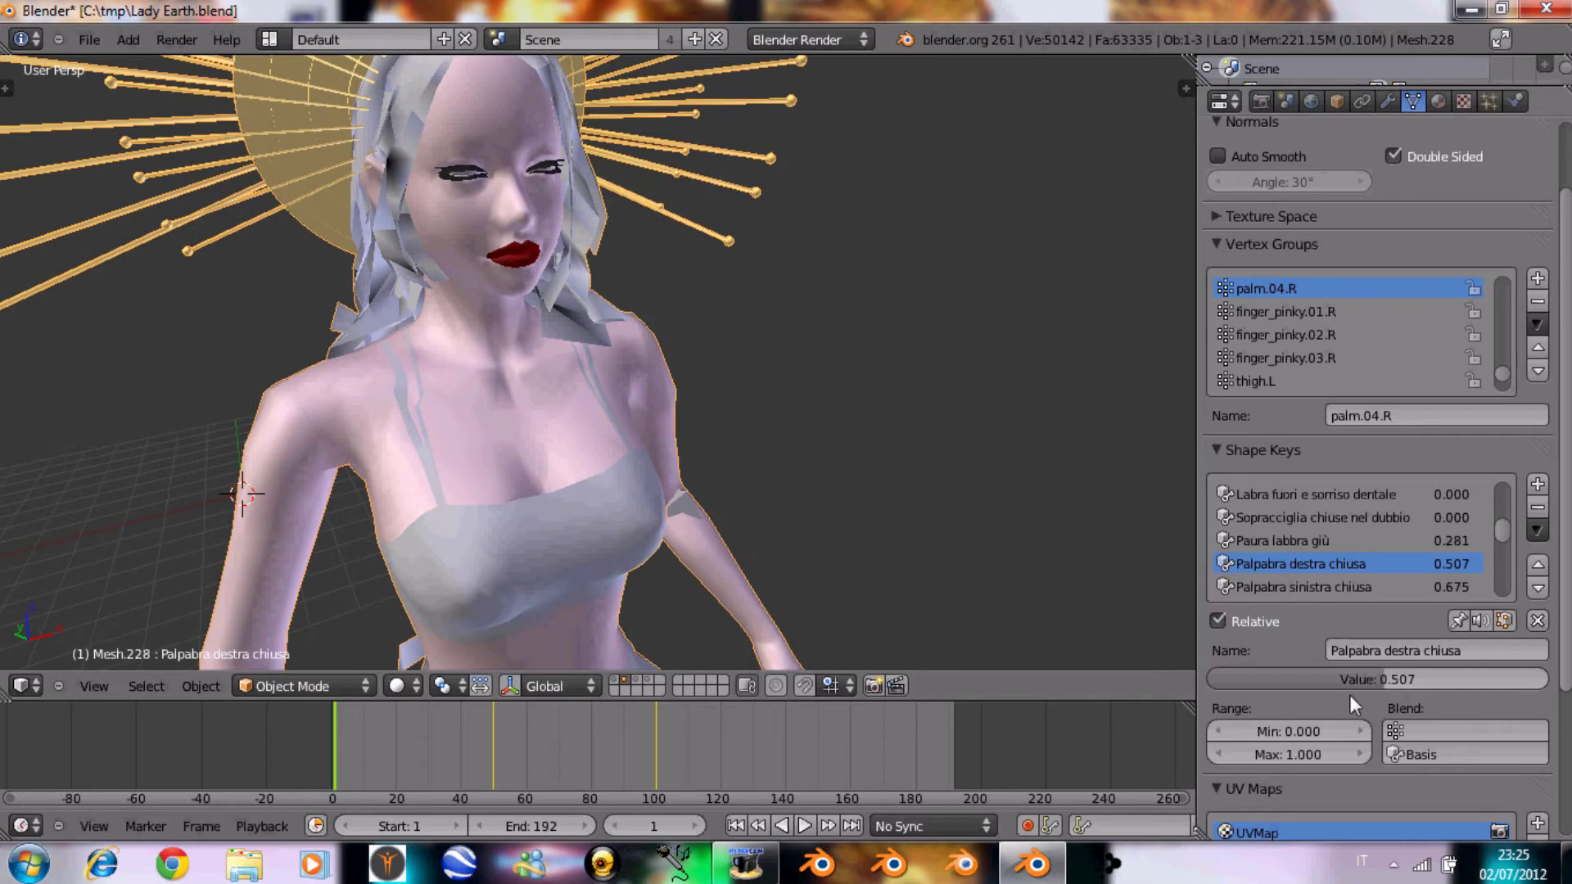
pyautogui.click(1320, 584)
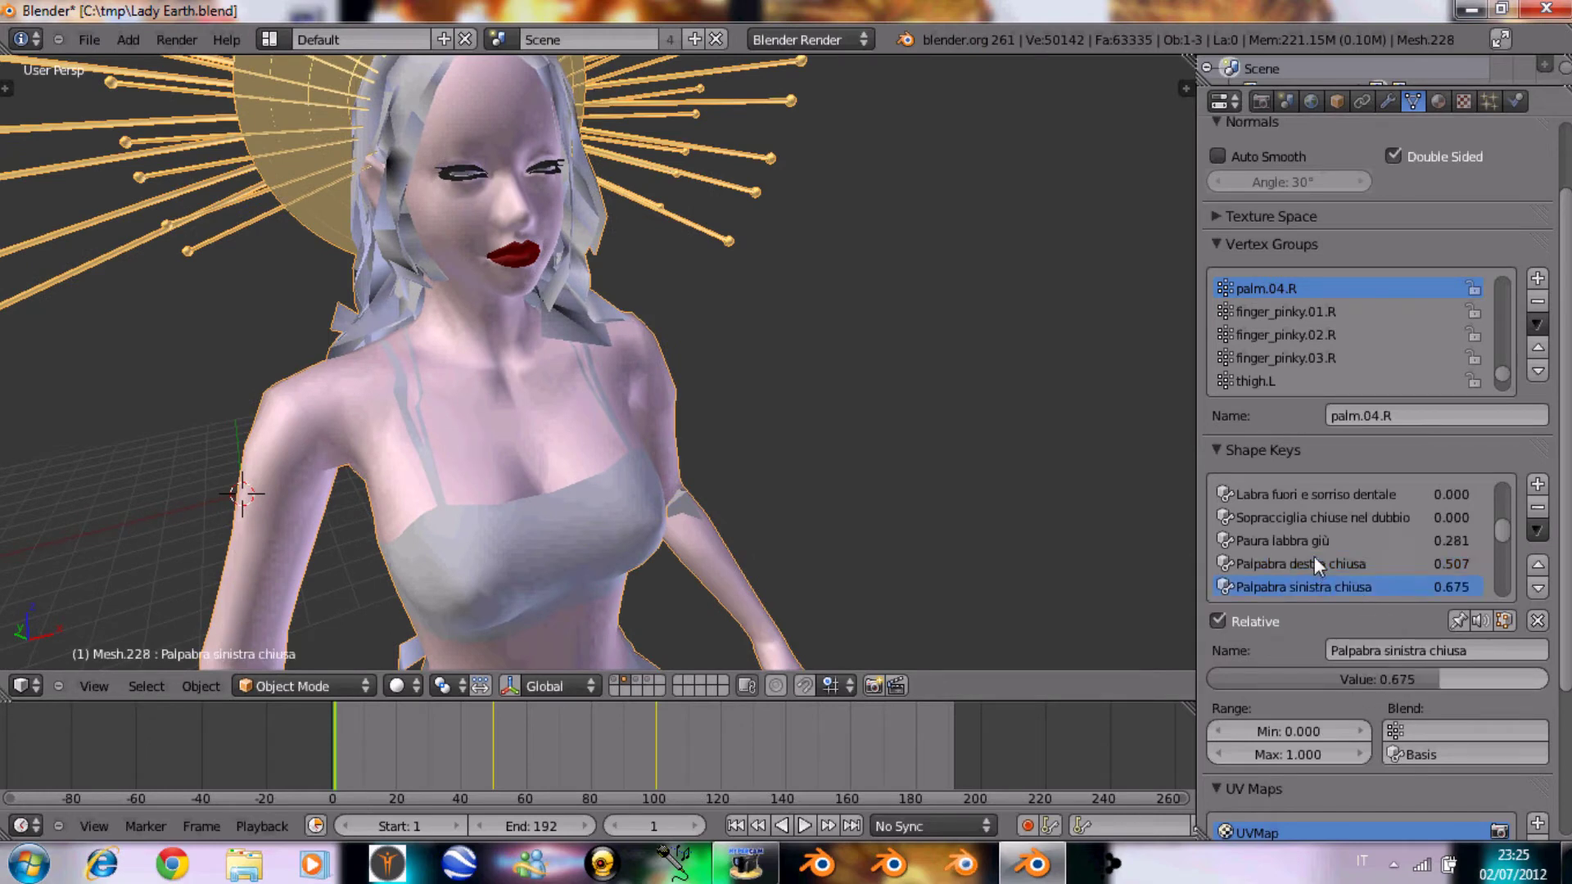
pyautogui.click(1310, 560)
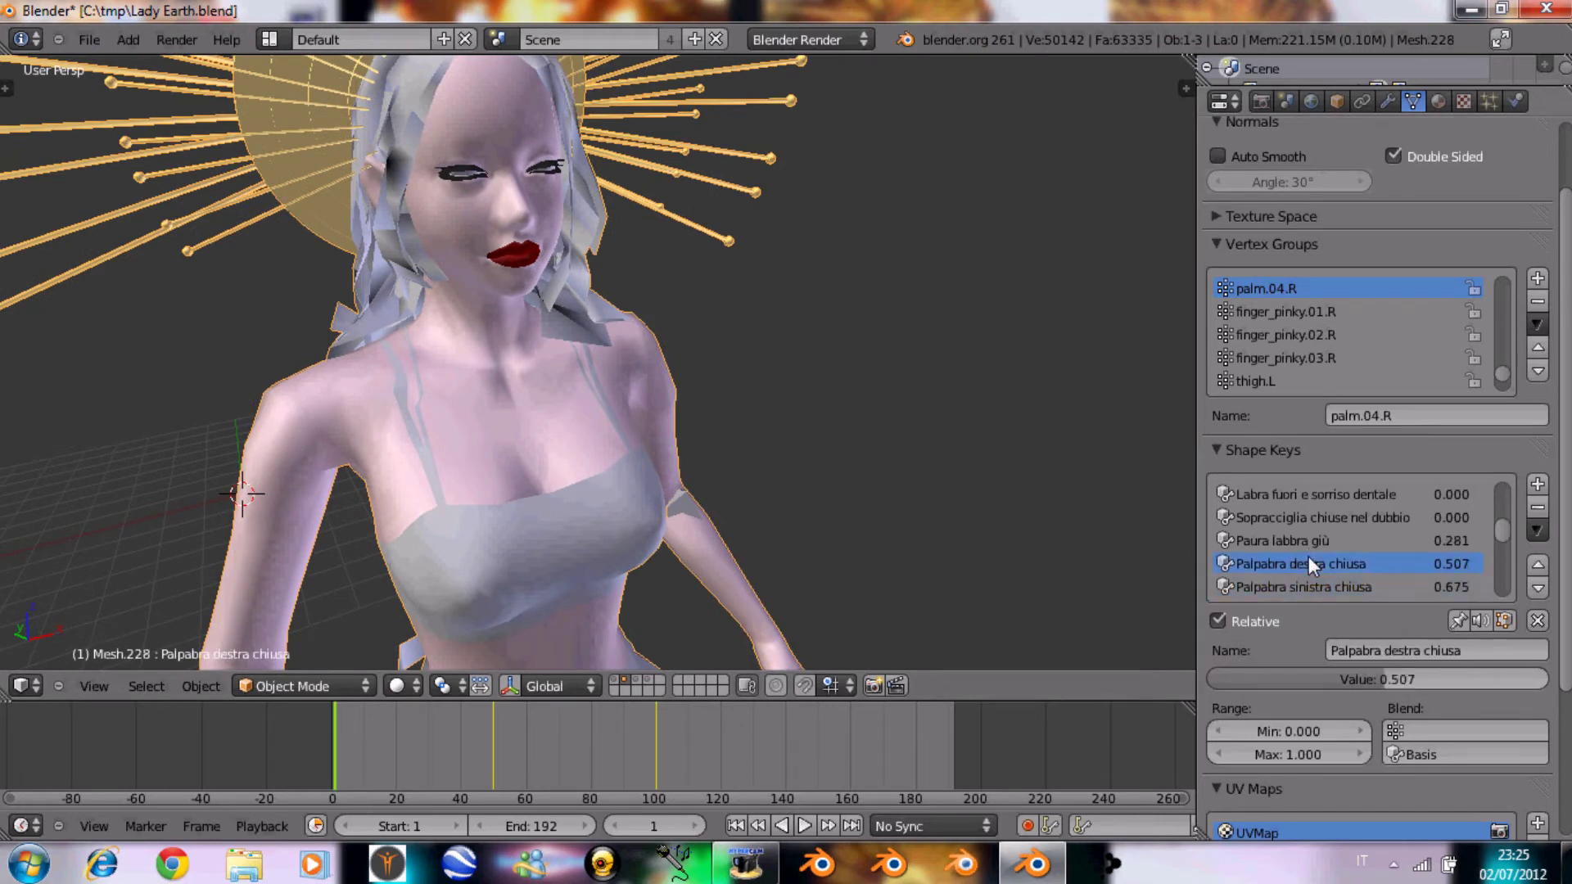
pyautogui.rightClick(1369, 686)
pyautogui.click(1453, 688)
pyautogui.rightClick(1453, 689)
pyautogui.click(1400, 664)
pyautogui.moveTo(383, 746); pyautogui.dragTo(420, 744)
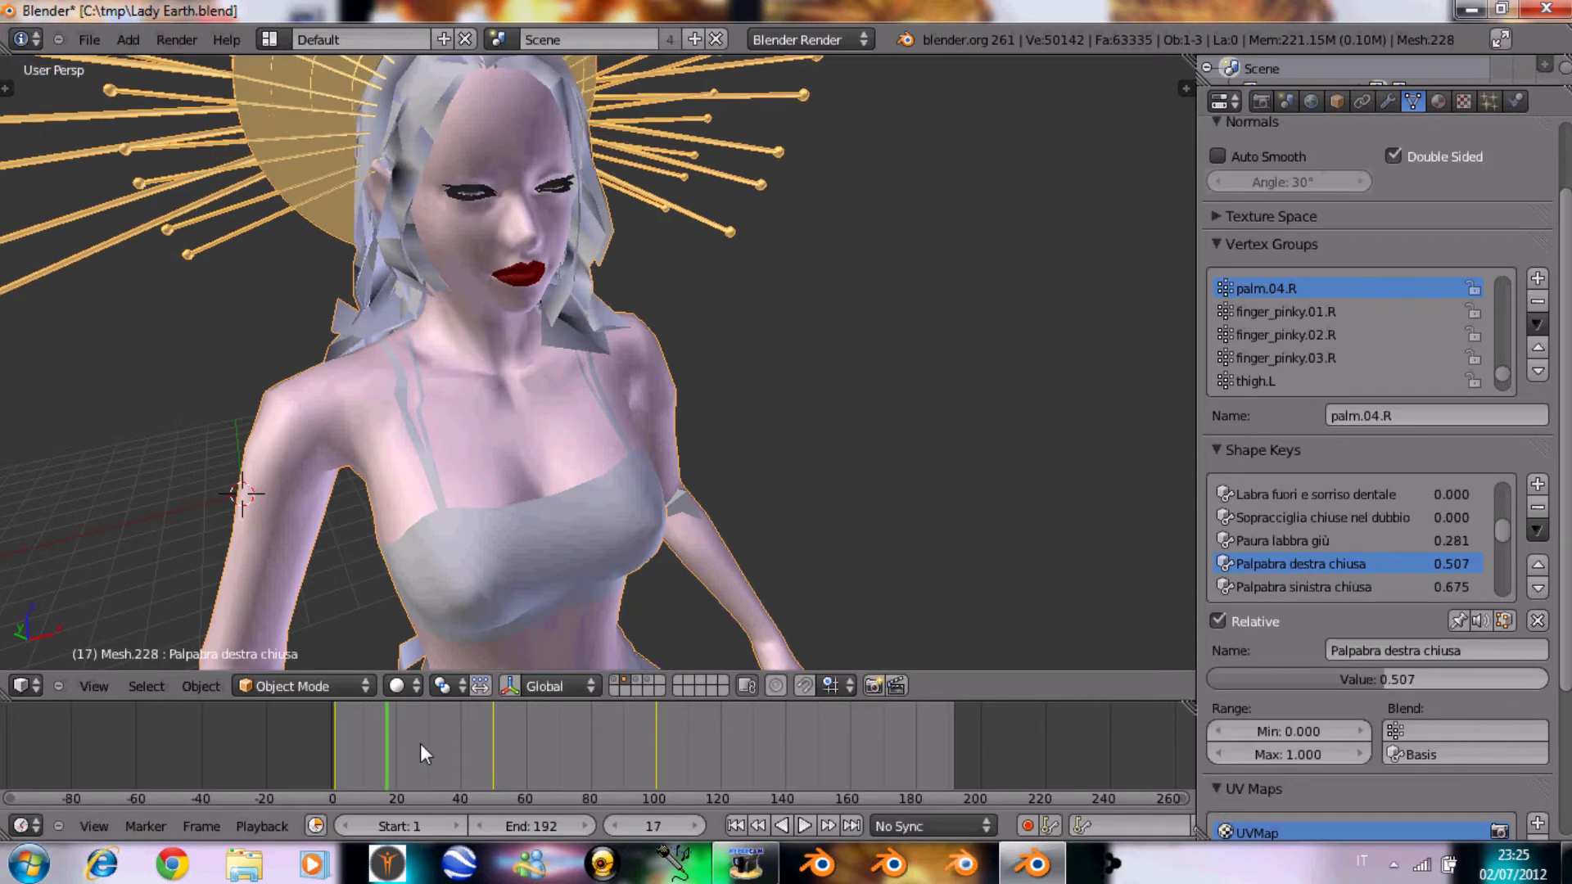
# Key Palpabra destra chiusa at 0.507 on frame 27, then drag it closed on frame 28
pyautogui.rightClick(1361, 675)
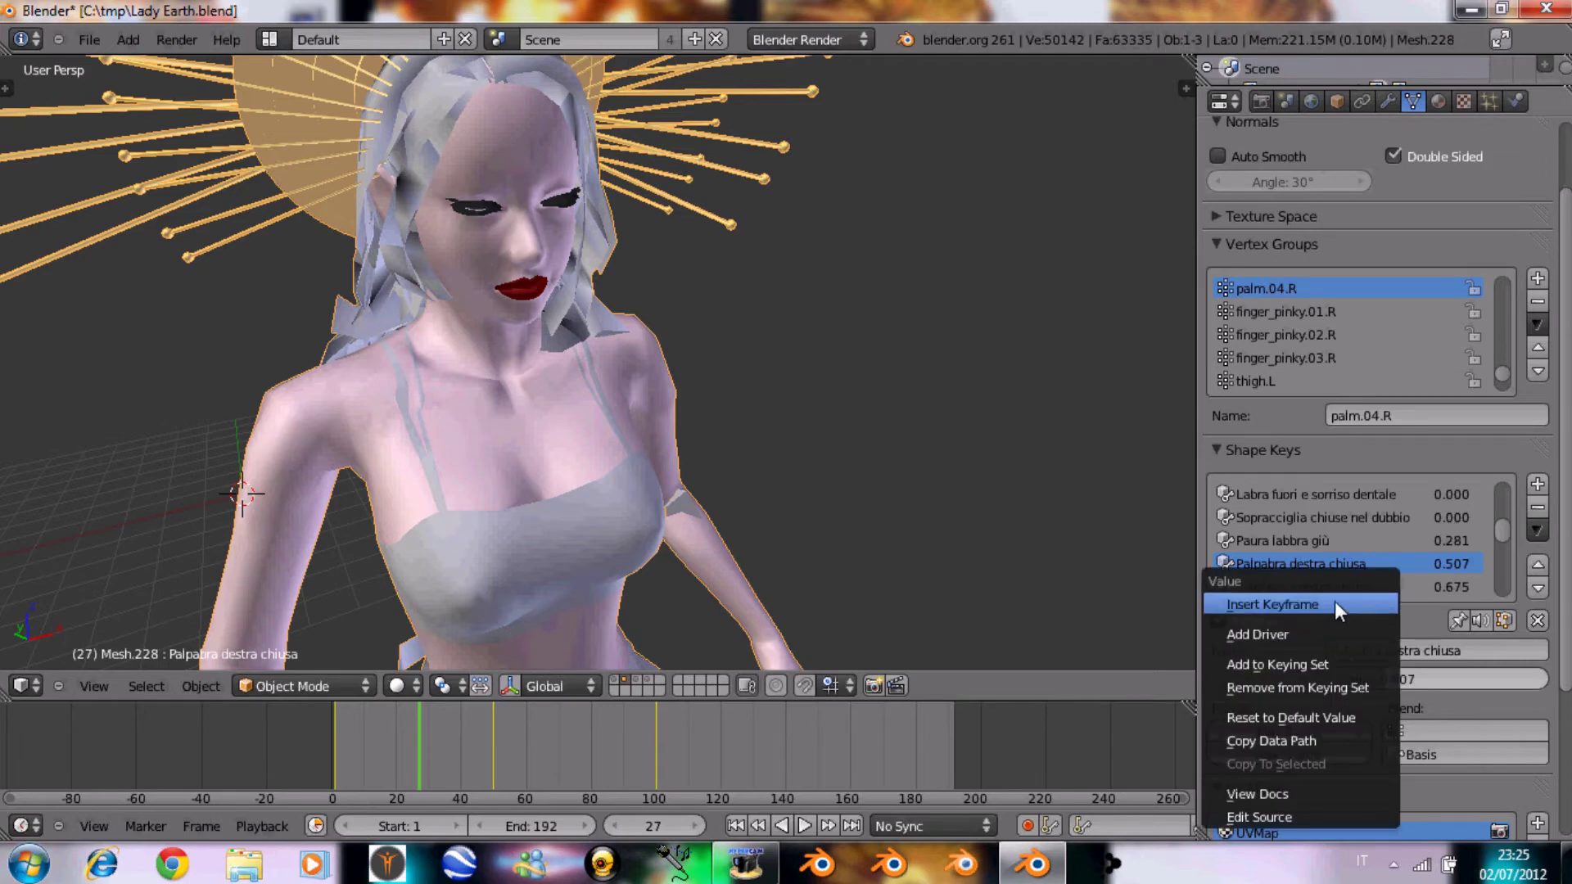
pyautogui.click(1334, 601)
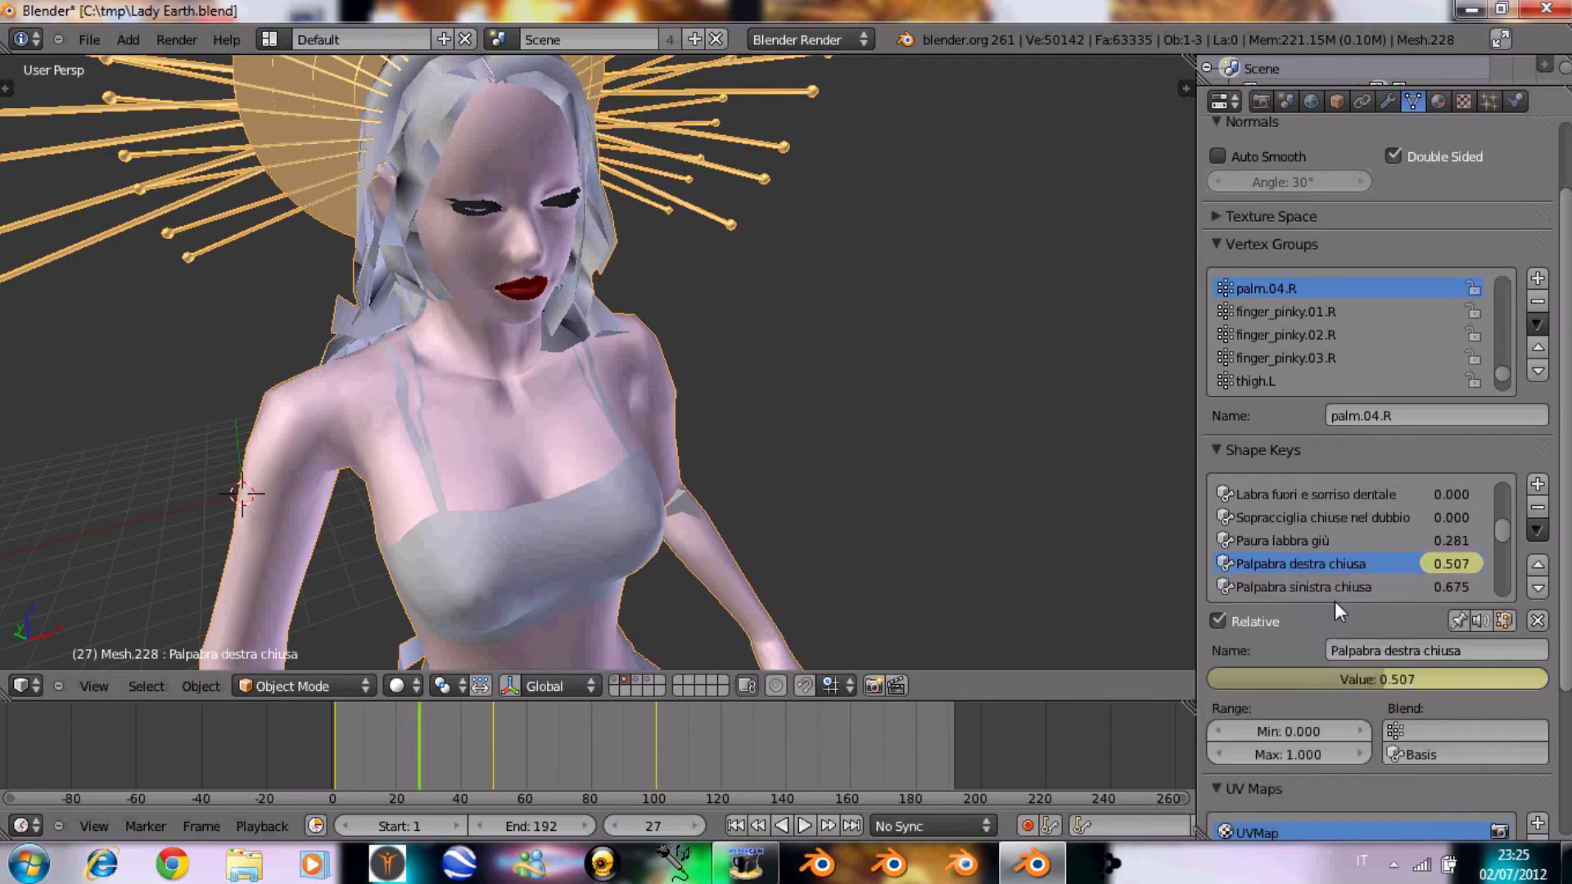
pyautogui.click(699, 822)
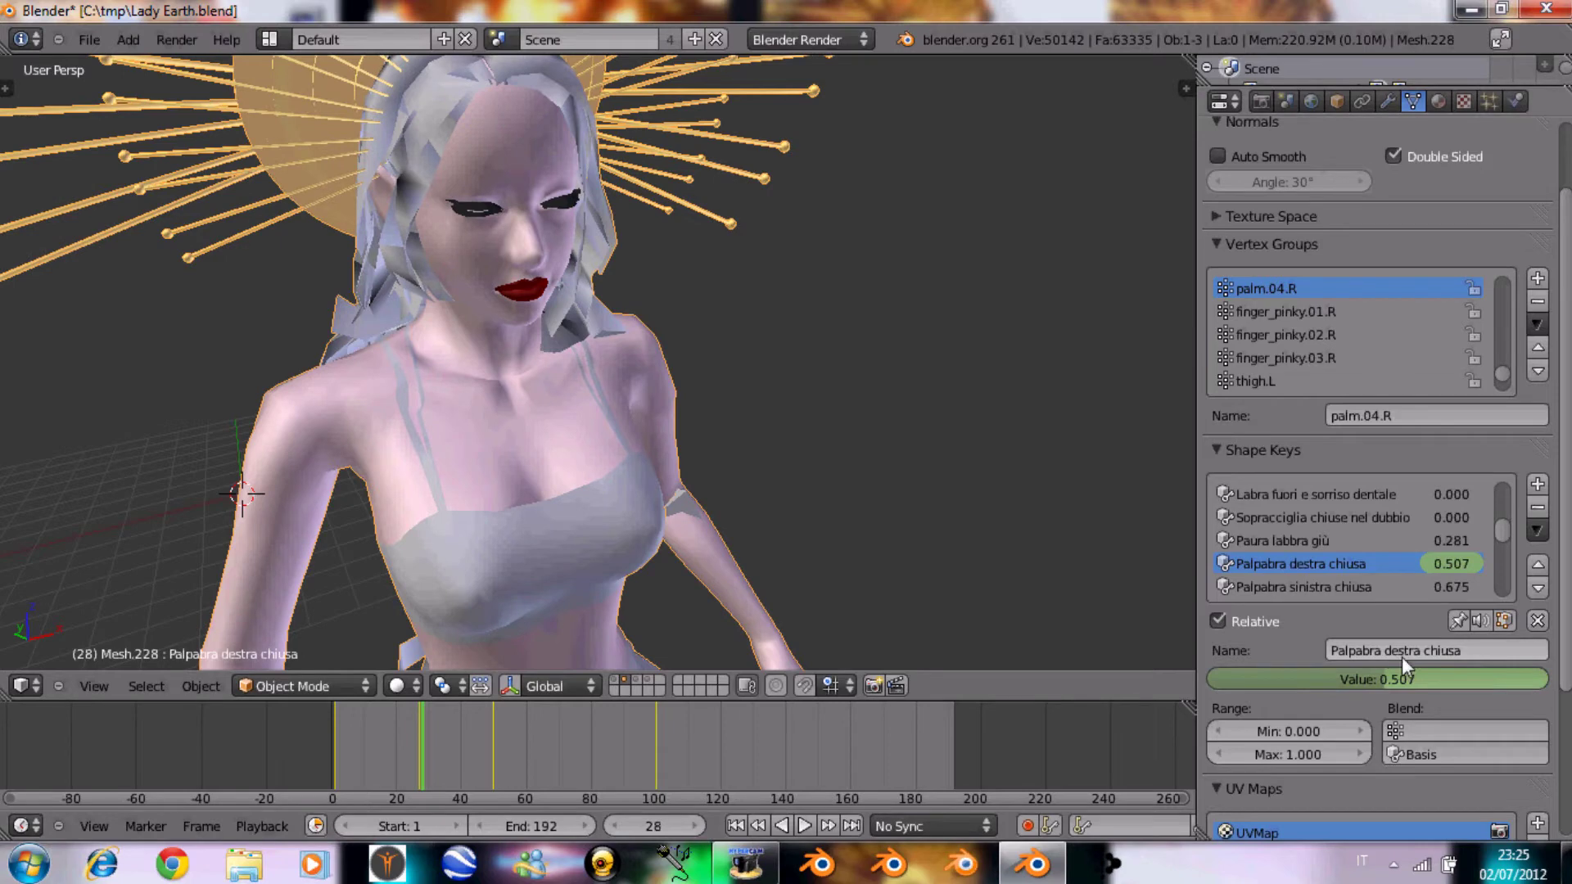
pyautogui.moveTo(1377, 677); pyautogui.dragTo(1261, 688)
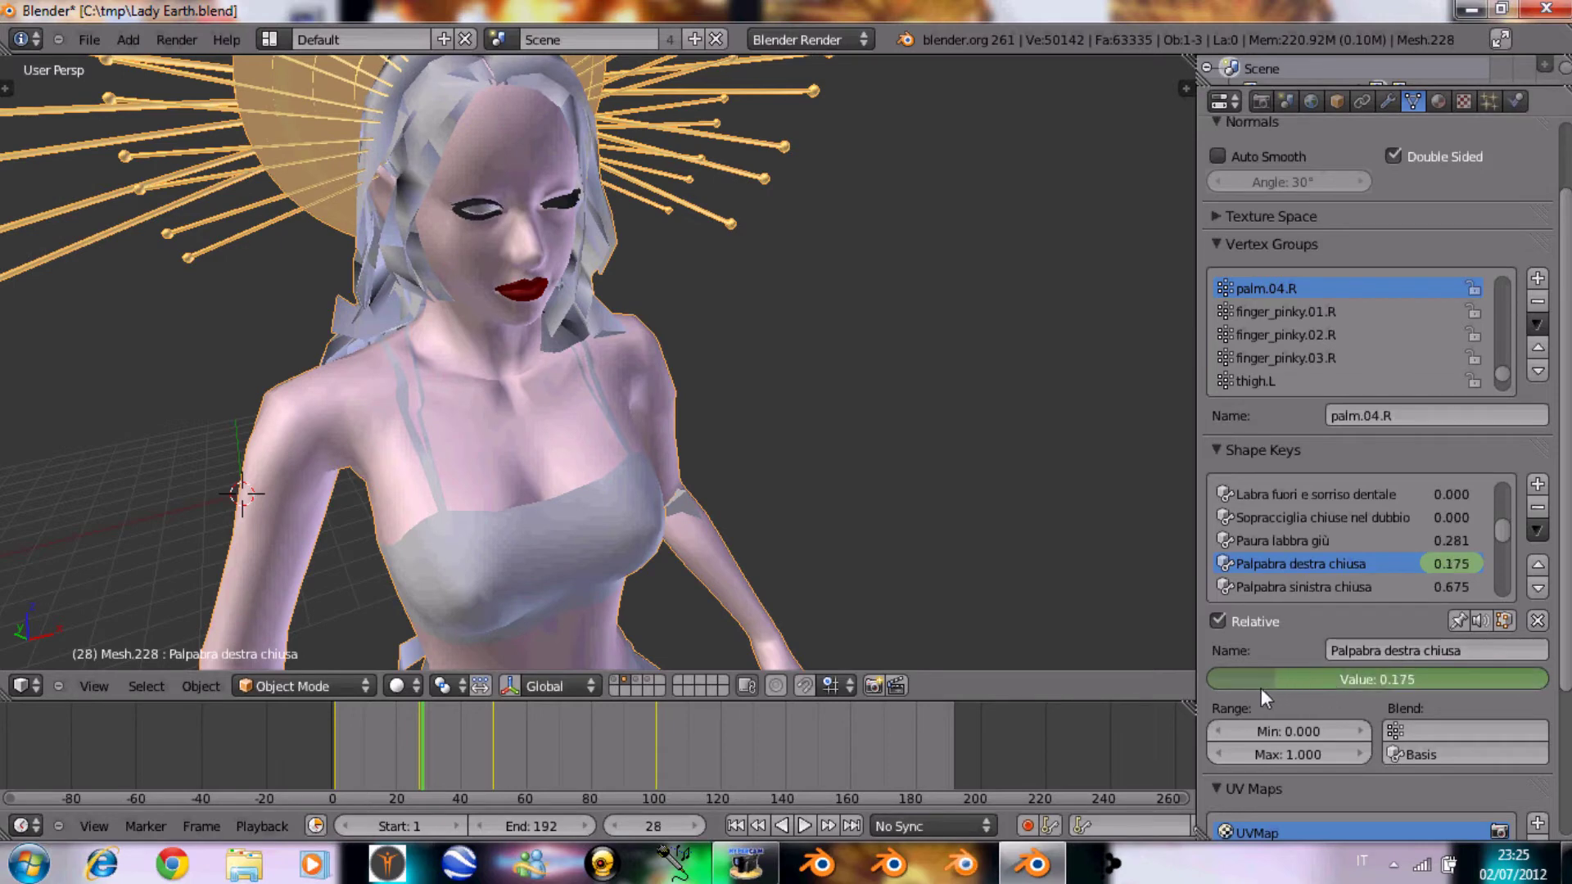
pyautogui.moveTo(1261, 688); pyautogui.dragTo(1506, 668)
# Keyframe Palpabra destra chiusa at 0.890 on frame 28
pyautogui.rightClick(1468, 671)
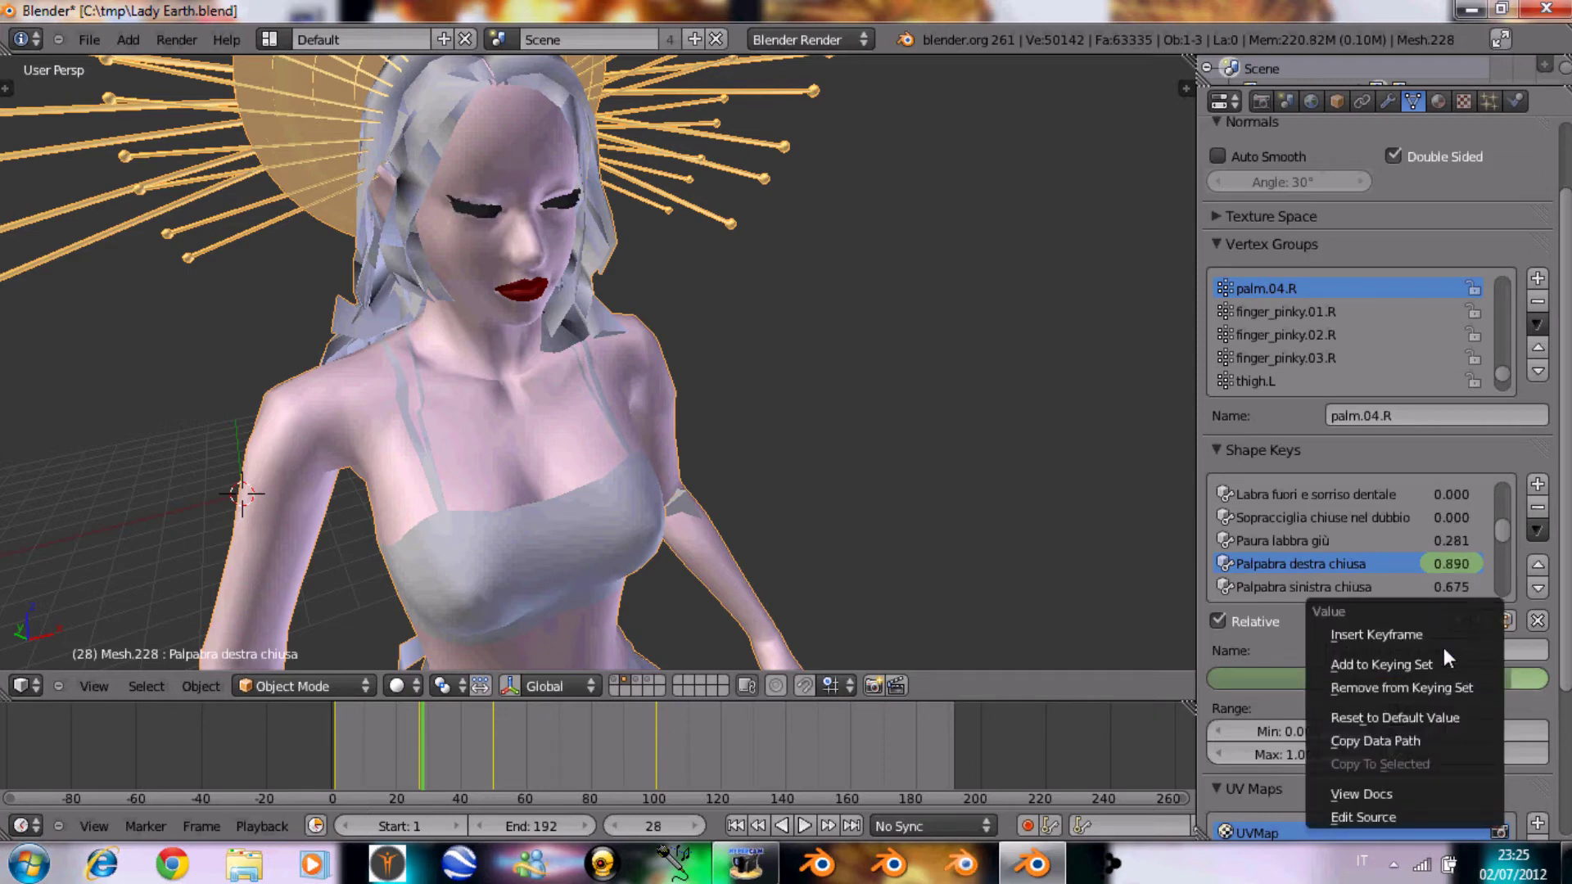
pyautogui.click(1433, 635)
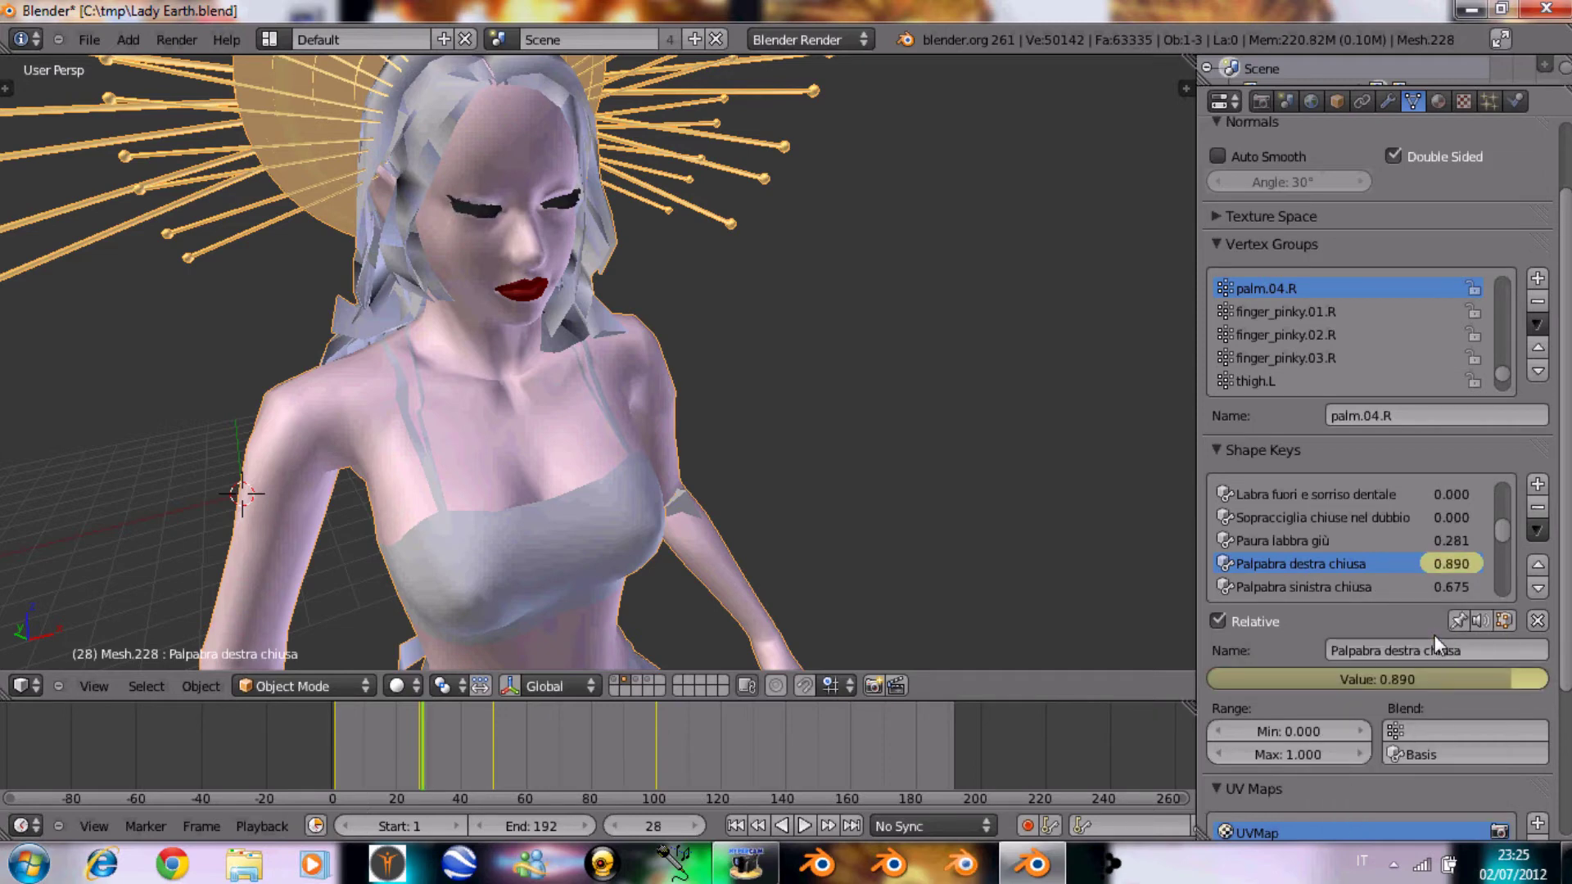
pyautogui.rightClick(1415, 677)
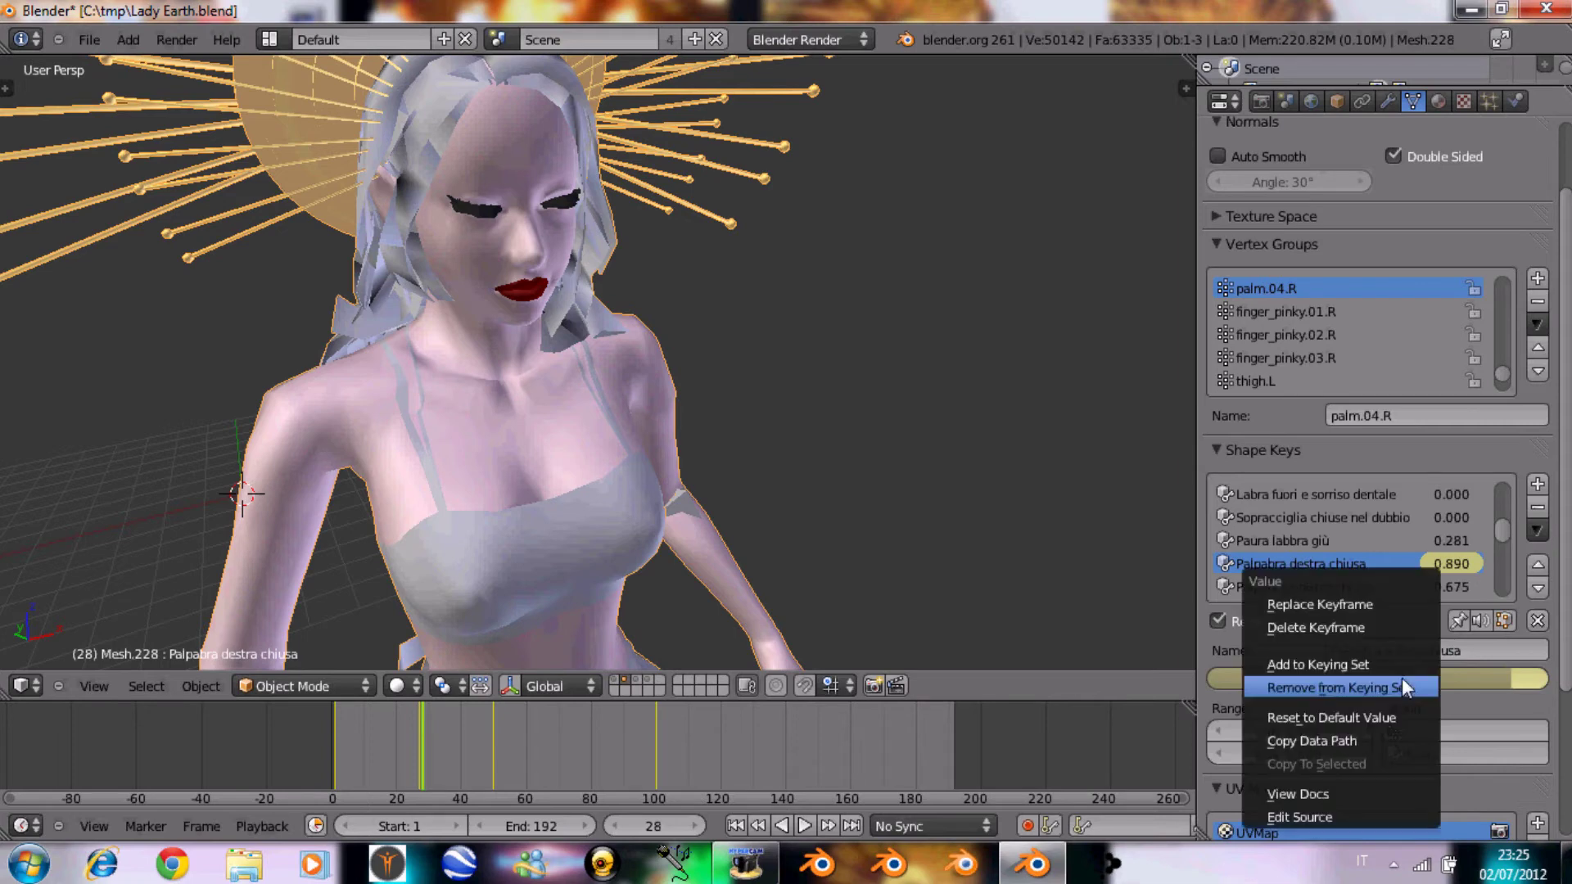
pyautogui.click(1389, 602)
# Key Palpabra destra chiusa back to 0.507 on frame 29 and check frame 28
pyautogui.click(694, 824)
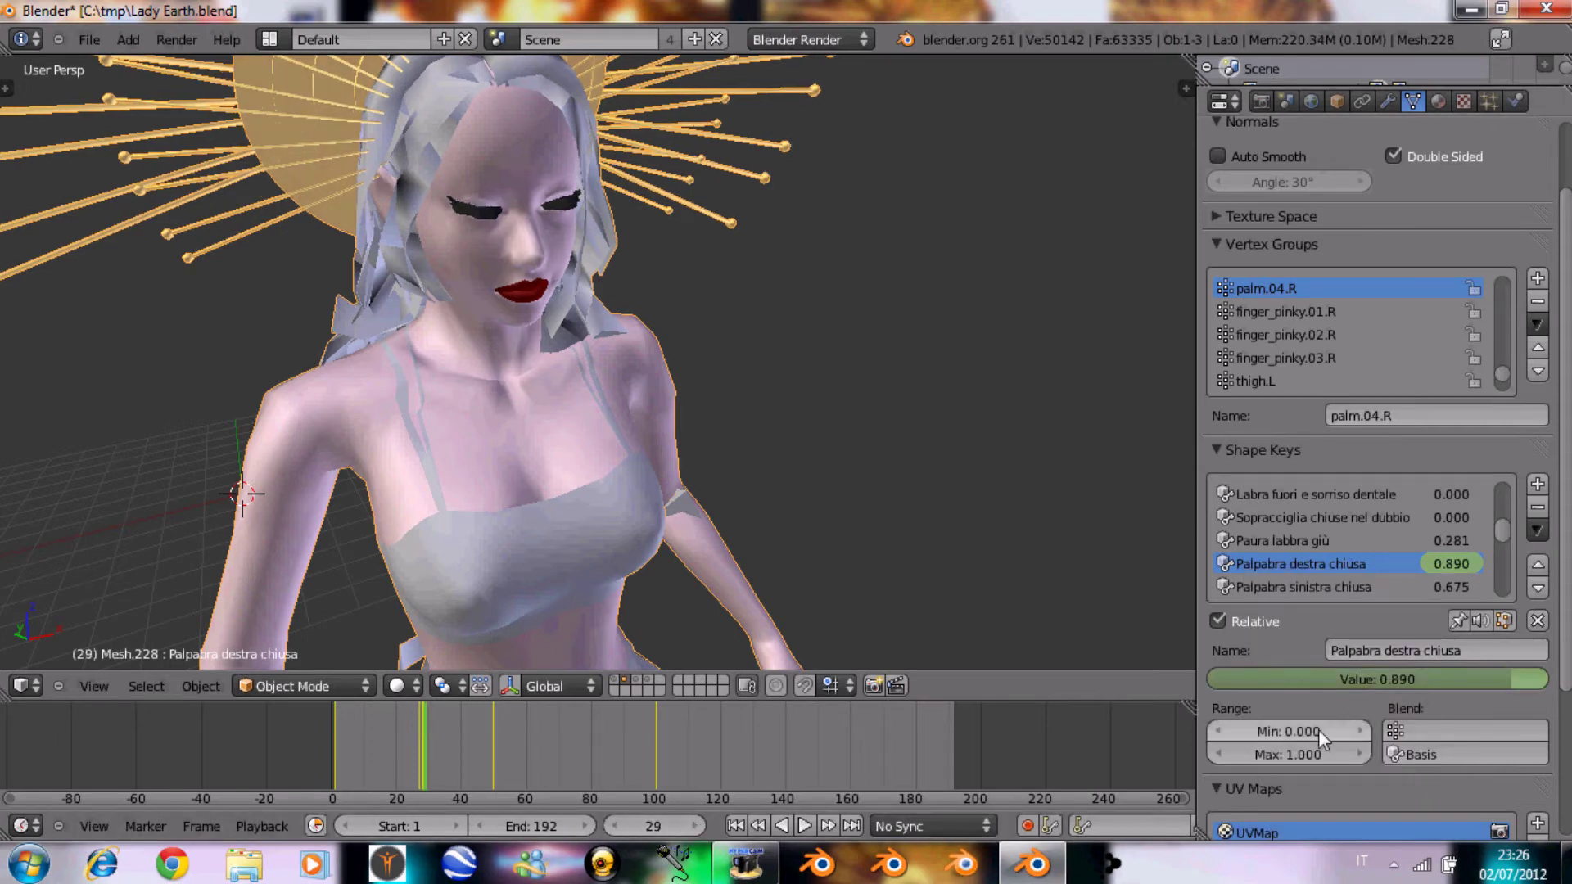
pyautogui.click(1391, 679)
pyautogui.write('0')
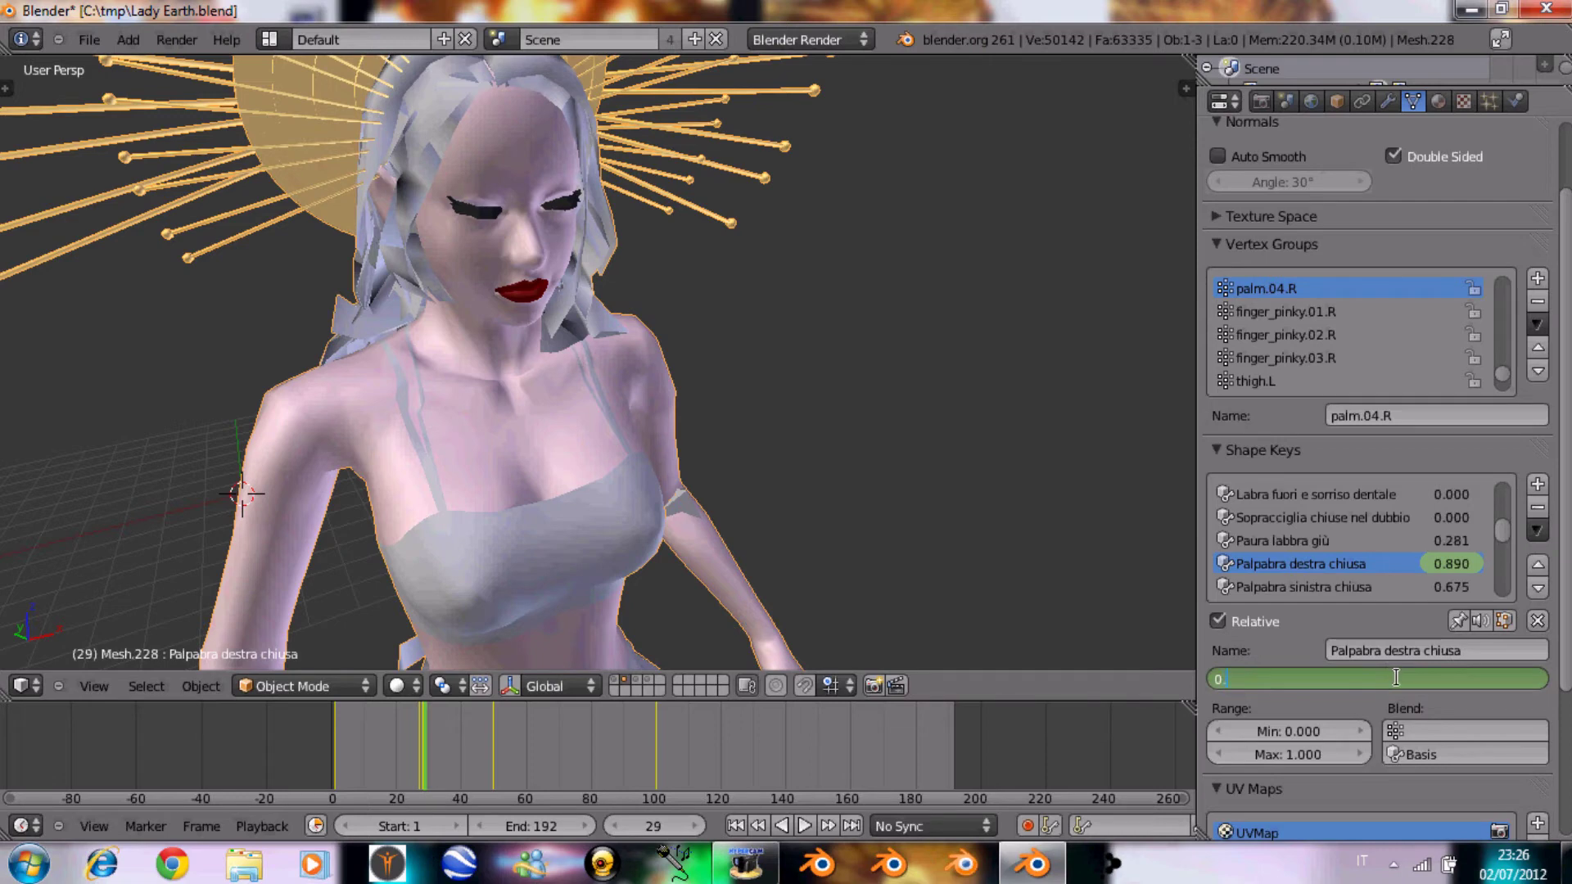
pyautogui.write('Value: 0.50')
pyautogui.write('7')
pyautogui.press('Return')
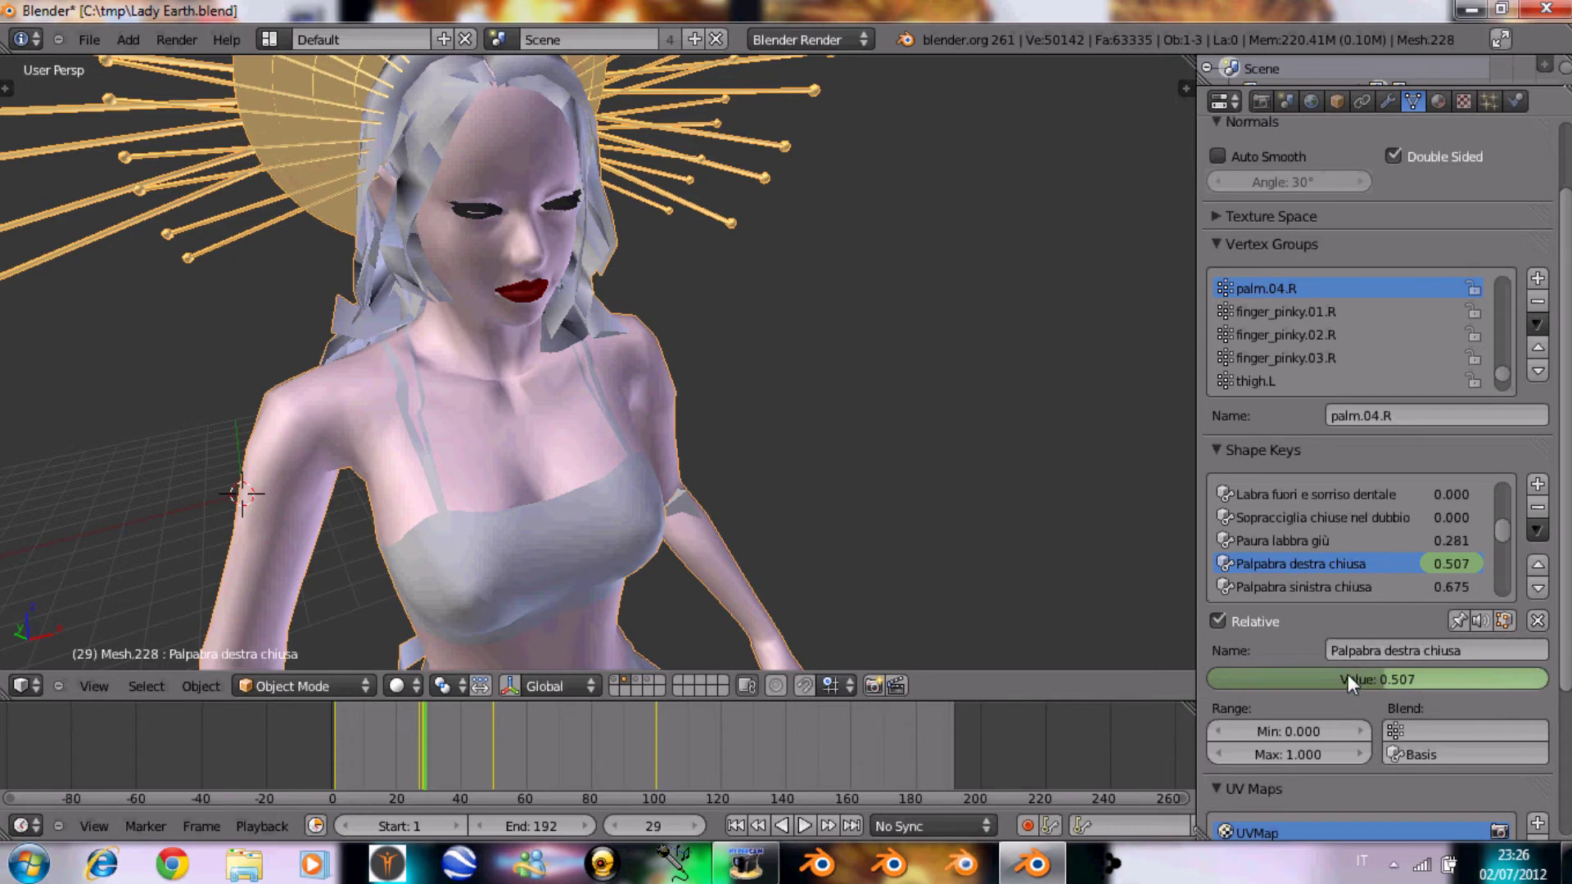
pyautogui.rightClick(1347, 674)
pyautogui.click(1314, 632)
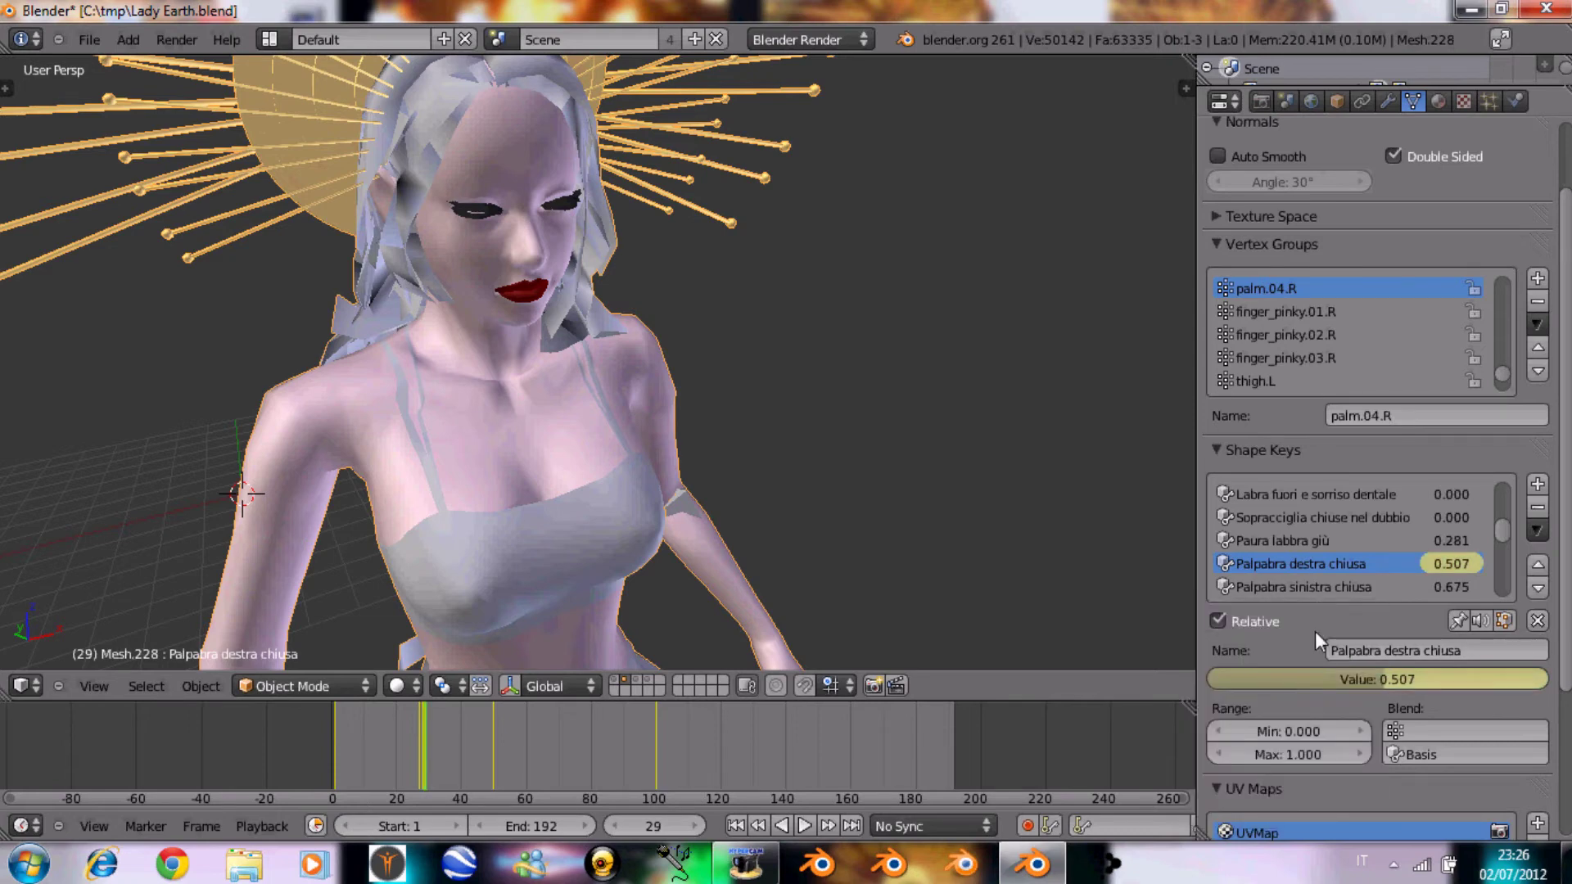
pyautogui.click(620, 822)
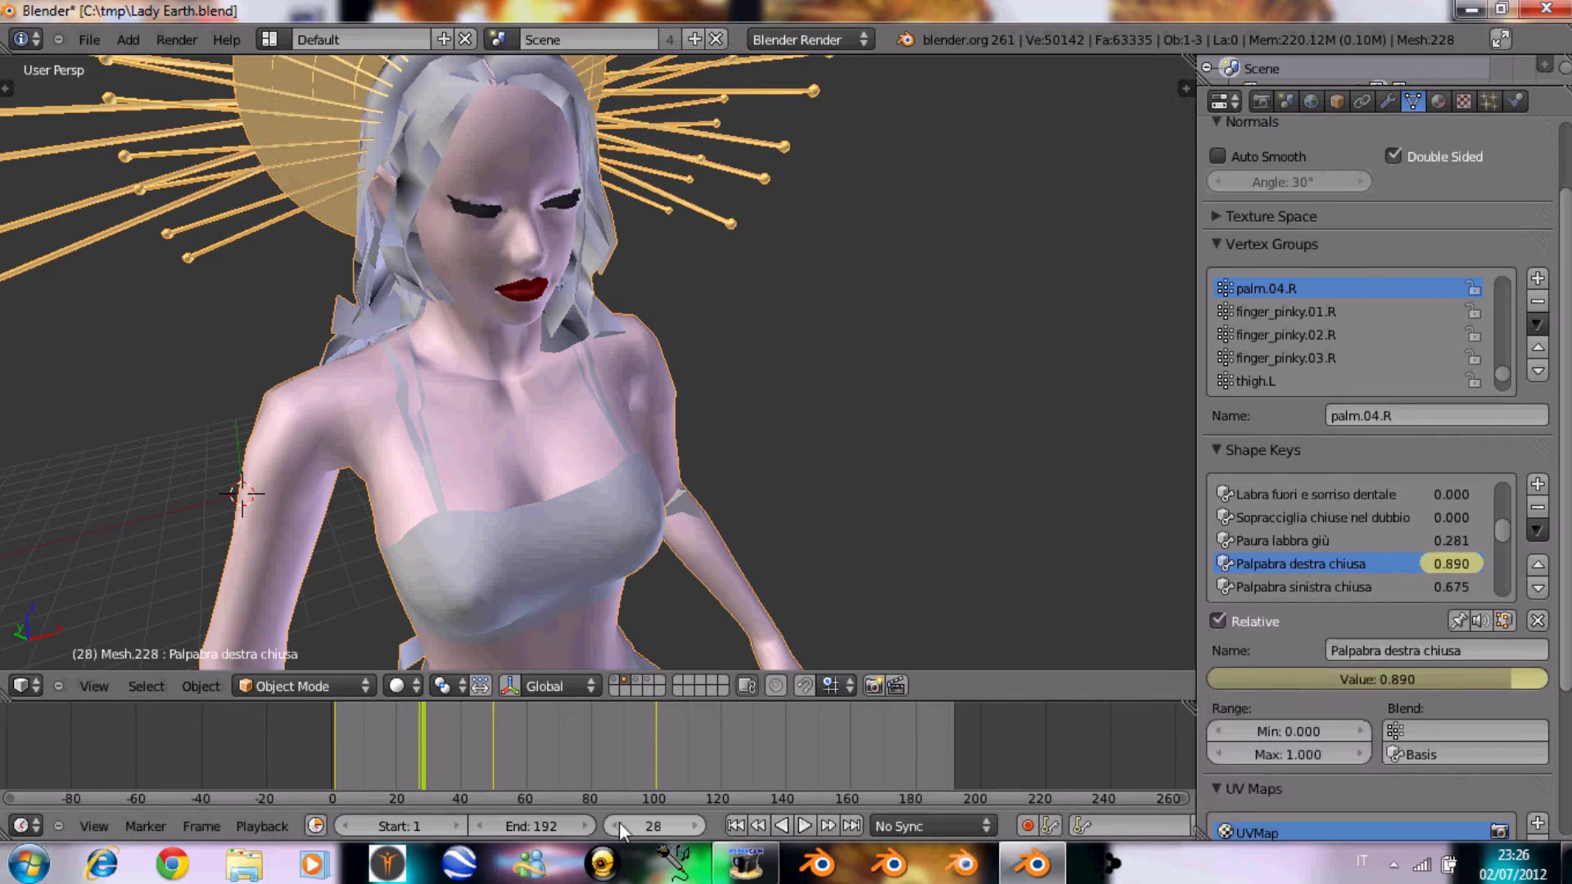
pyautogui.click(1314, 586)
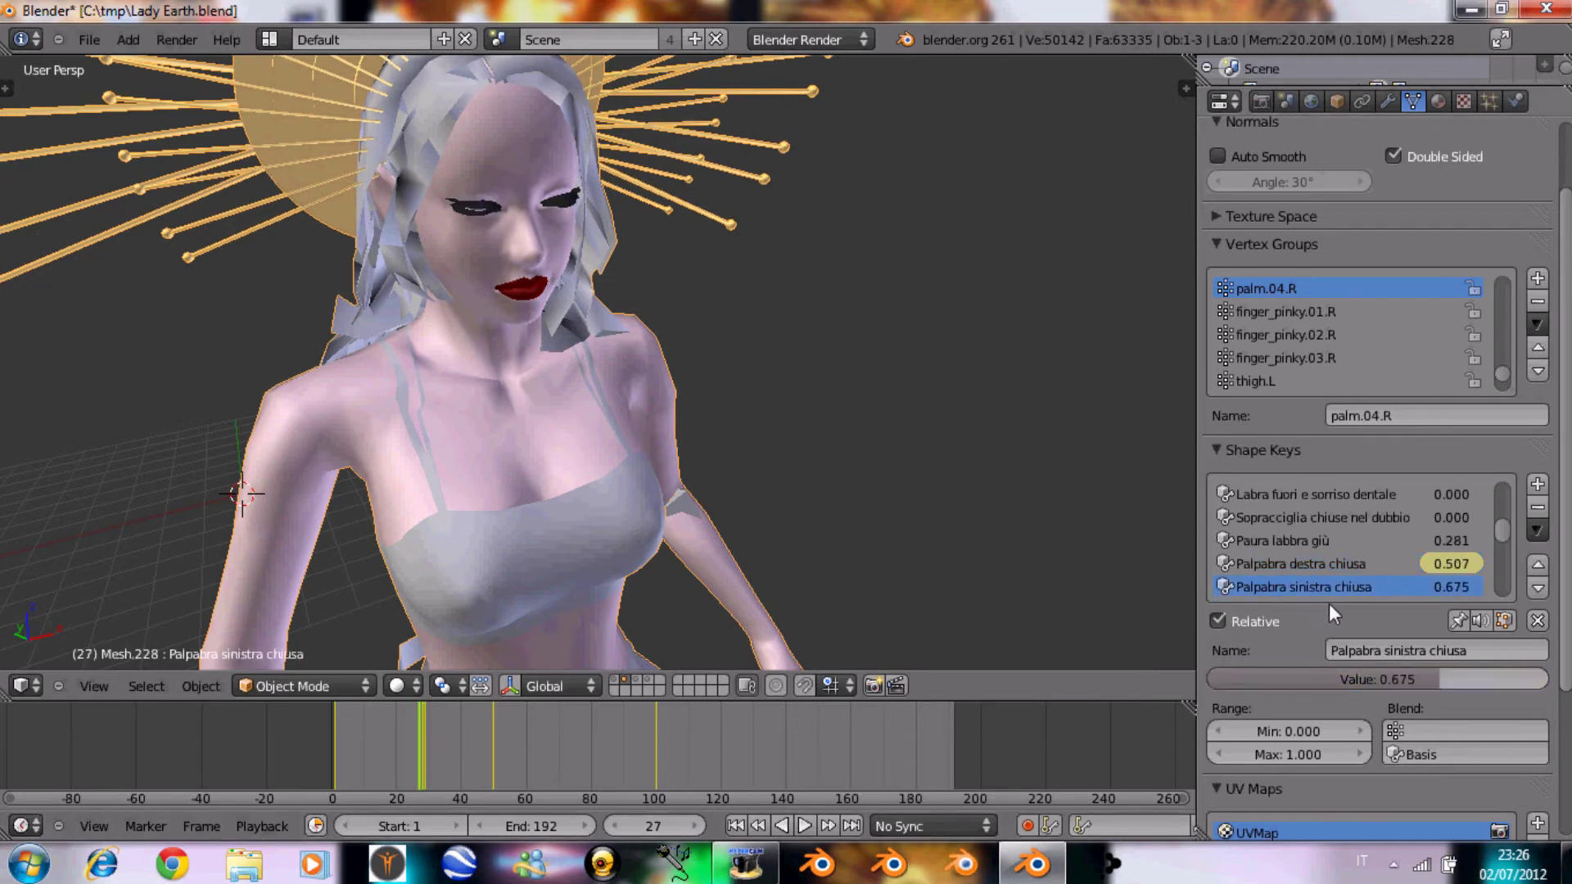
# Key Palpabra sinistra chiusa at 0.675 on frame 27 and 0.949 on frame 28
pyautogui.rightClick(1385, 677)
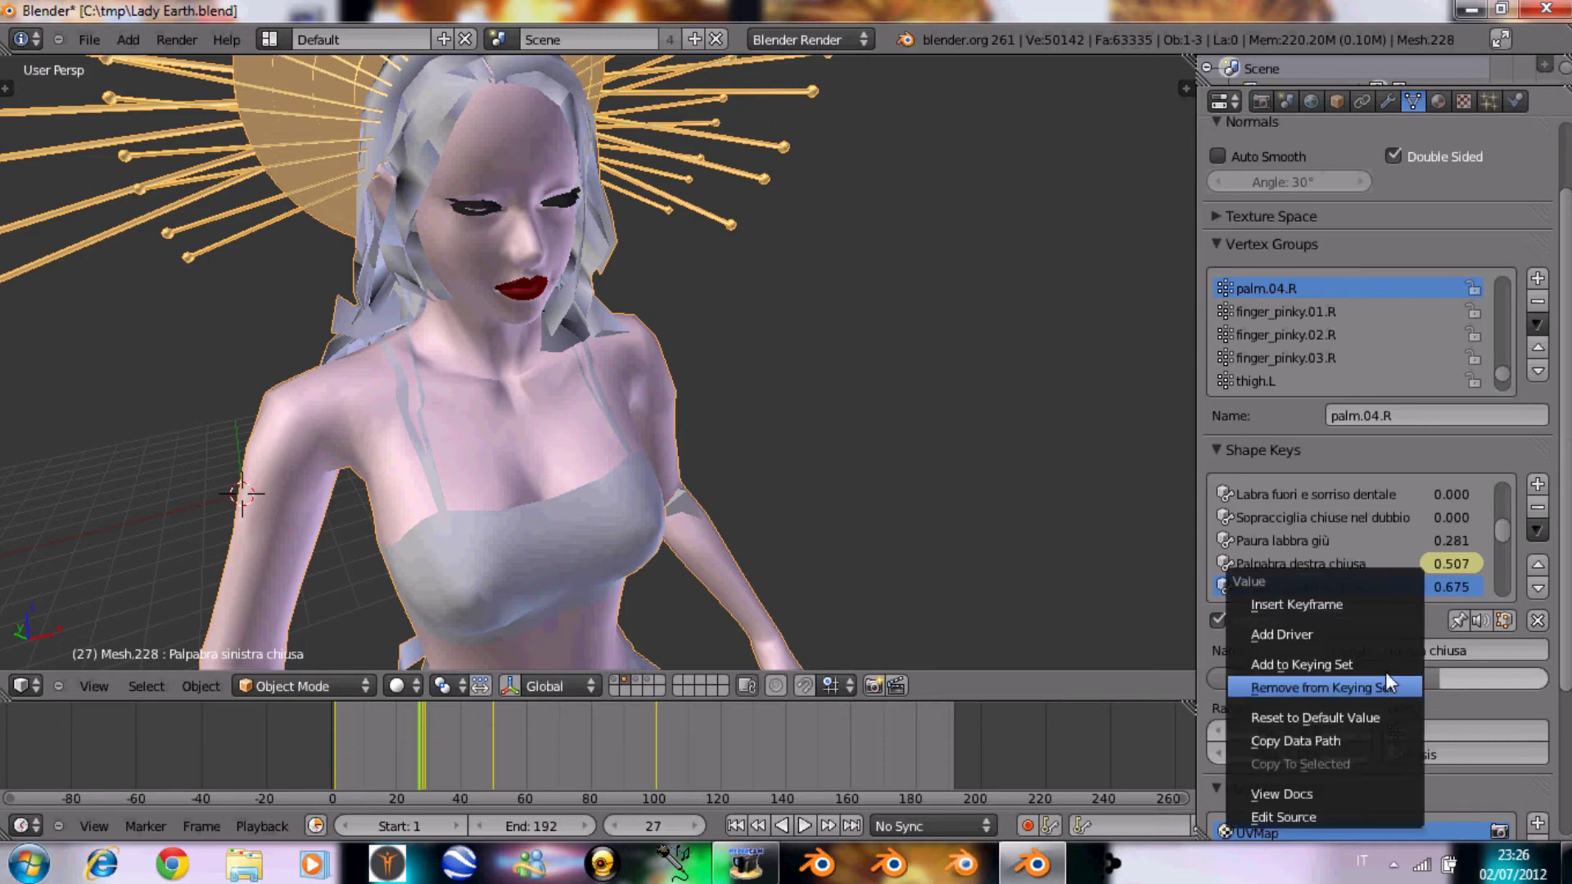
pyautogui.click(1361, 603)
pyautogui.click(698, 826)
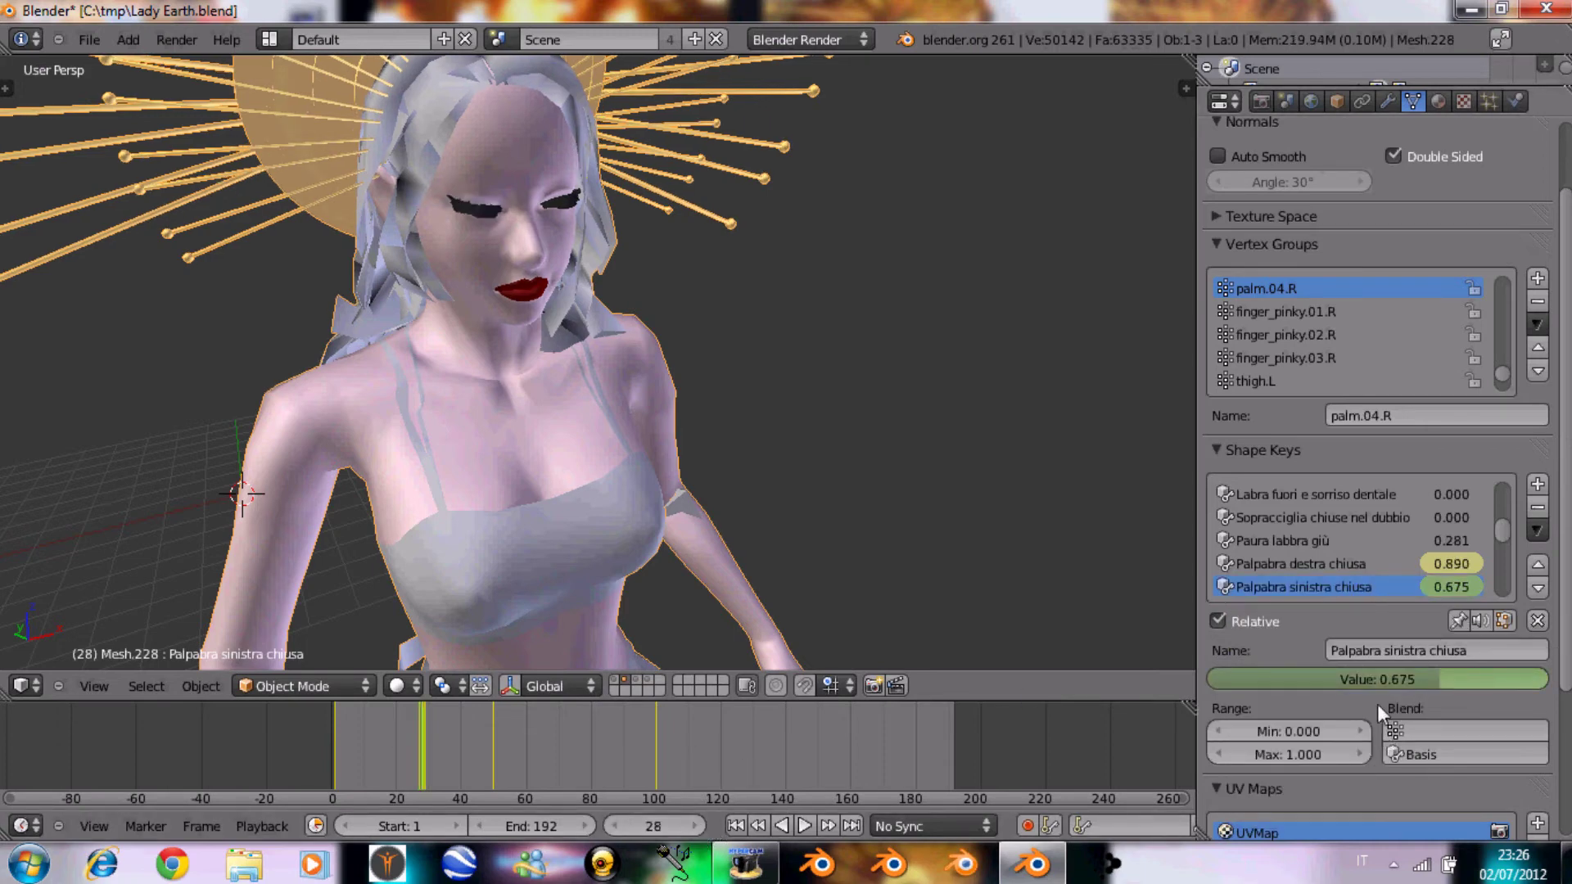
pyautogui.moveTo(1488, 673); pyautogui.dragTo(1508, 670)
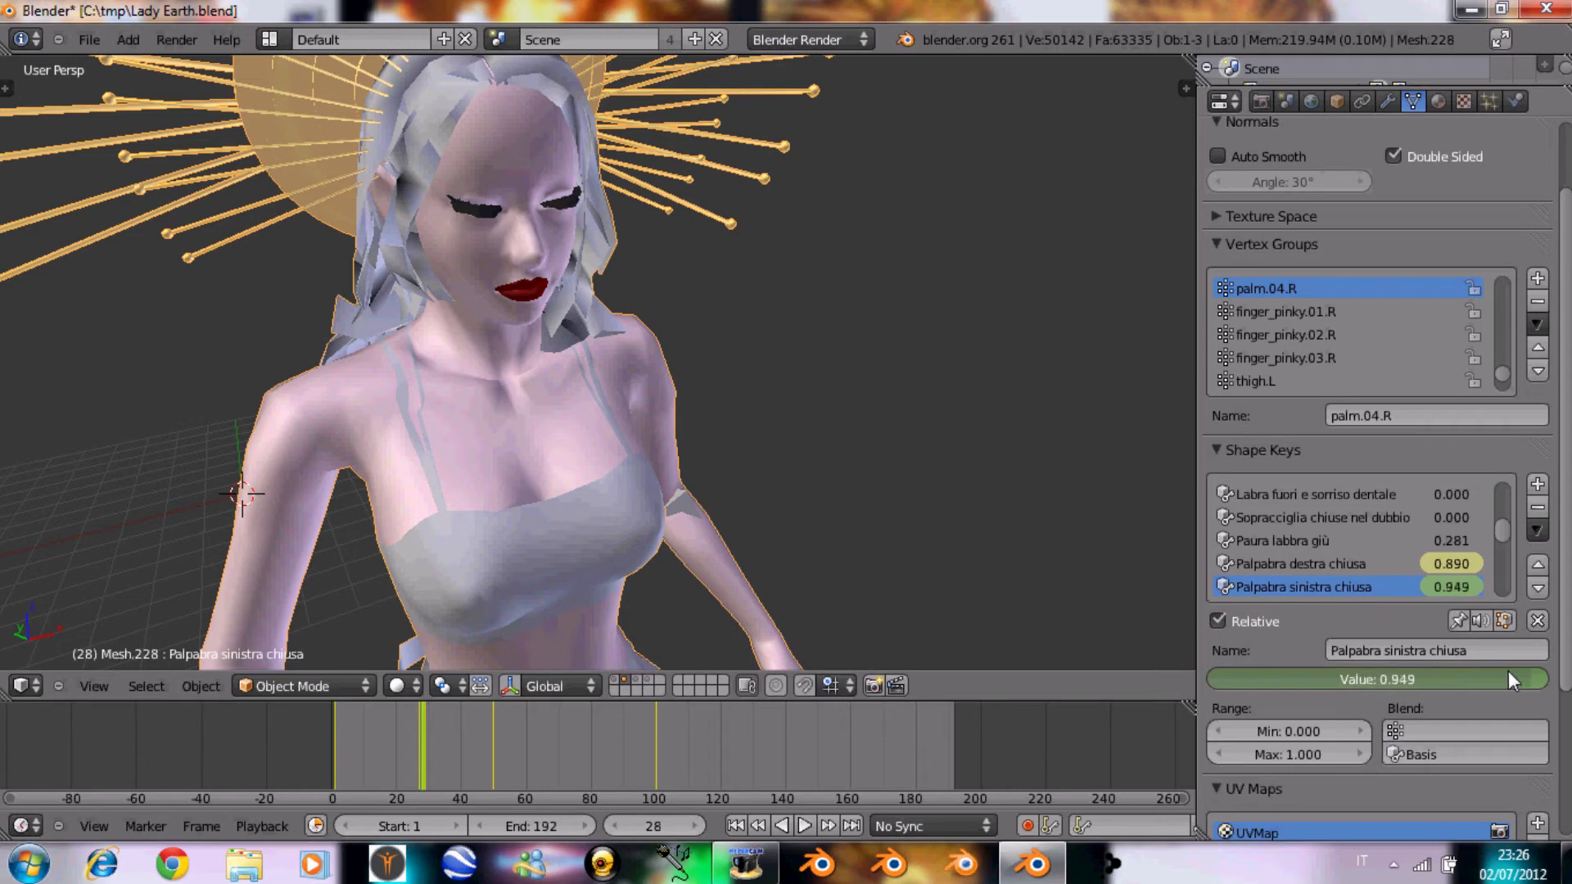
pyautogui.rightClick(1471, 673)
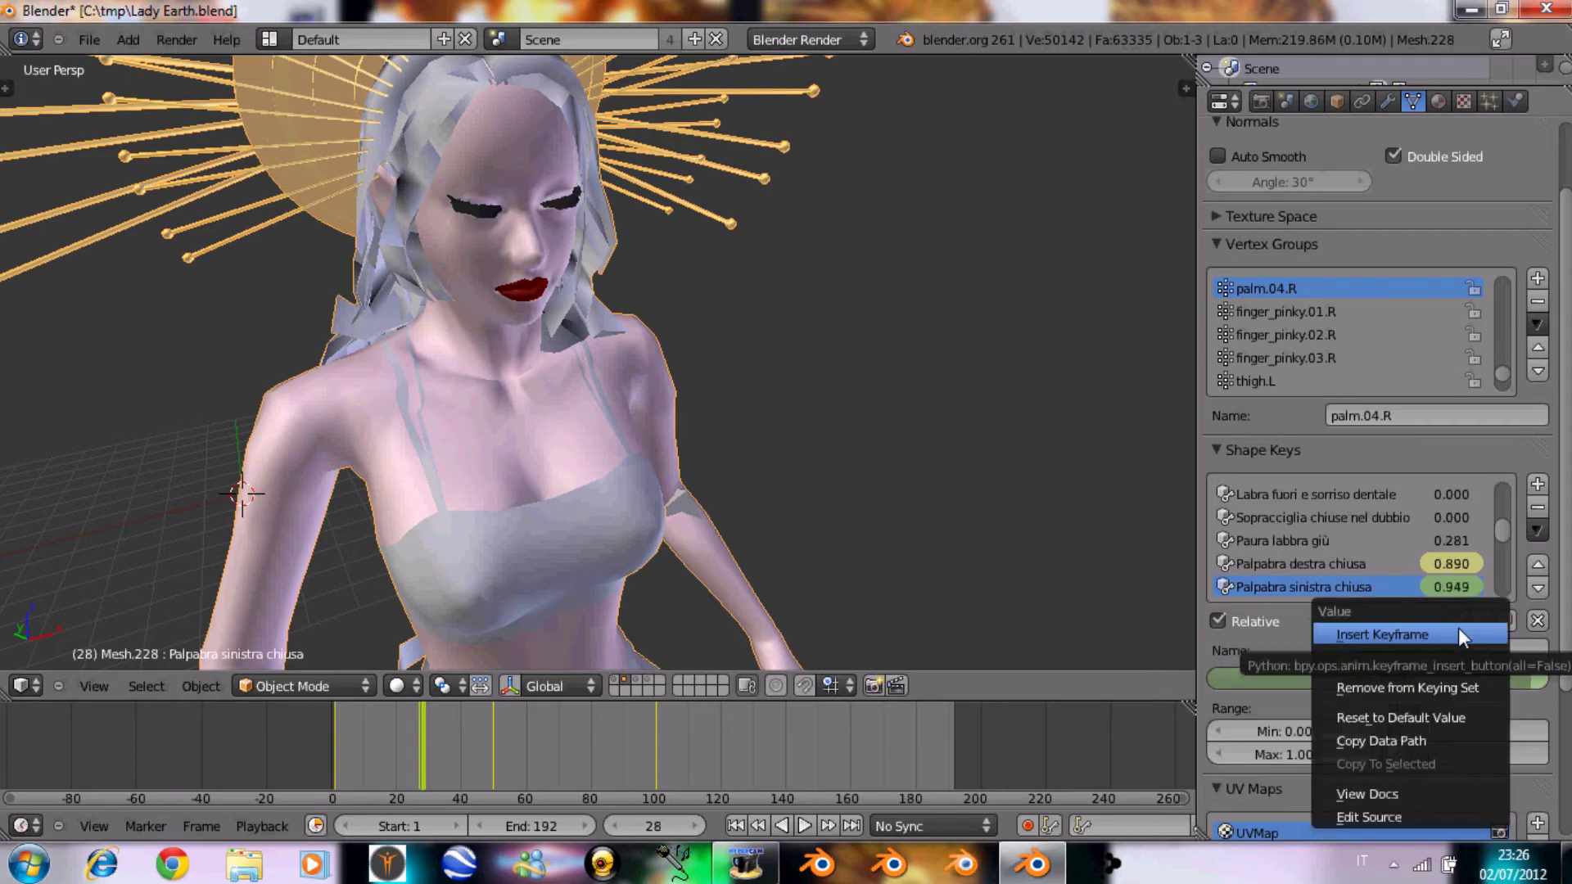
pyautogui.click(1461, 637)
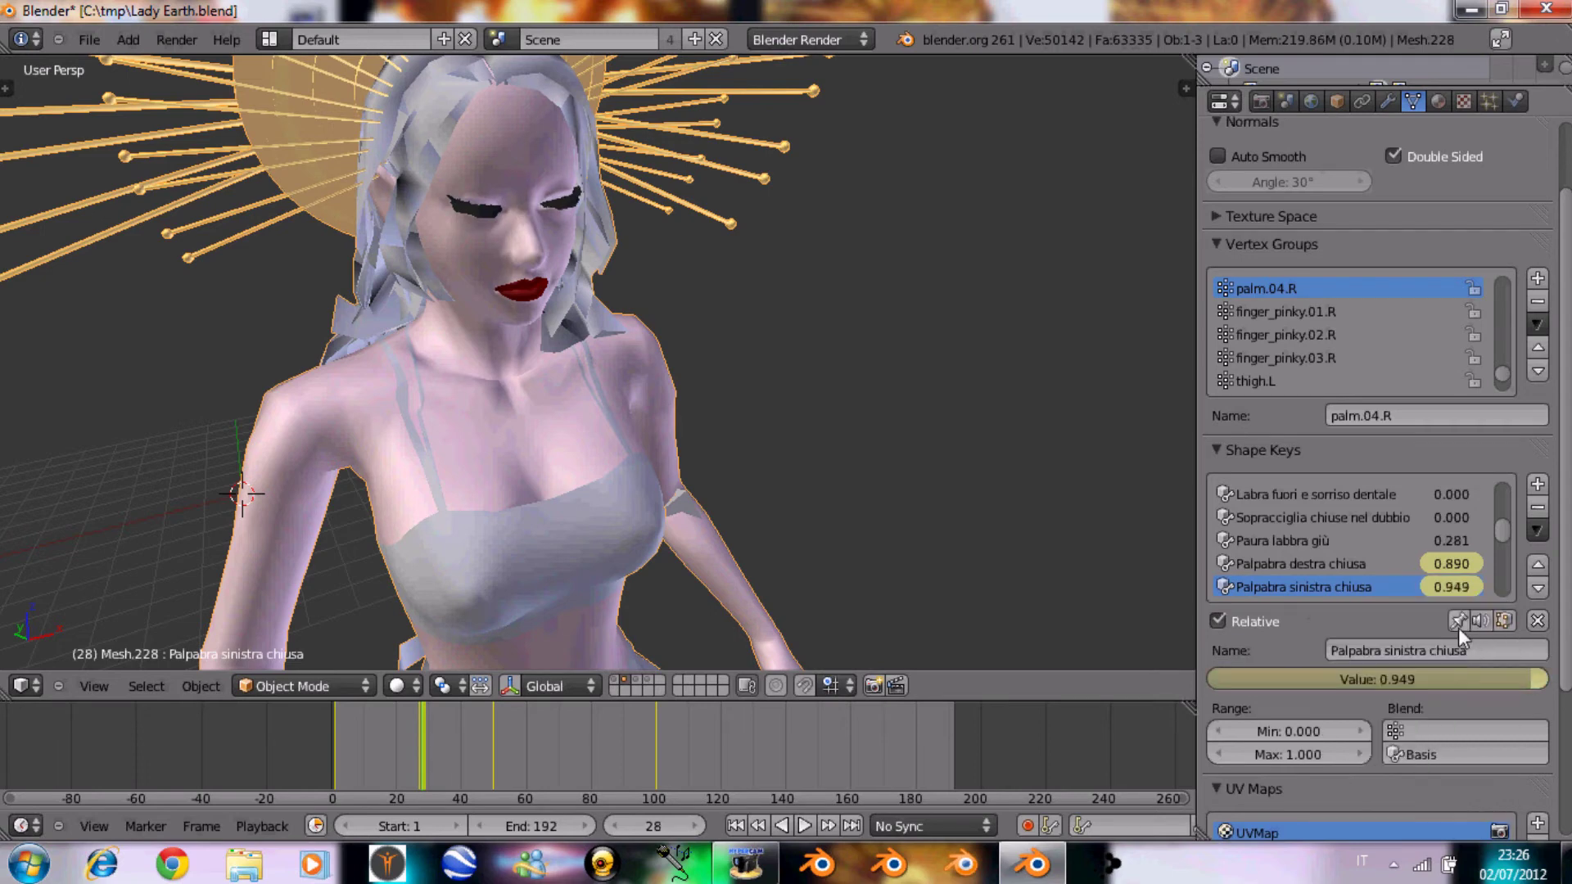
# Set Palpabra sinistra chiusa to 0.675 on frame 29 and keyframe it
pyautogui.rightClick(1417, 677)
pyautogui.click(1377, 603)
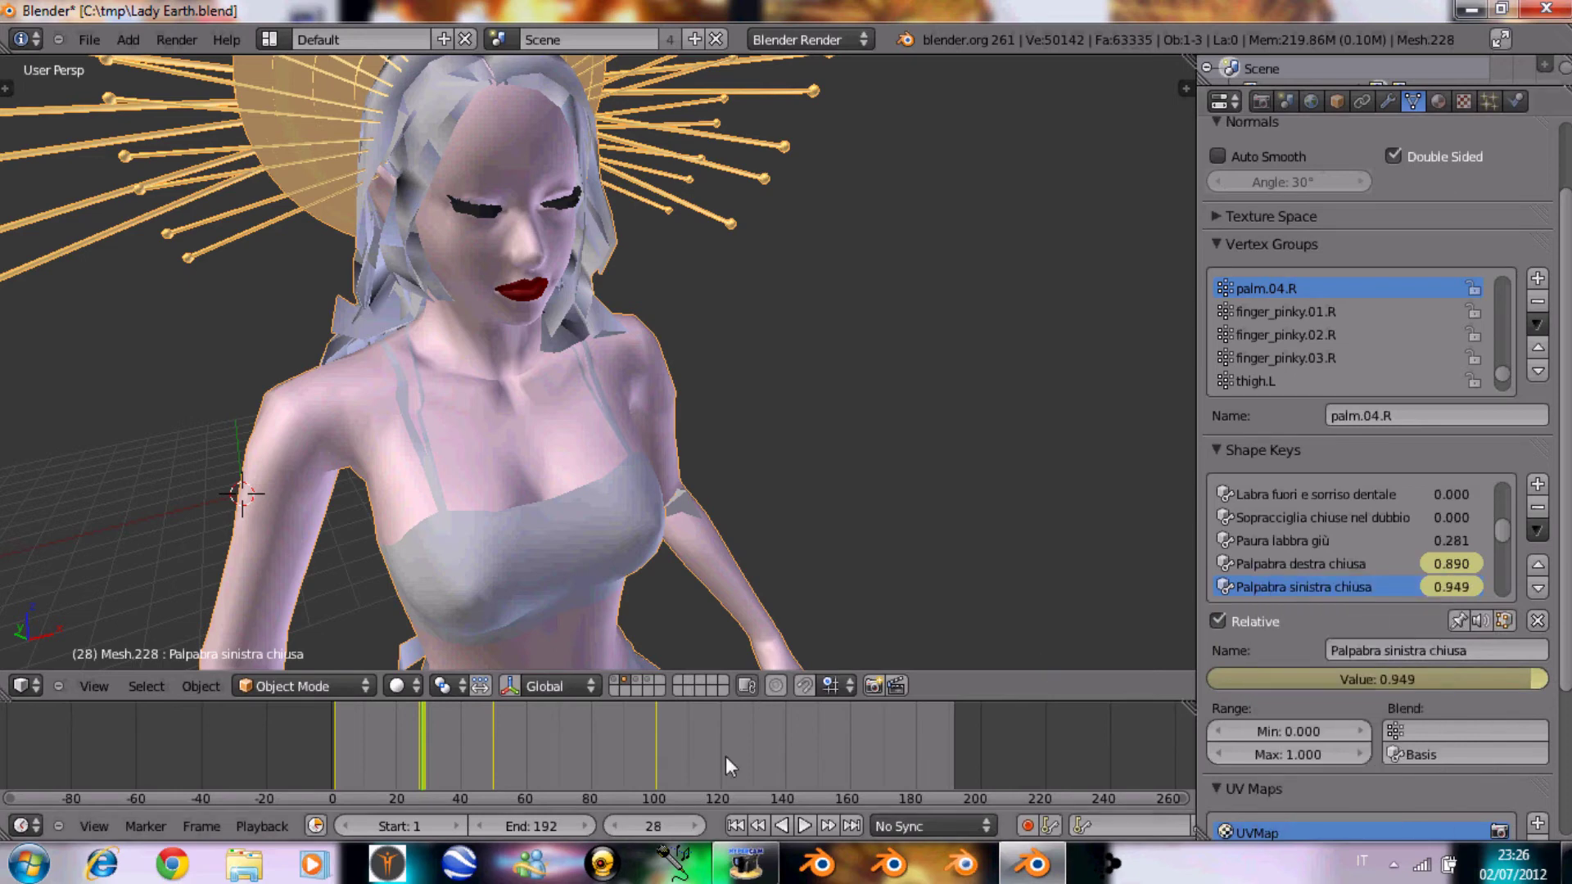
pyautogui.click(697, 827)
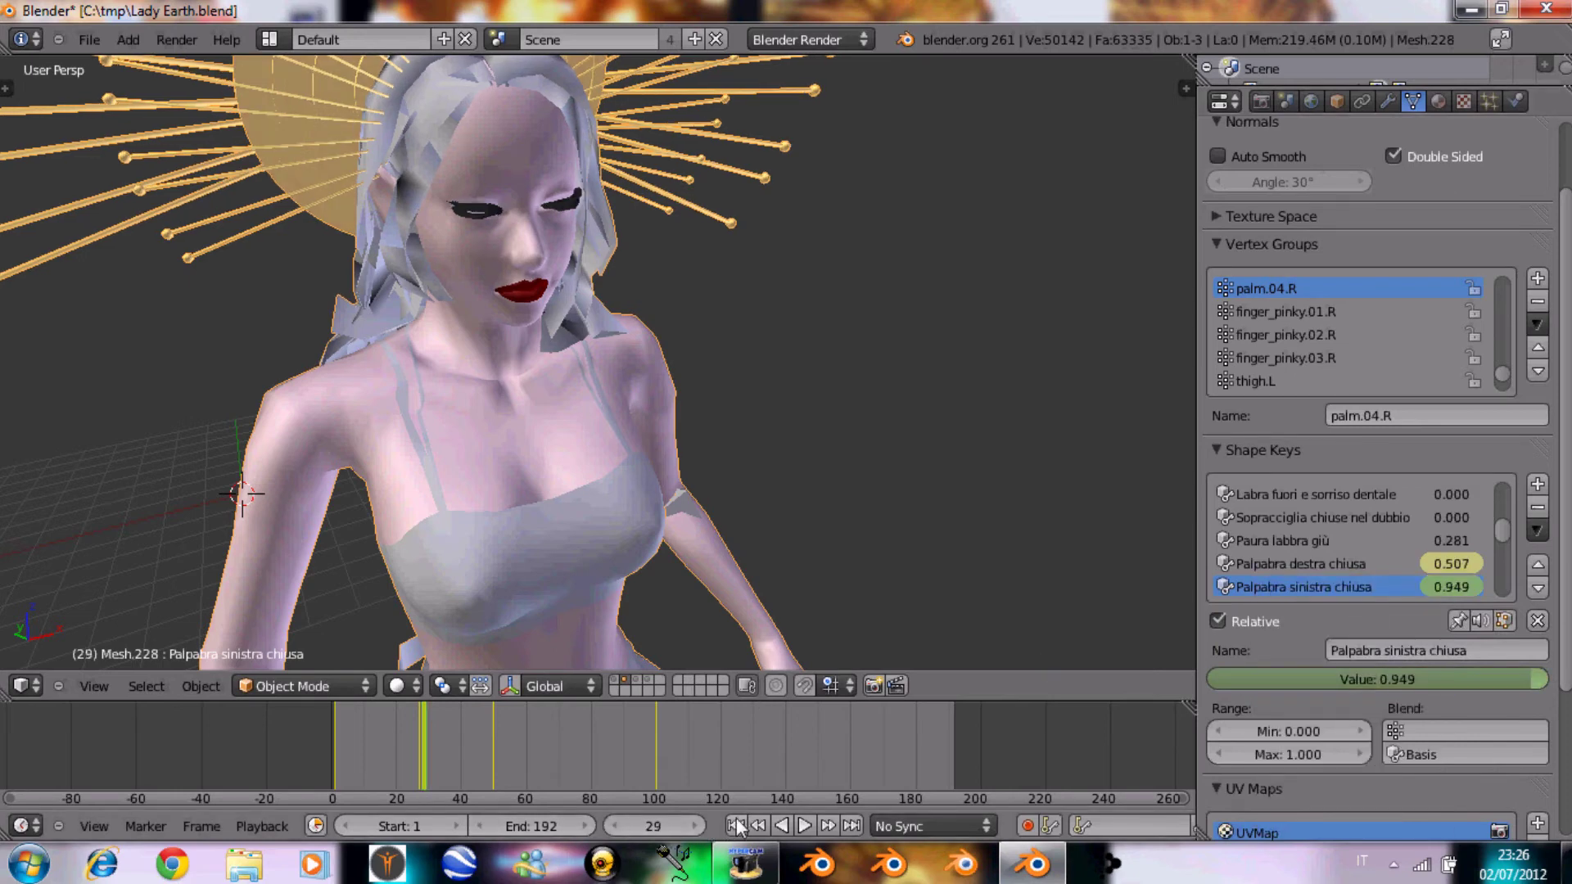
pyautogui.click(1466, 678)
pyautogui.write('0')
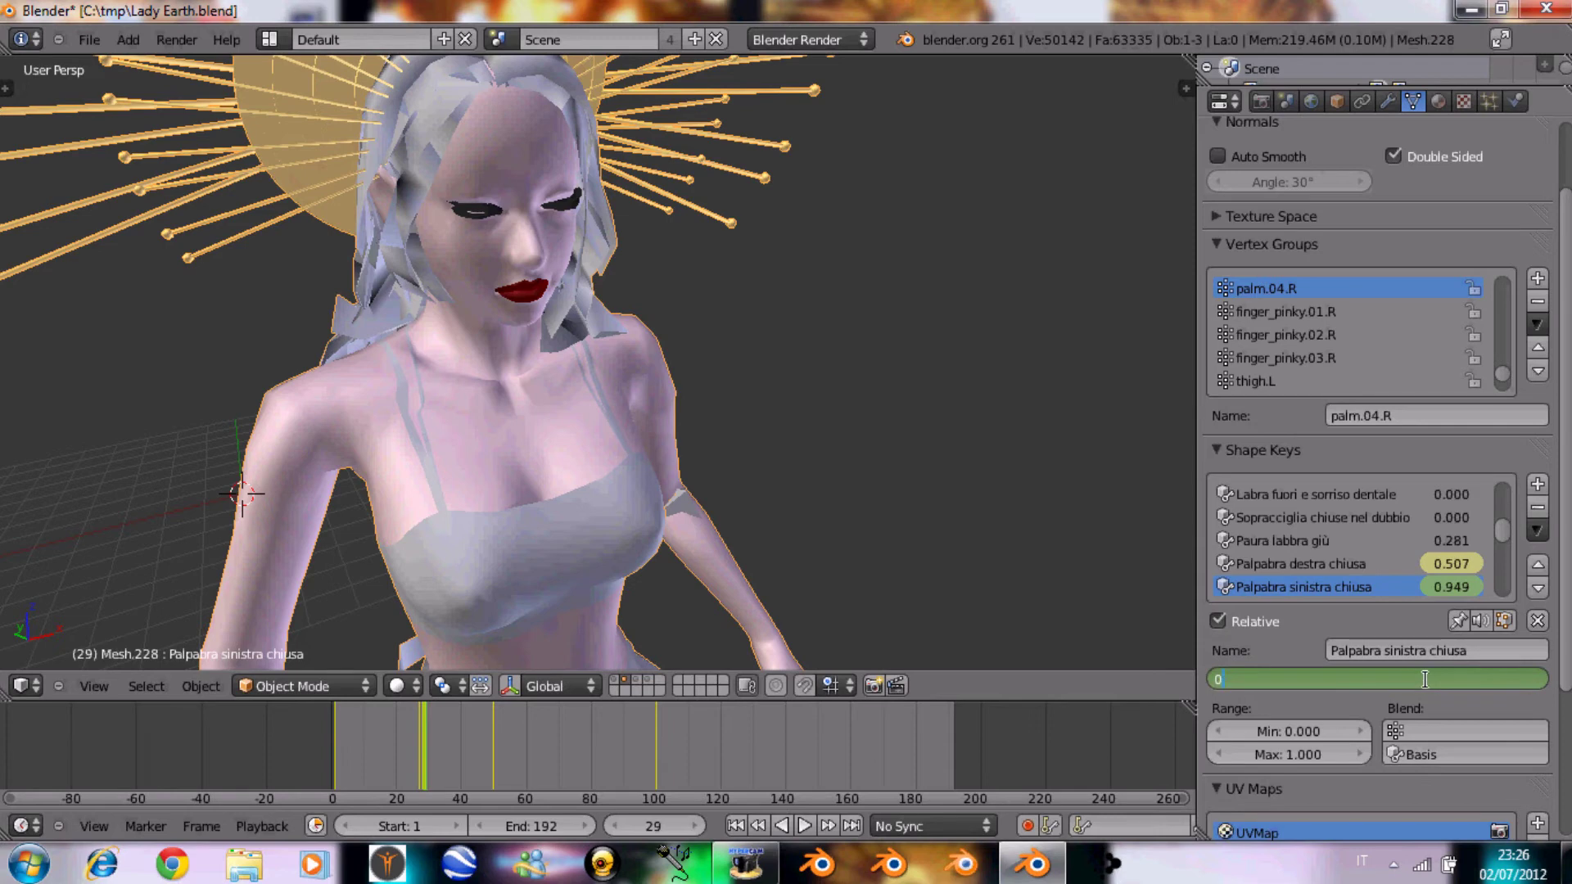
pyautogui.write('.675')
pyautogui.press('Return')
pyautogui.rightClick(1398, 684)
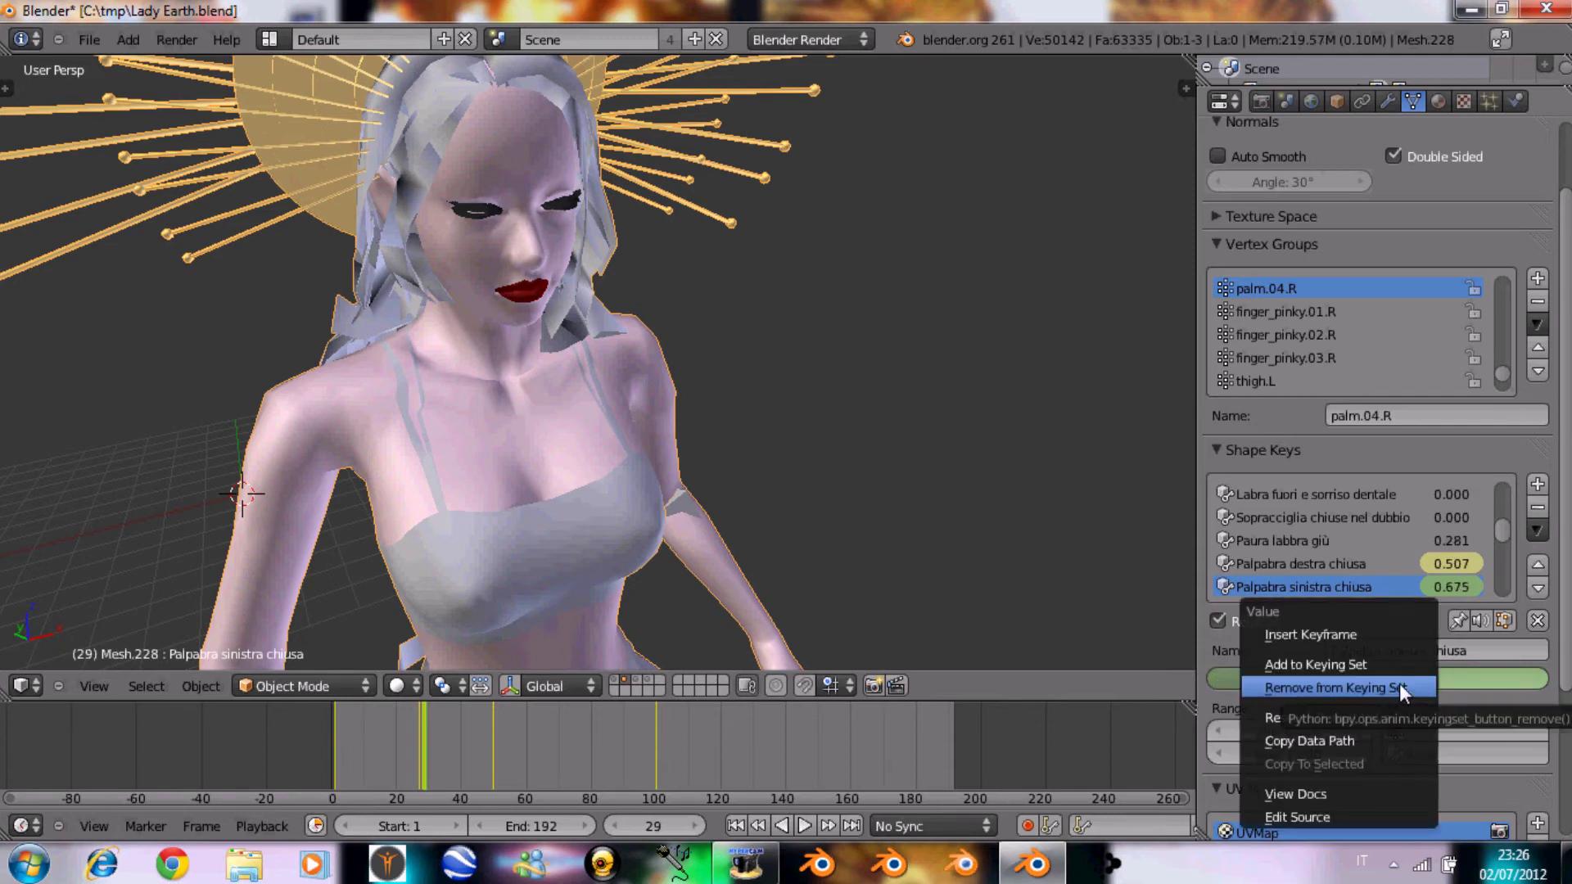
pyautogui.click(1361, 633)
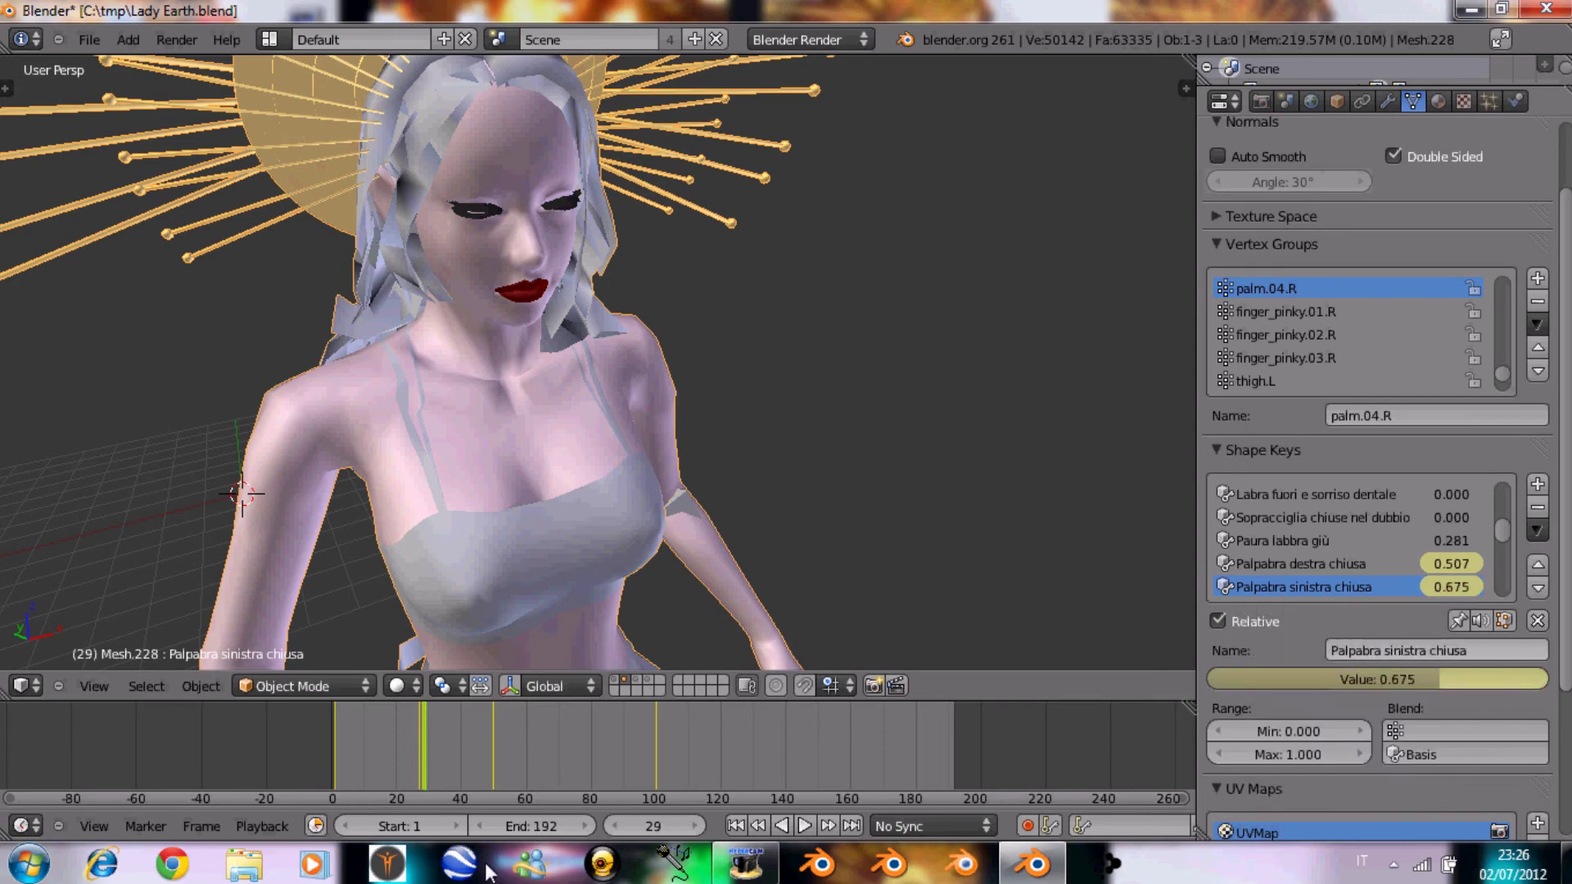
pyautogui.click(429, 761)
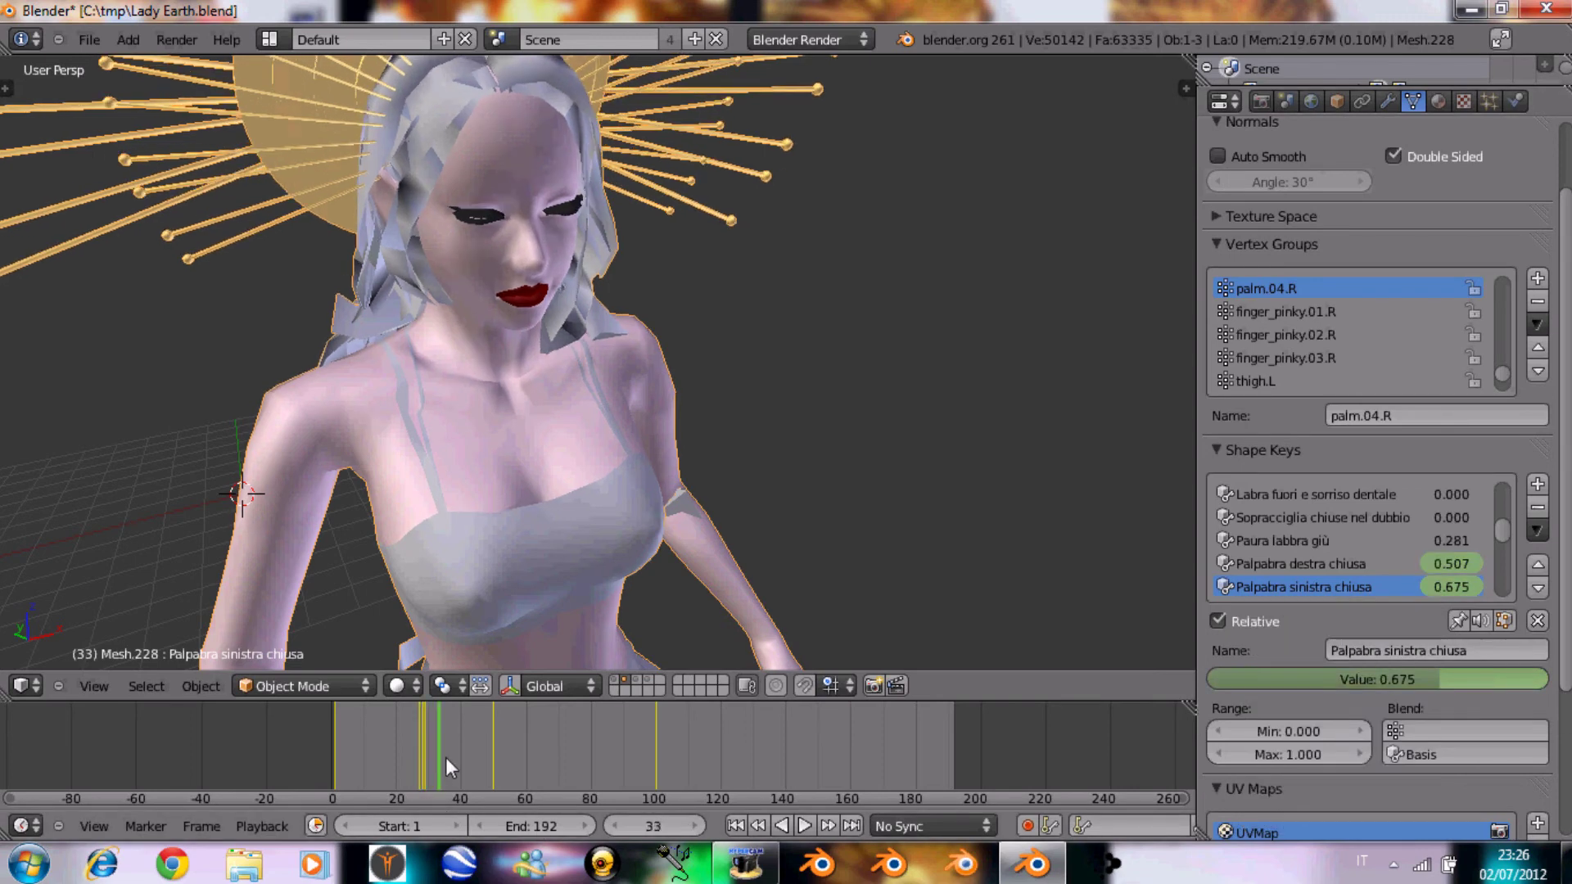
pyautogui.moveTo(409, 769)
pyautogui.mouseDown()
pyautogui.moveTo(353, 778)
pyautogui.moveTo(407, 775)
pyautogui.mouseUp()
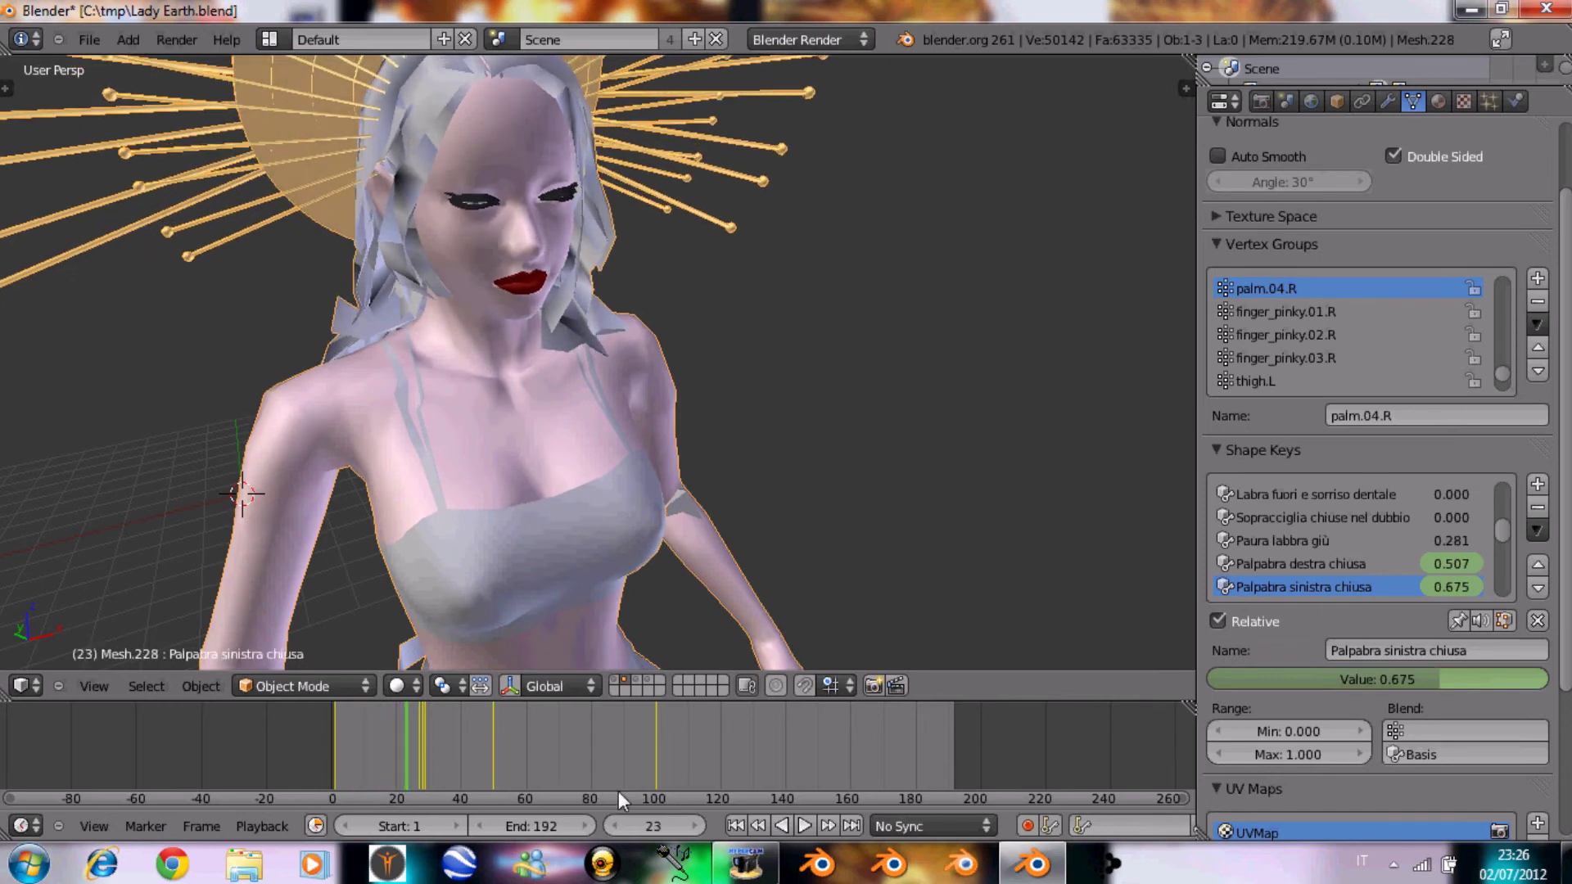
pyautogui.click(807, 826)
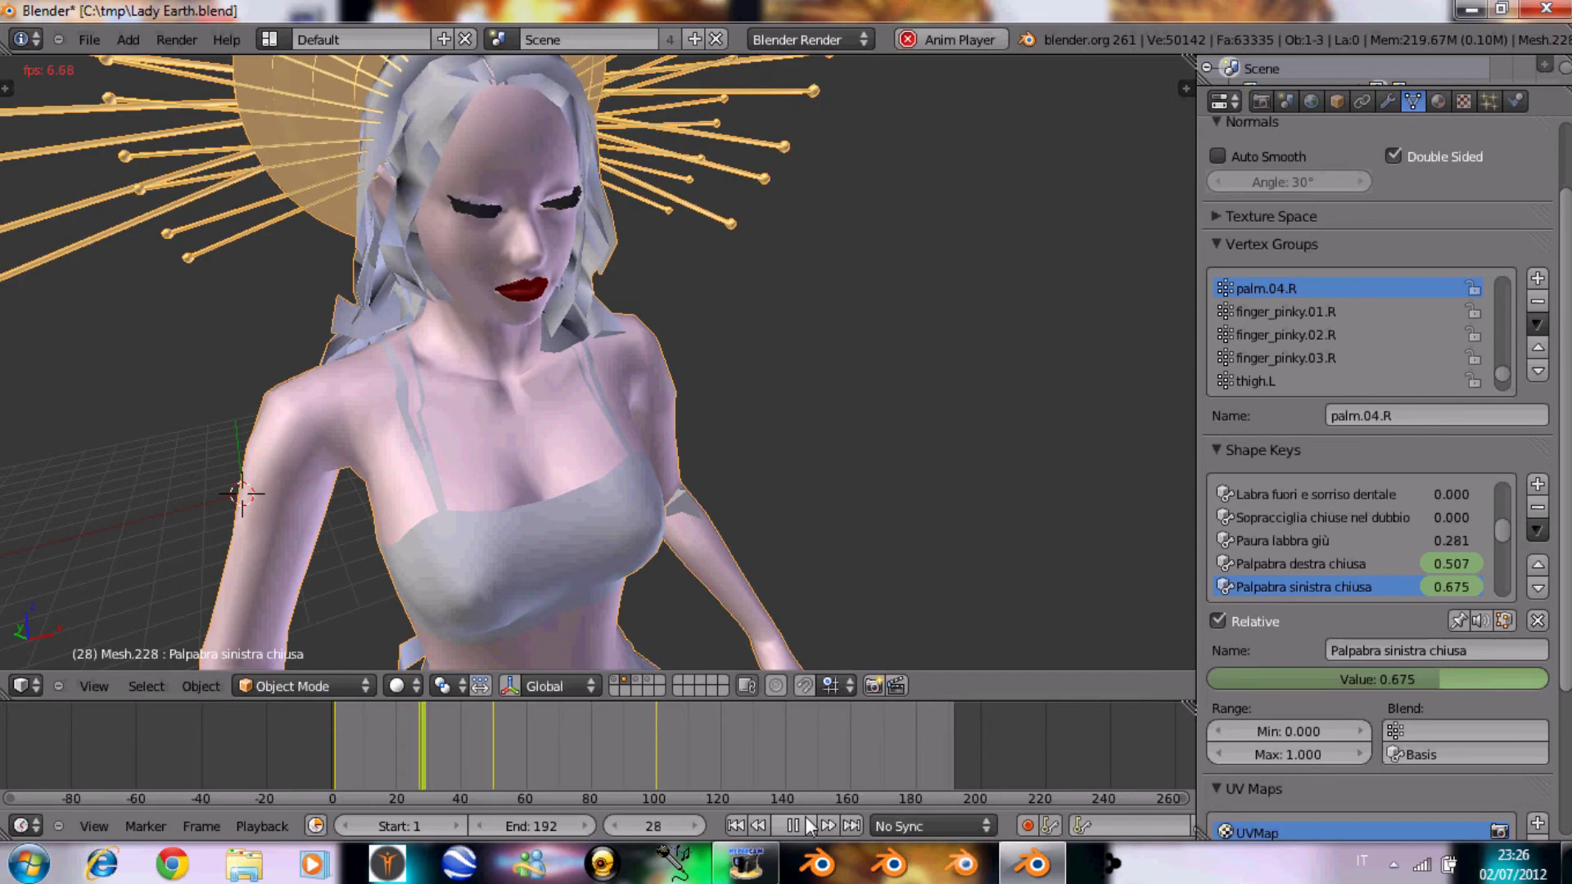
pyautogui.scroll(4, 480, 446)
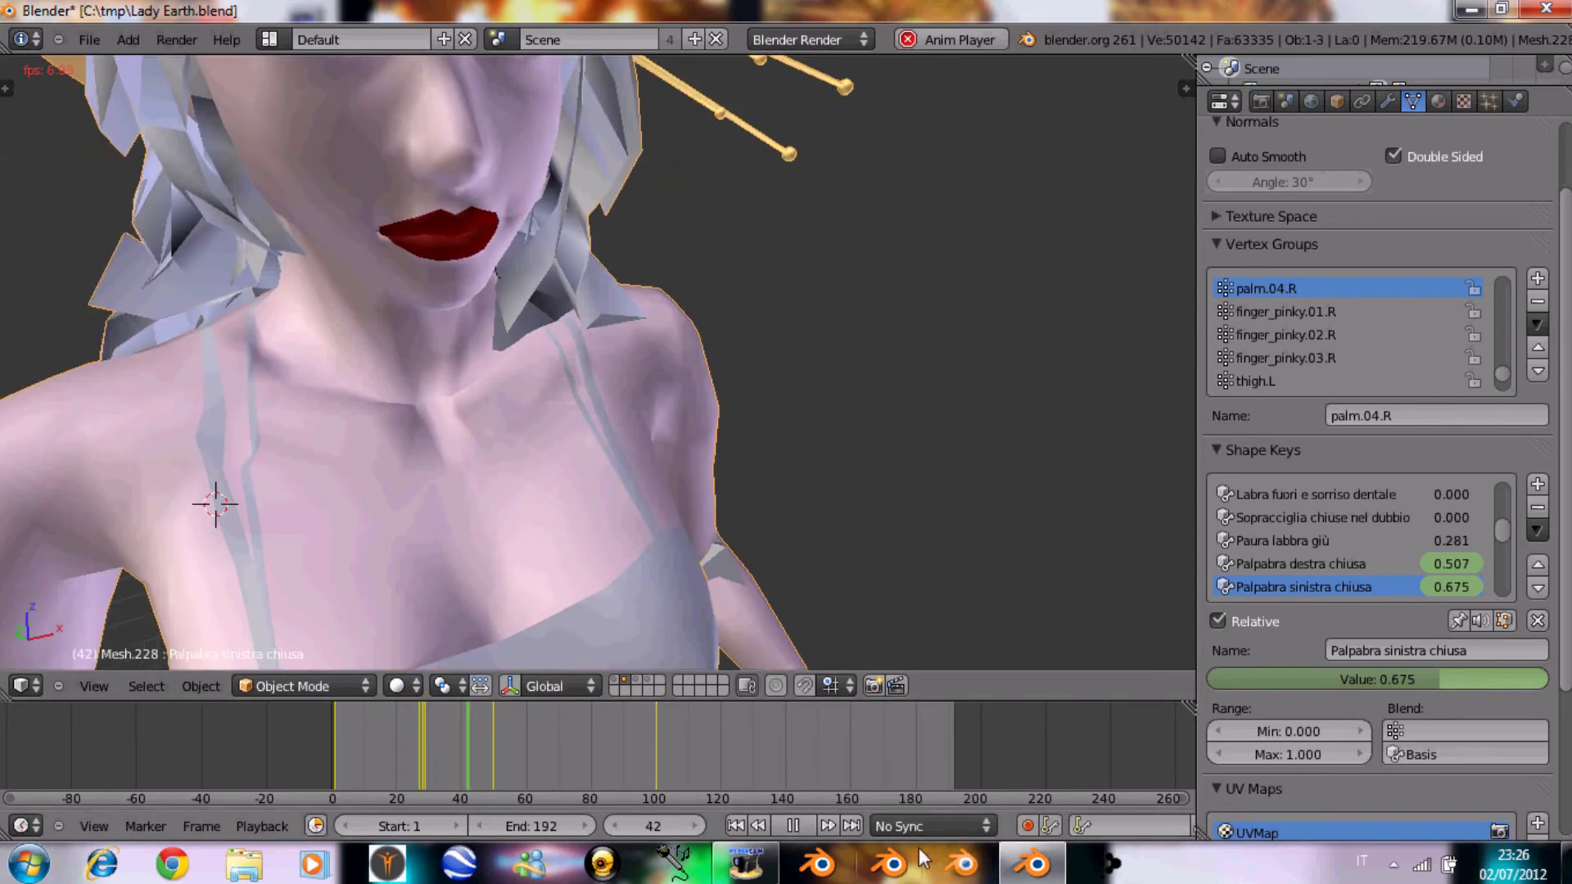
pyautogui.click(792, 825)
pyautogui.click(736, 826)
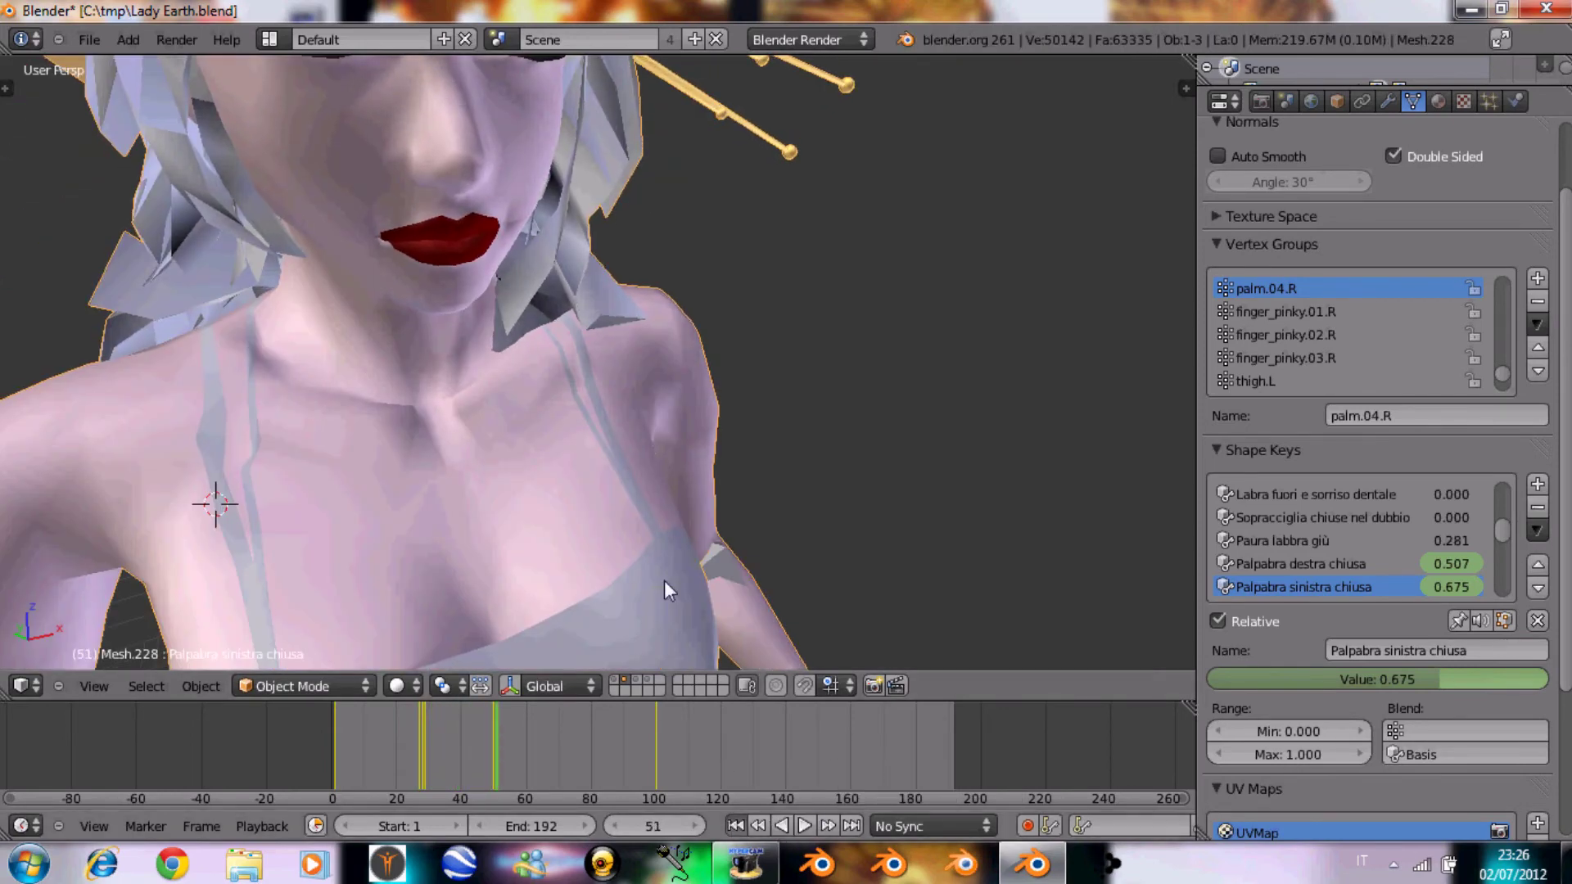
pyautogui.moveTo(556, 444)
pyautogui.mouseDown(button='middle')
pyautogui.moveTo(627, 548)
pyautogui.moveTo(593, 485)
pyautogui.moveTo(613, 526)
pyautogui.moveTo(573, 599)
pyautogui.mouseUp(button='middle')
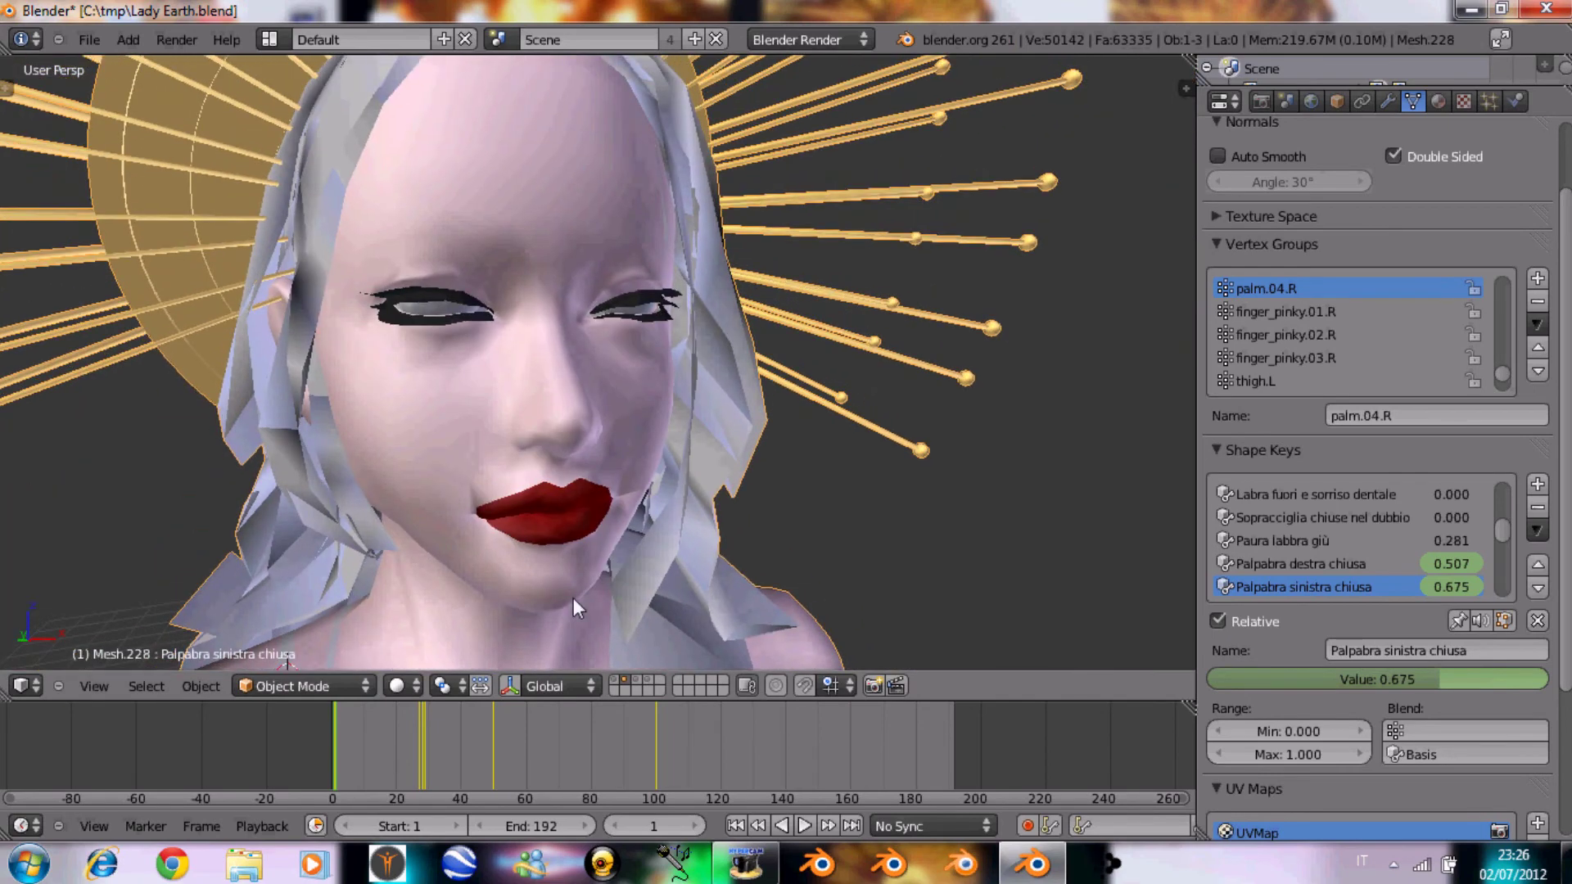
pyautogui.click(805, 825)
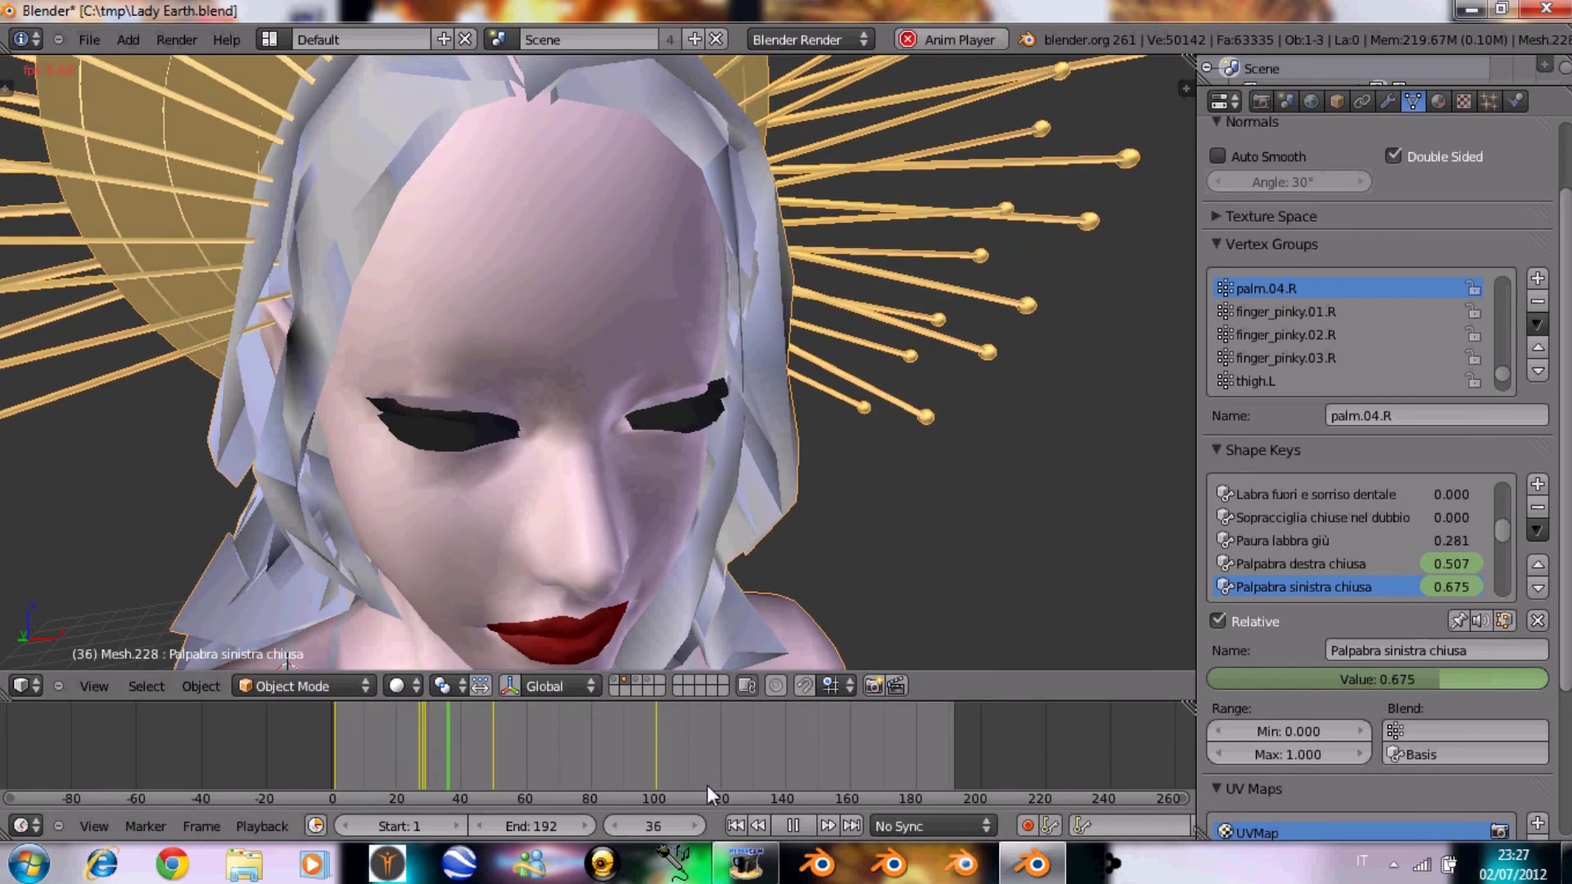
pyautogui.click(795, 823)
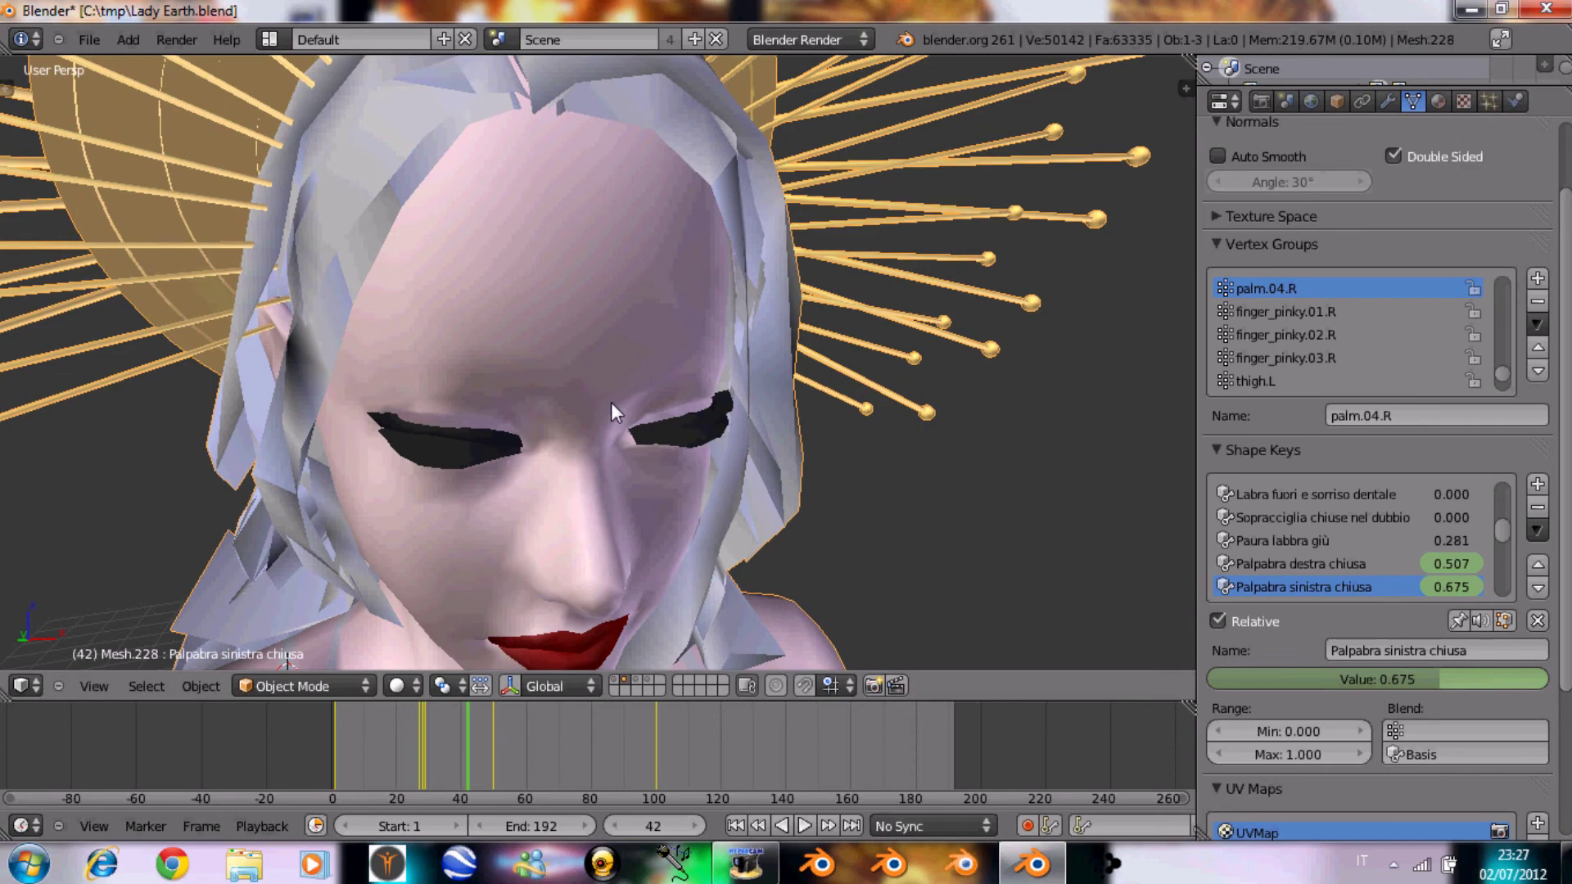
pyautogui.press('KP_0')
pyautogui.moveTo(734, 456); pyautogui.dragTo(637, 362, button='middle')
pyautogui.scroll(4, 1316, 498)
pyautogui.scroll(3, 1318, 503)
# Test the Parla shape key by raising it, then return it to zero
pyautogui.click(1262, 516)
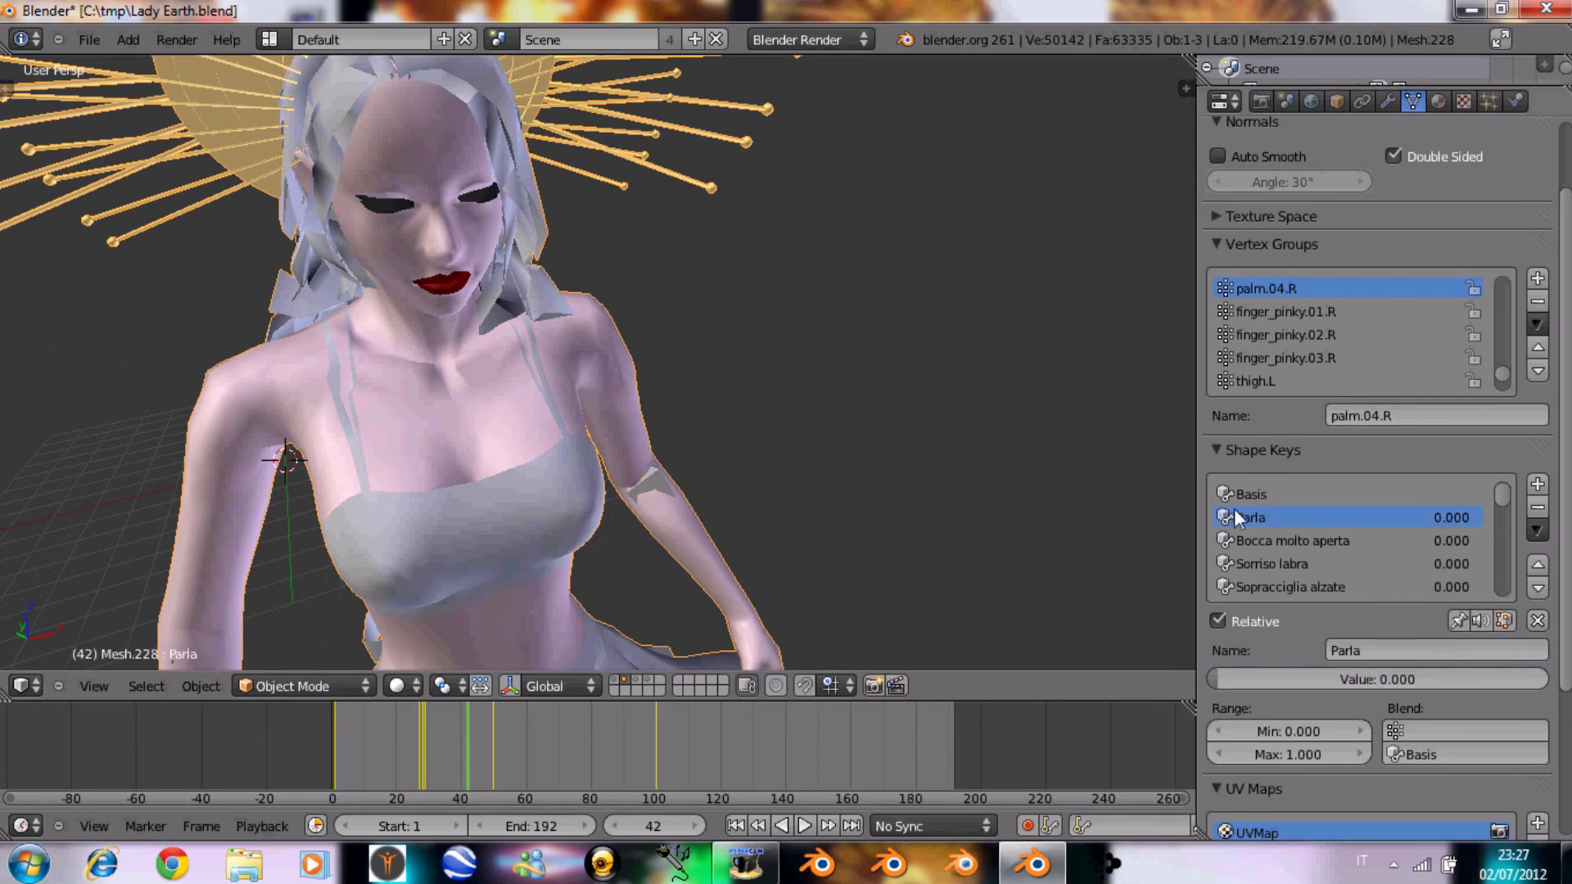
pyautogui.click(736, 825)
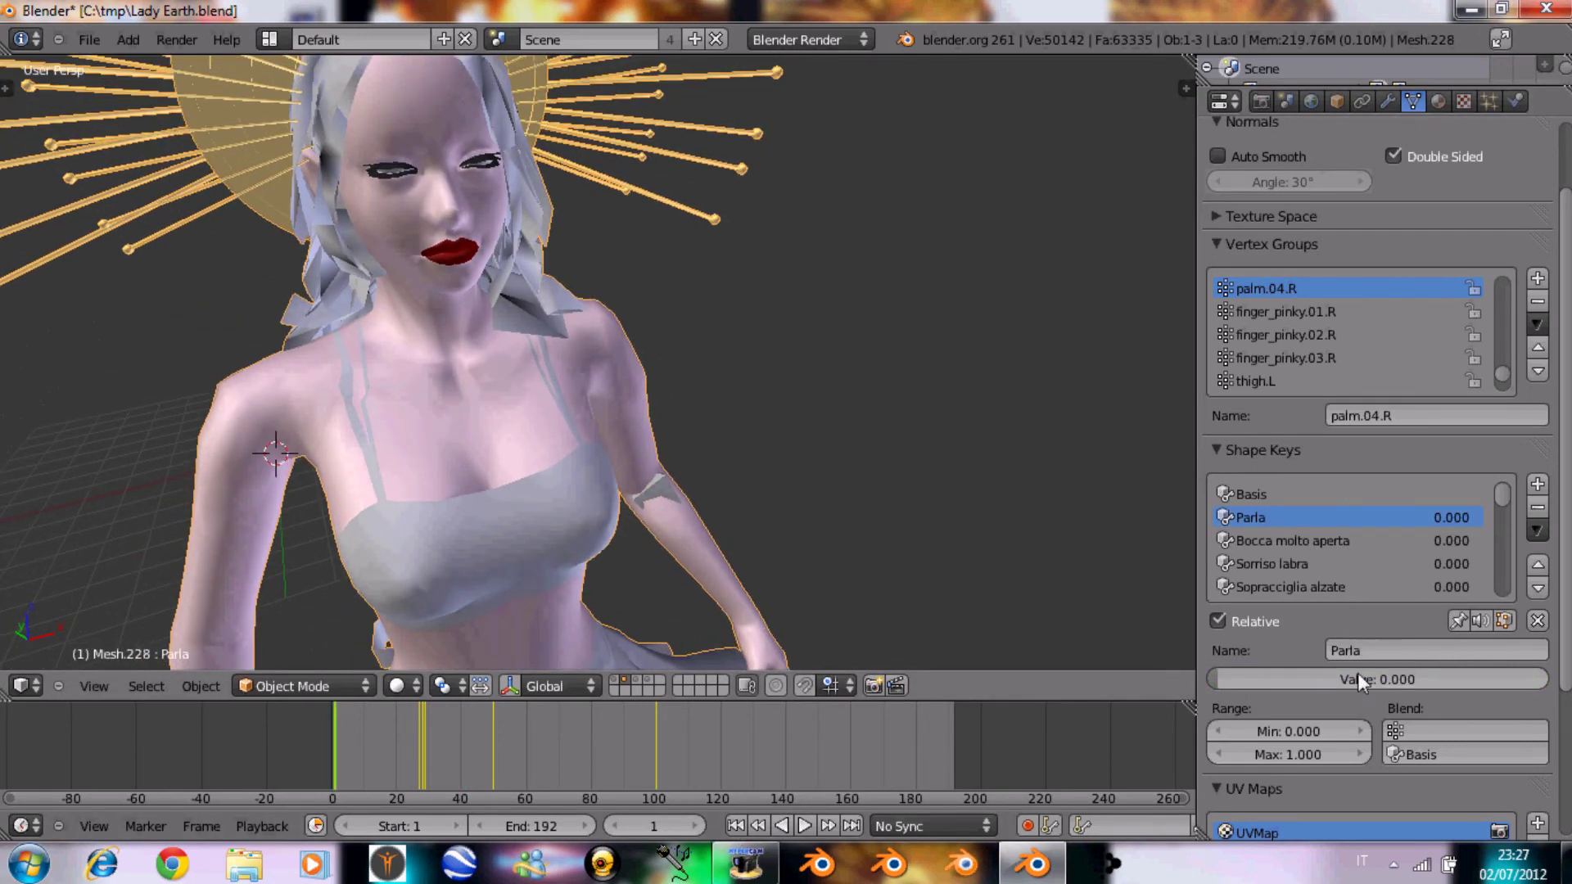
pyautogui.moveTo(1239, 672)
pyautogui.mouseDown()
pyautogui.moveTo(1547, 679)
pyautogui.moveTo(1485, 678)
pyautogui.mouseUp()
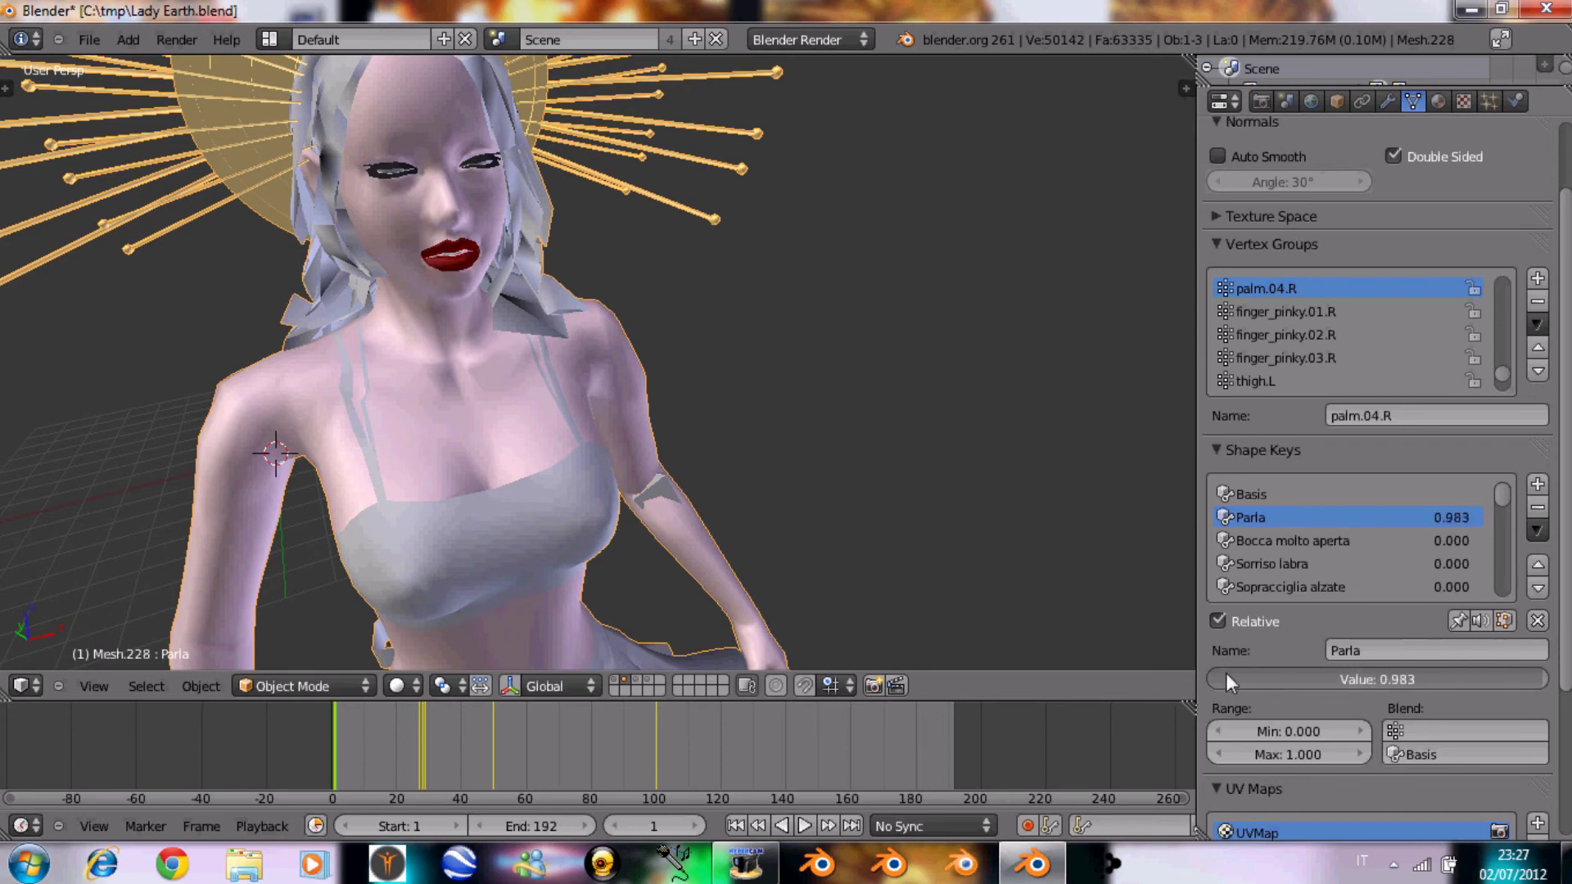
pyautogui.moveTo(1485, 678); pyautogui.dragTo(1124, 679)
# Zoom toward the head and try the Bocca molto aperta mouth-opening shape key
pyautogui.click(1288, 537)
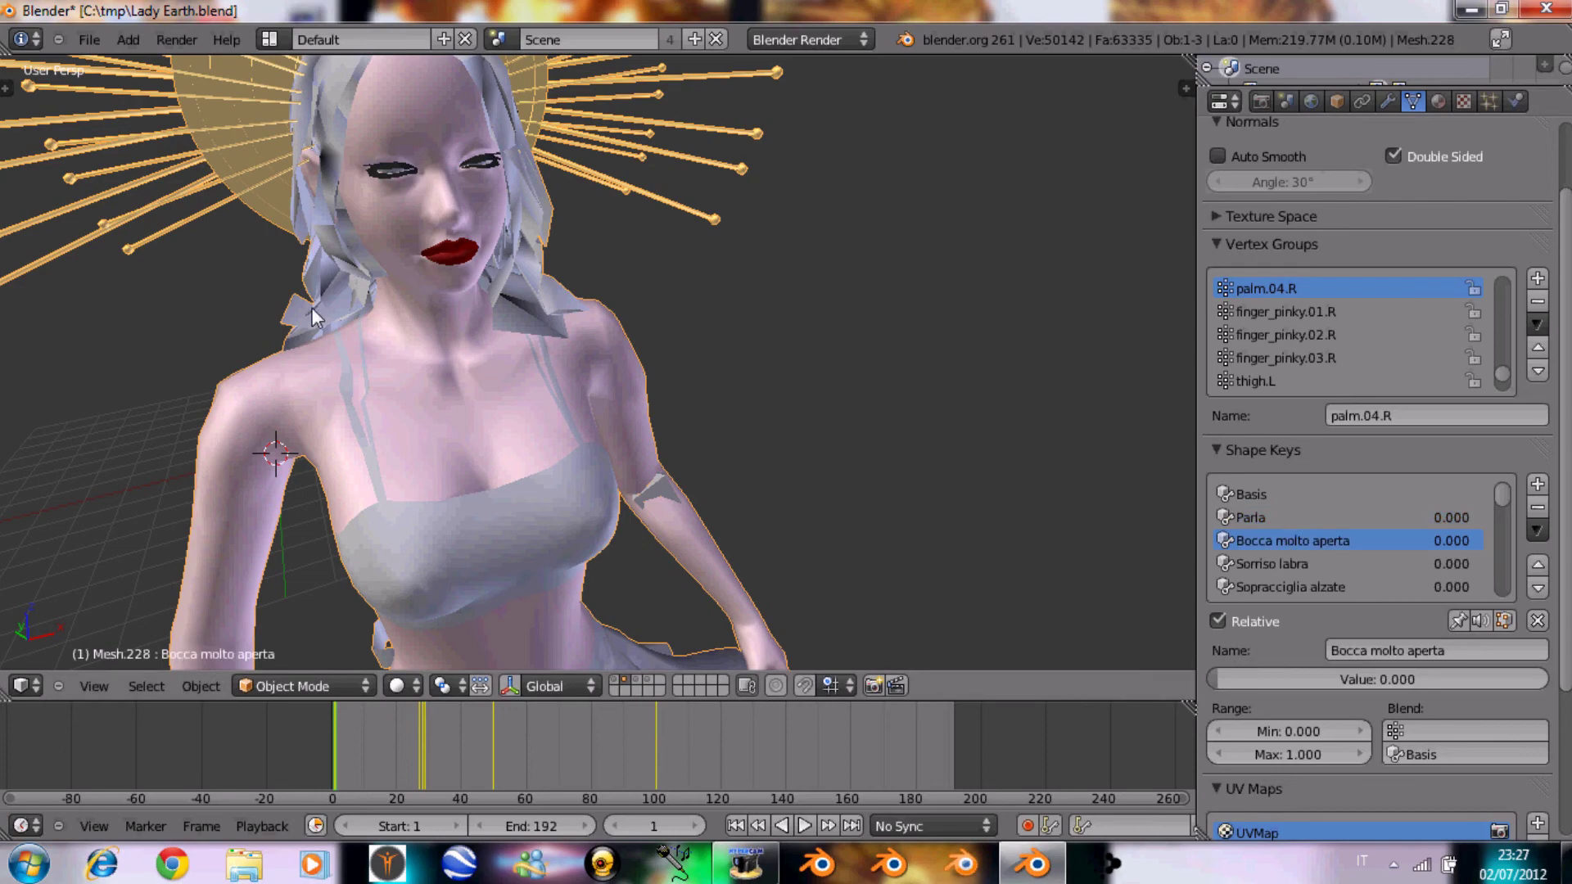
pyautogui.moveTo(430, 328); pyautogui.dragTo(532, 356, button='middle')
pyautogui.scroll(3, 540, 358)
pyautogui.moveTo(1259, 682)
pyautogui.mouseDown()
pyautogui.moveTo(1509, 665)
pyautogui.moveTo(1128, 686)
pyautogui.moveTo(1532, 669)
pyautogui.moveTo(1143, 682)
pyautogui.moveTo(1164, 680)
pyautogui.mouseUp()
pyautogui.scroll(-2, 1326, 560)
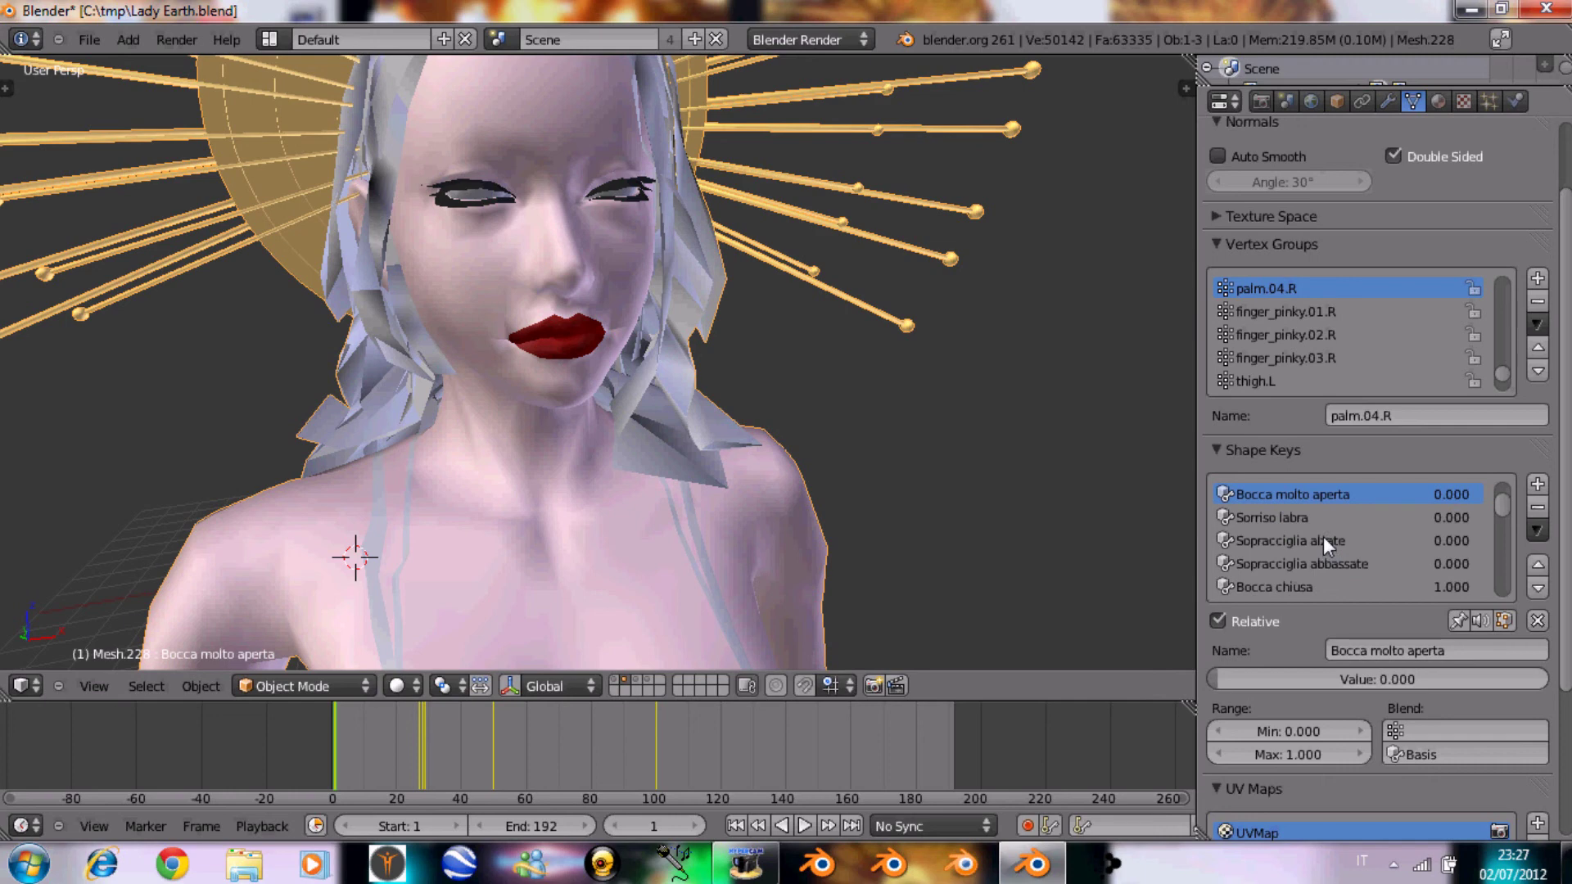
# Try the Sopracciglia alzate and Sopracciglia abbassate eyebrow shape keys, leaving both at 0
pyautogui.click(1323, 537)
pyautogui.moveTo(1220, 686)
pyautogui.mouseDown()
pyautogui.moveTo(1561, 652)
pyautogui.moveTo(1119, 684)
pyautogui.moveTo(1441, 679)
pyautogui.moveTo(1015, 699)
pyautogui.mouseUp()
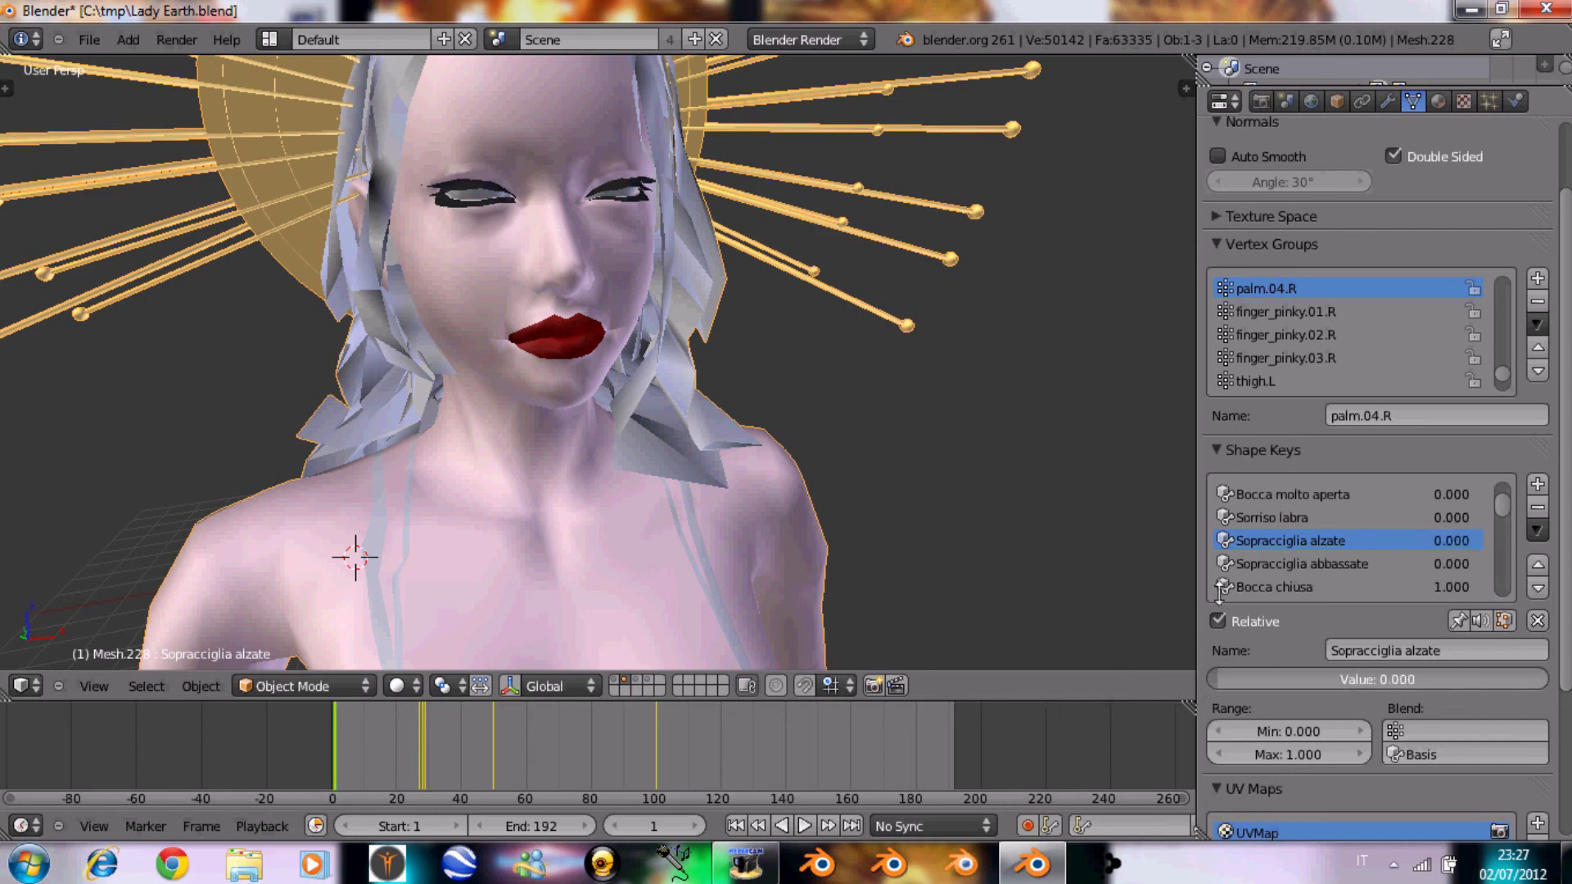
pyautogui.click(1276, 565)
pyautogui.moveTo(1220, 676)
pyautogui.mouseDown()
pyautogui.moveTo(1278, 692)
pyautogui.moveTo(1514, 673)
pyautogui.moveTo(1107, 691)
pyautogui.mouseUp()
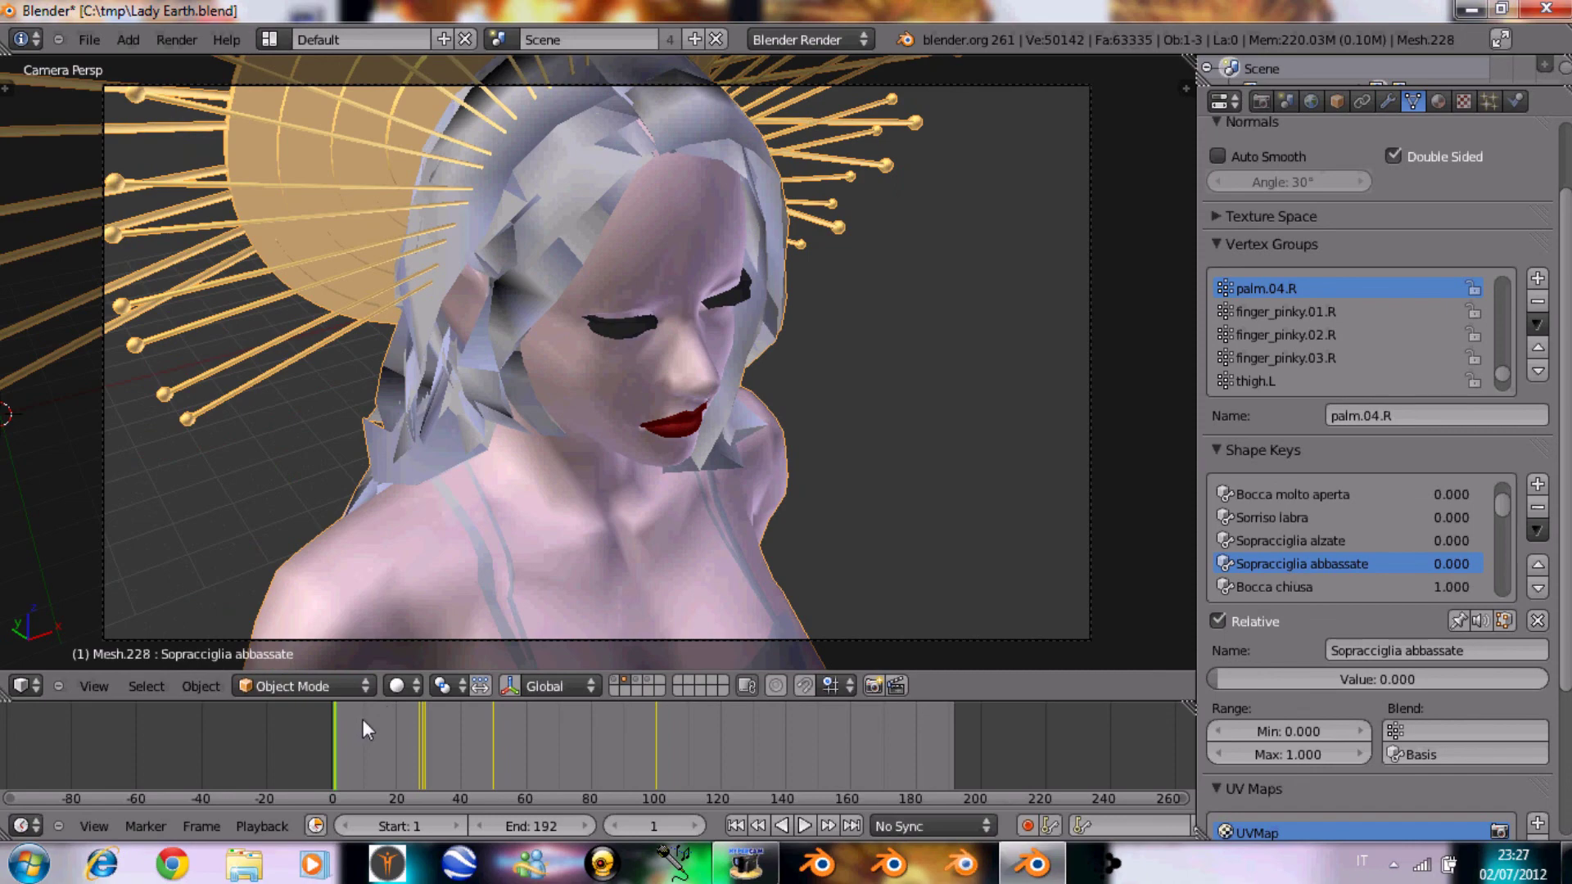
# Scrub to frame 16, then play the animation back in camera view
pyautogui.moveTo(348, 730); pyautogui.dragTo(521, 761)
pyautogui.click(805, 826)
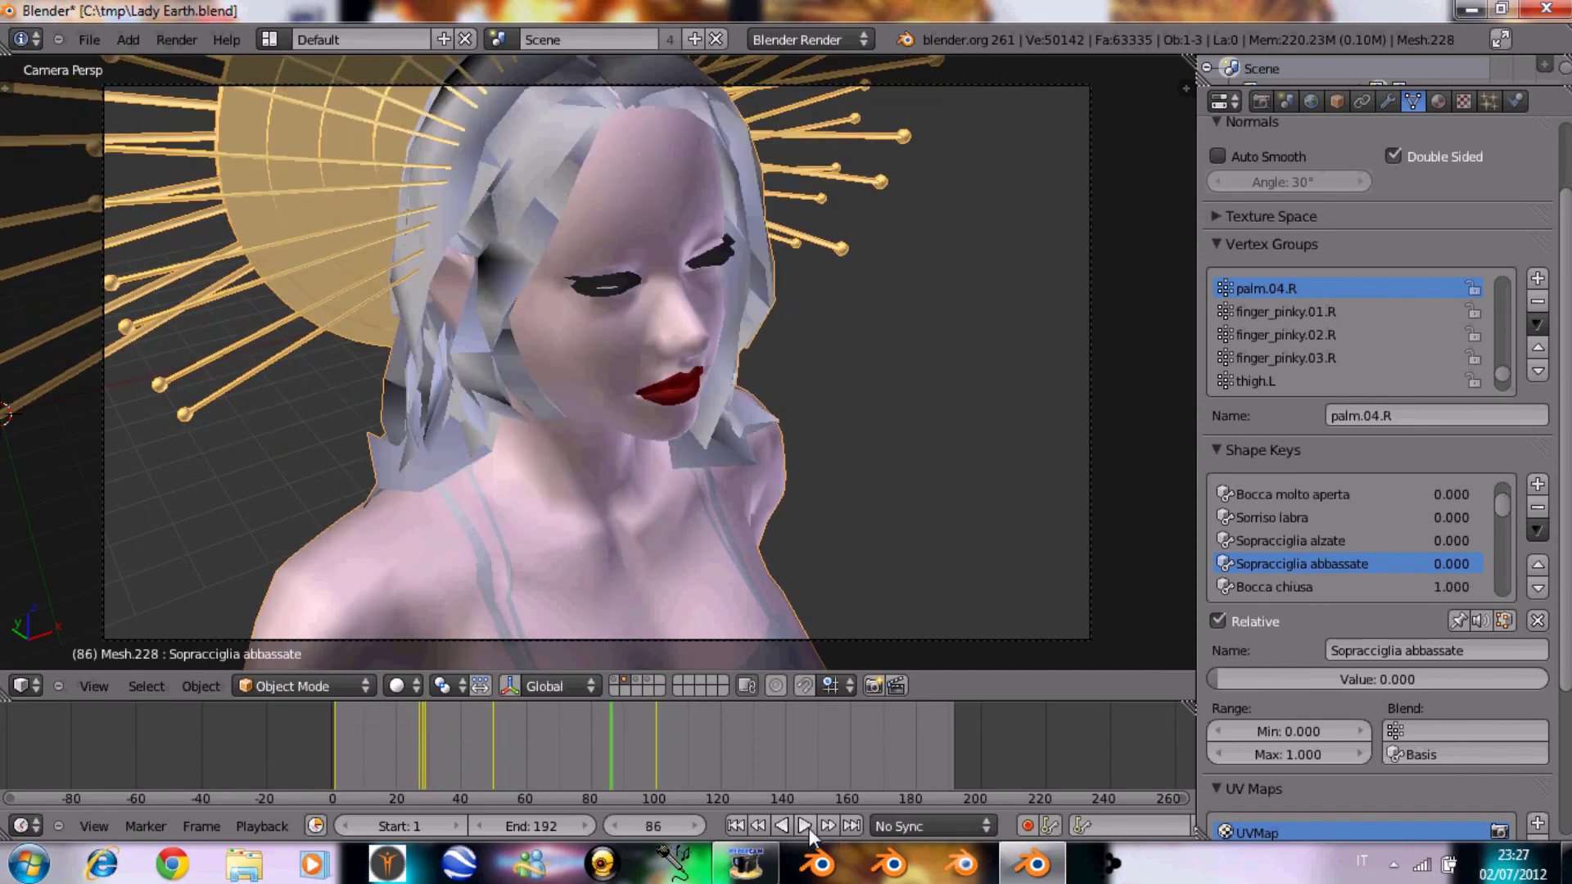
pyautogui.click(734, 824)
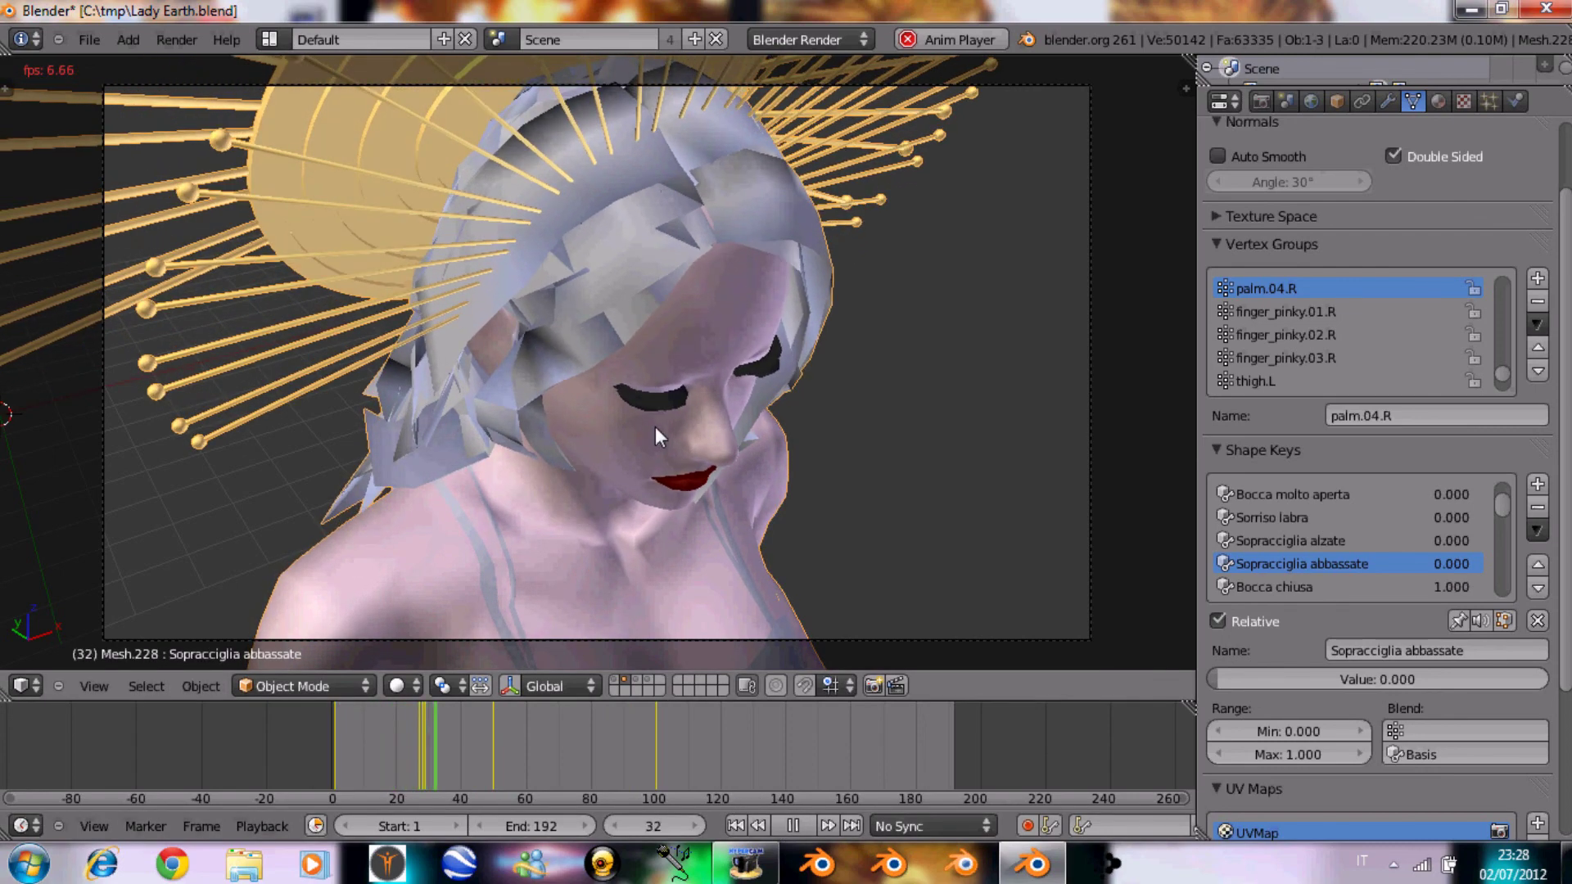
pyautogui.click(752, 873)
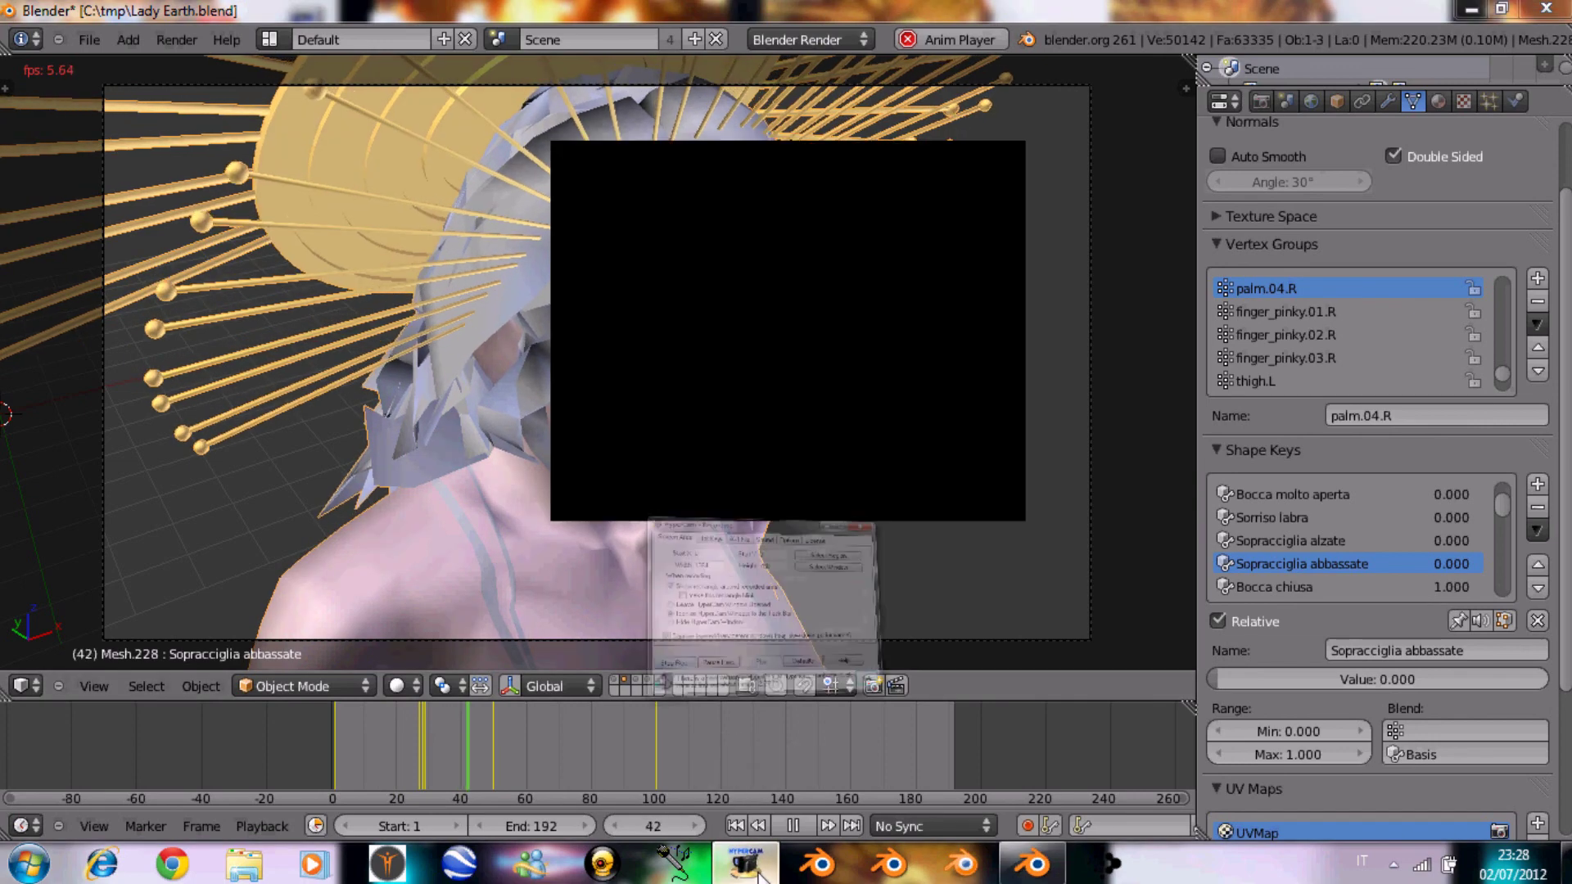